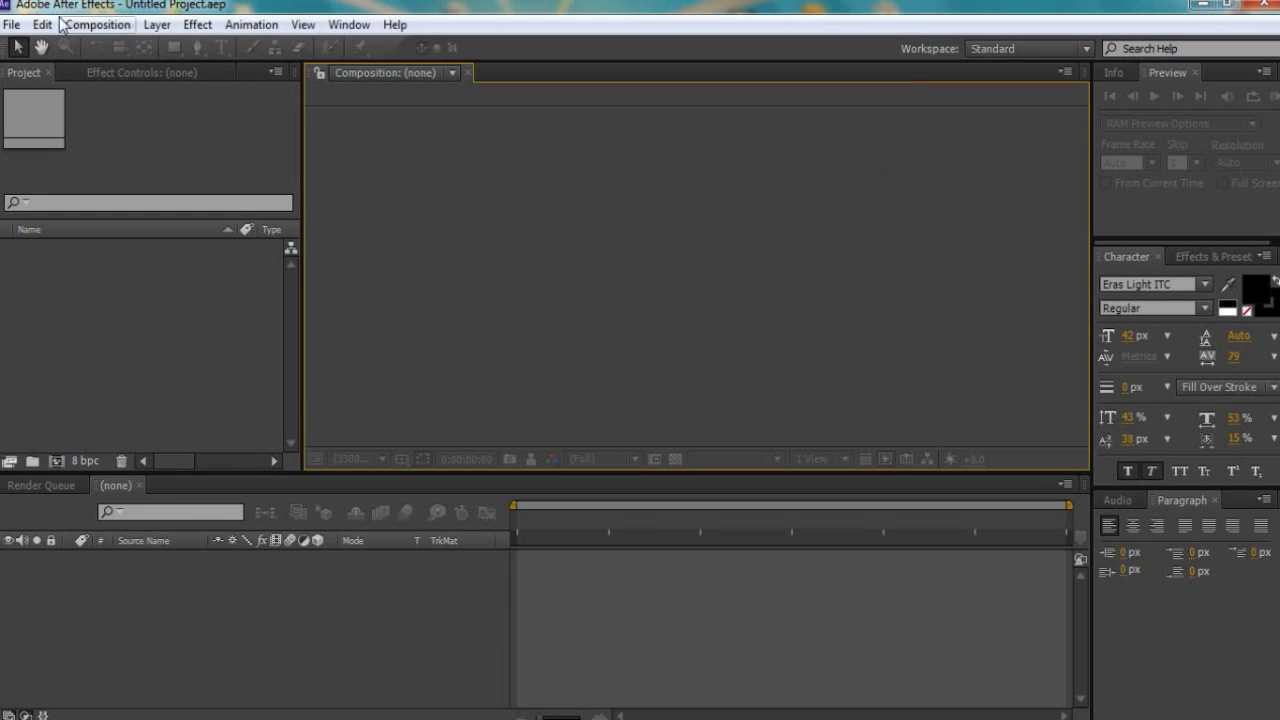
Create a 1280×720 composition named AMV, 0;00;04;00 long at 29.97 fps drop-frame
click(85, 24)
click(103, 46)
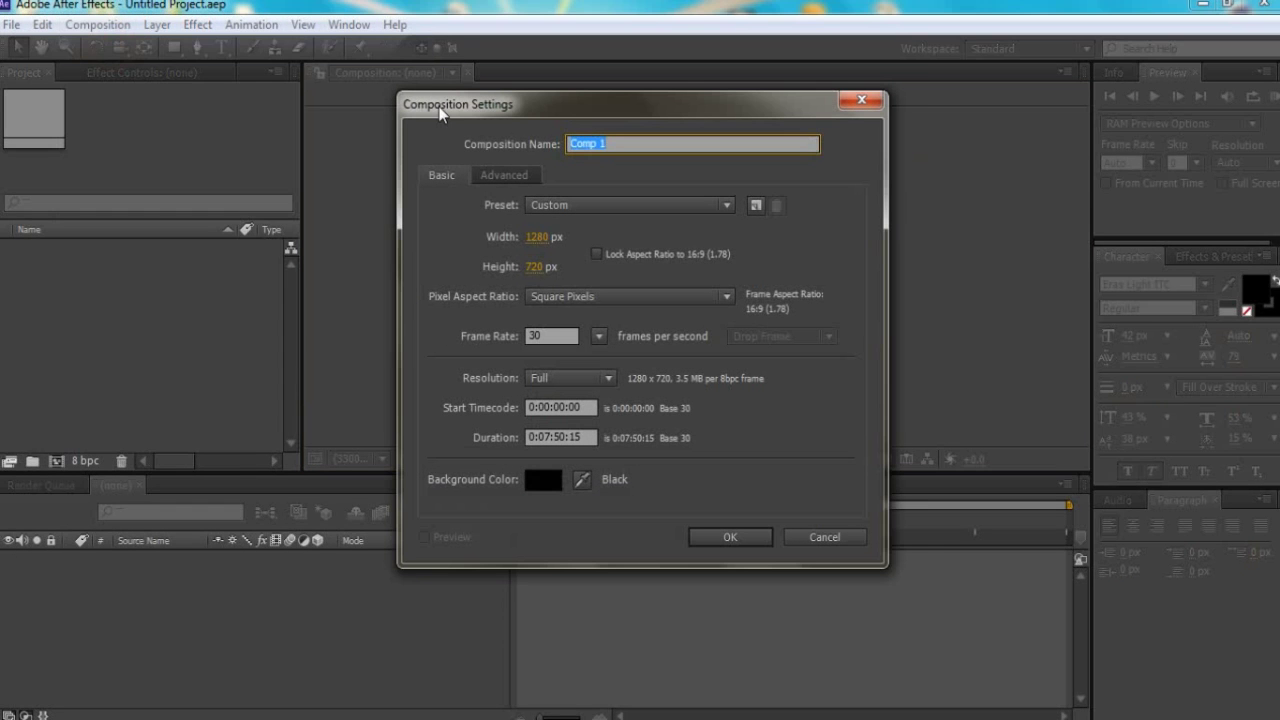
text(AV)
click(549, 432)
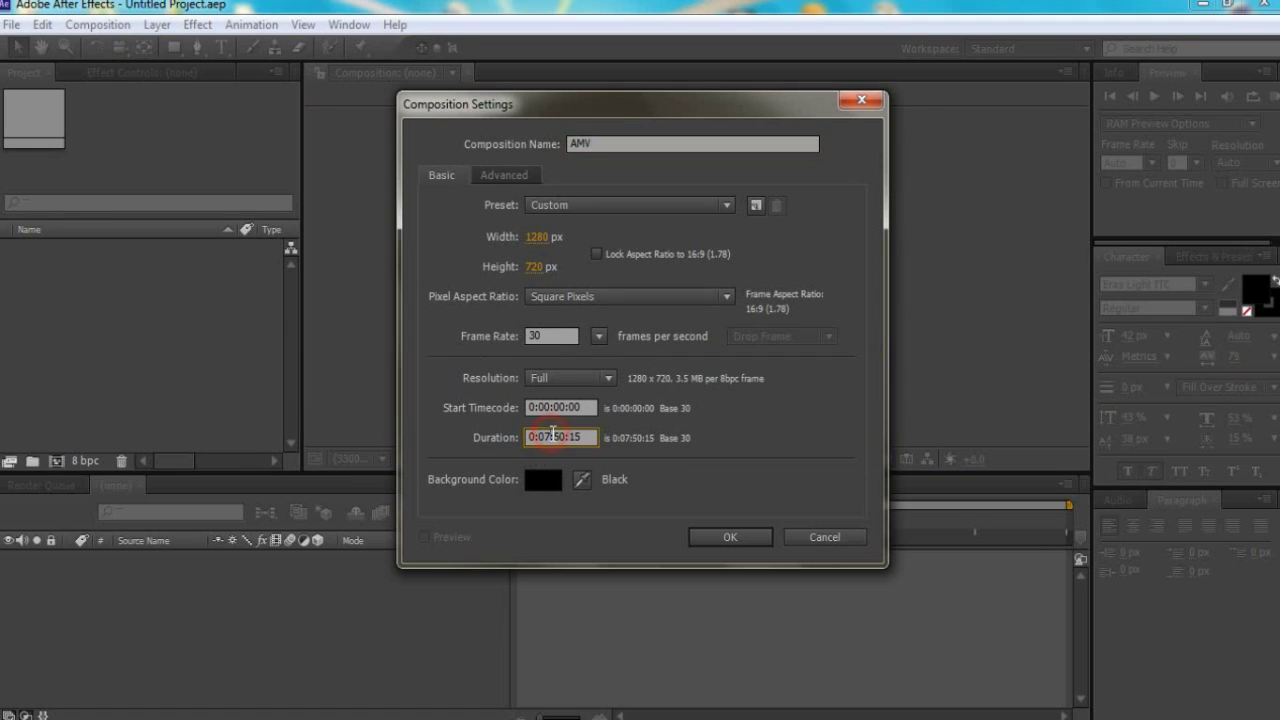
key(BackSpace)
text(0;00;04;00)
click(598, 337)
click(660, 491)
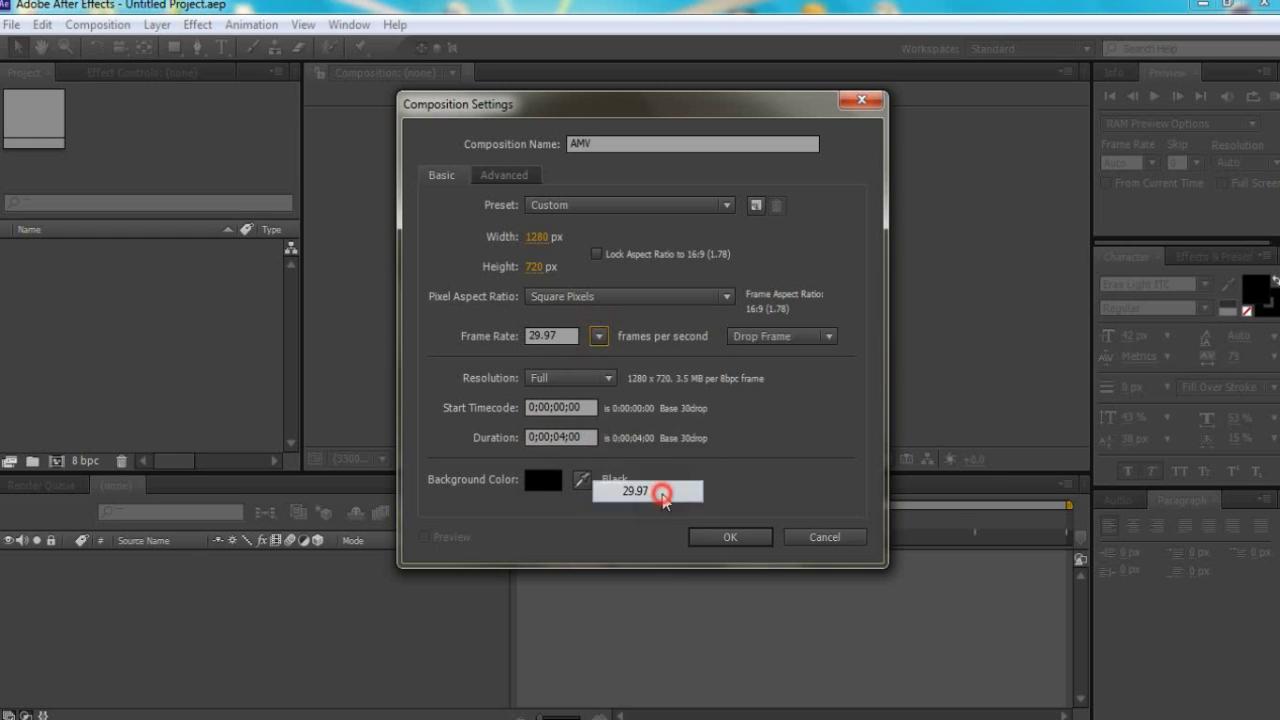
click(780, 336)
click(770, 360)
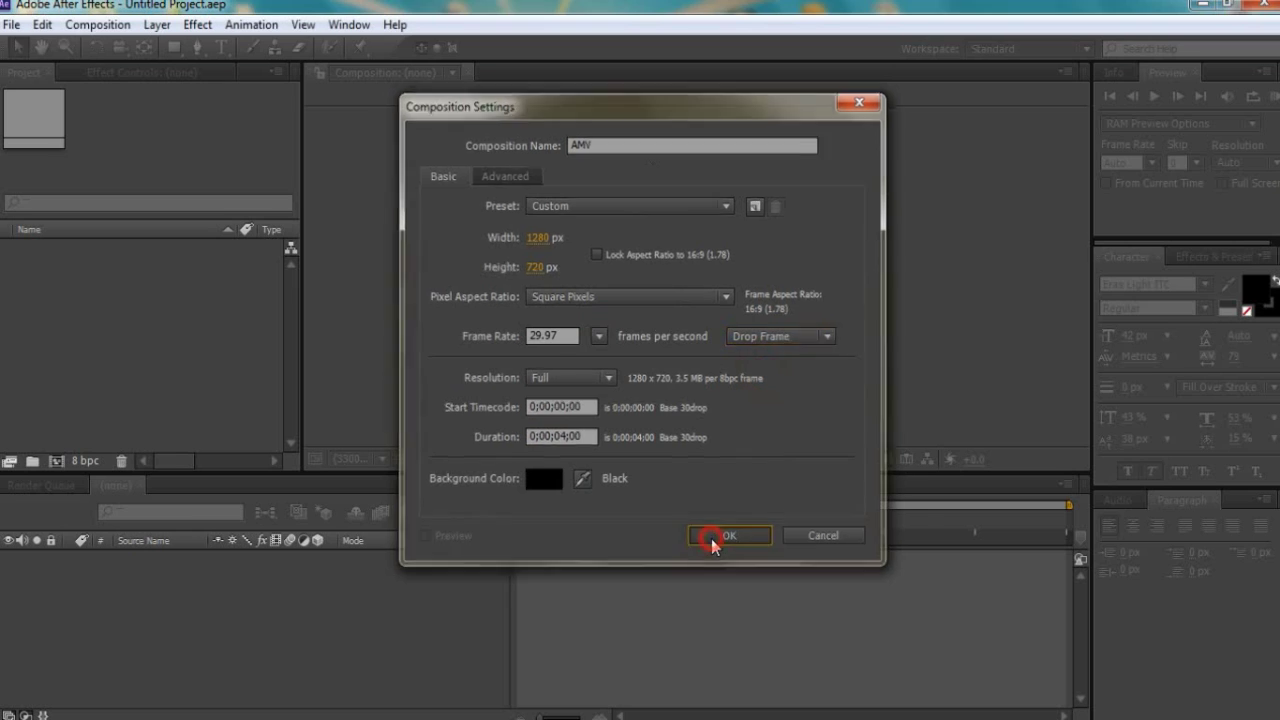
click(713, 540)
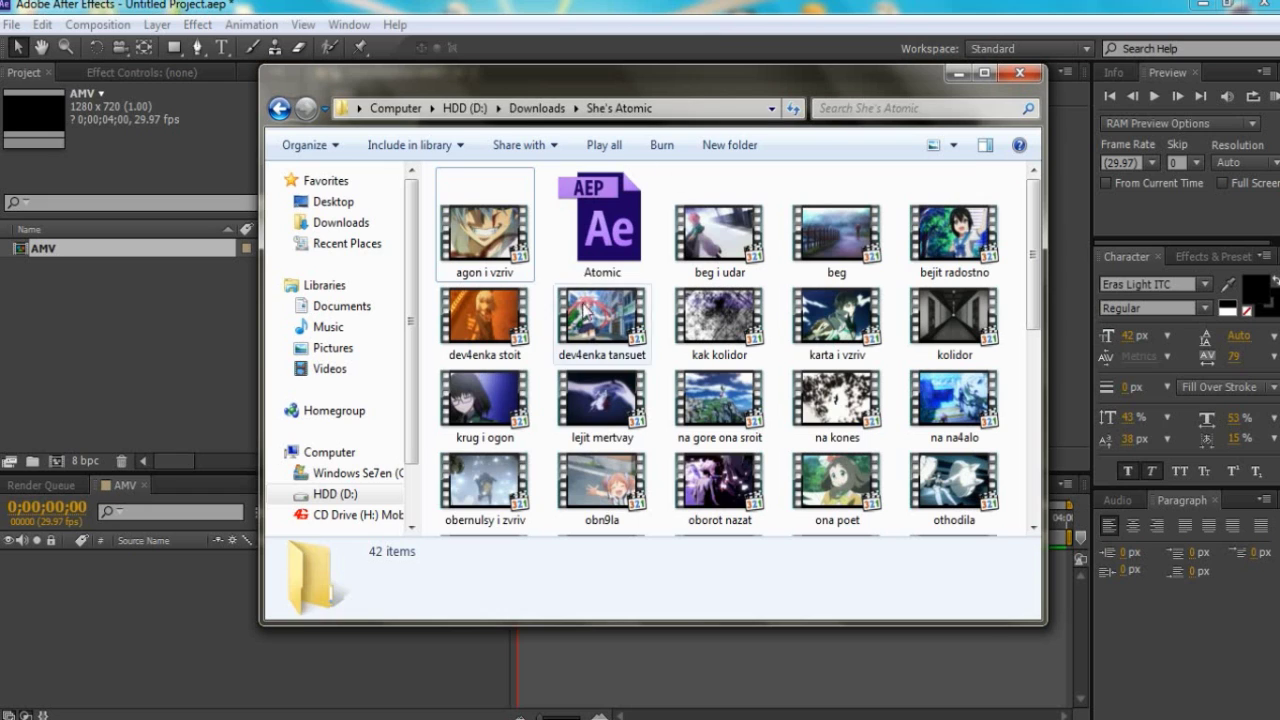
Import dev4enka tansuet.avi into the project and place it as layer 1 of AMV
drag(601, 320, 155, 386)
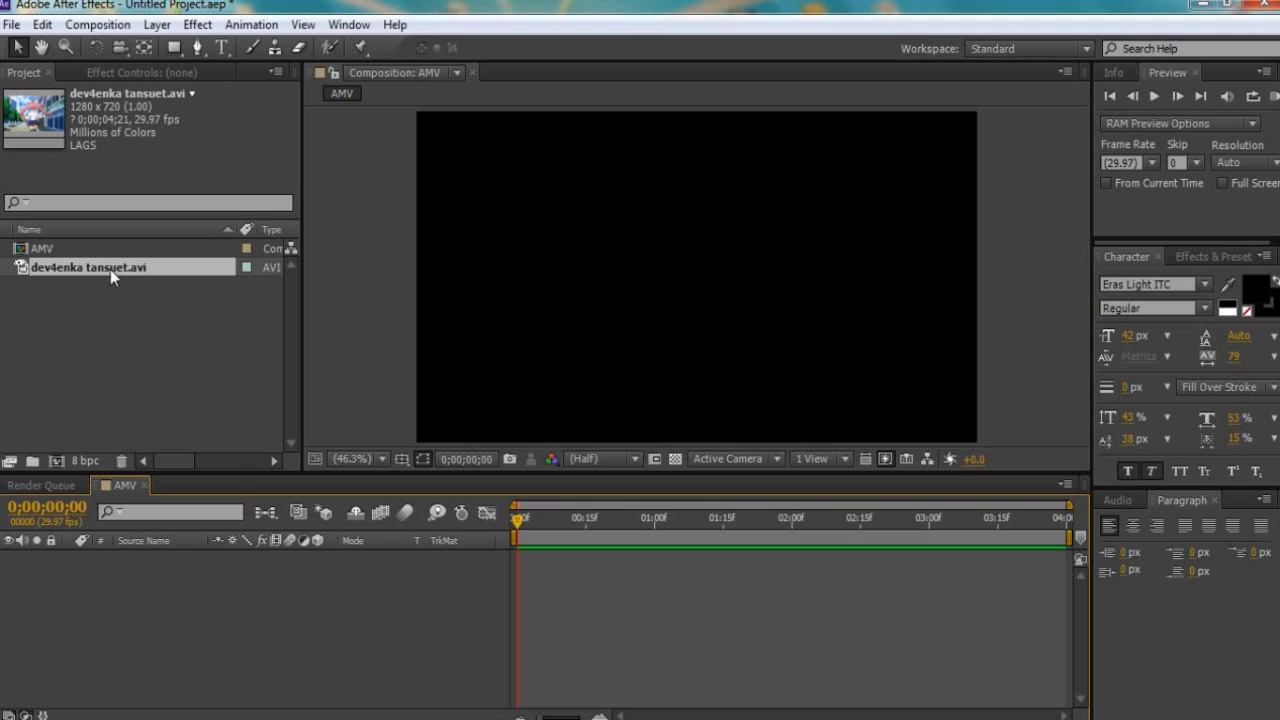
drag(110, 269, 126, 561)
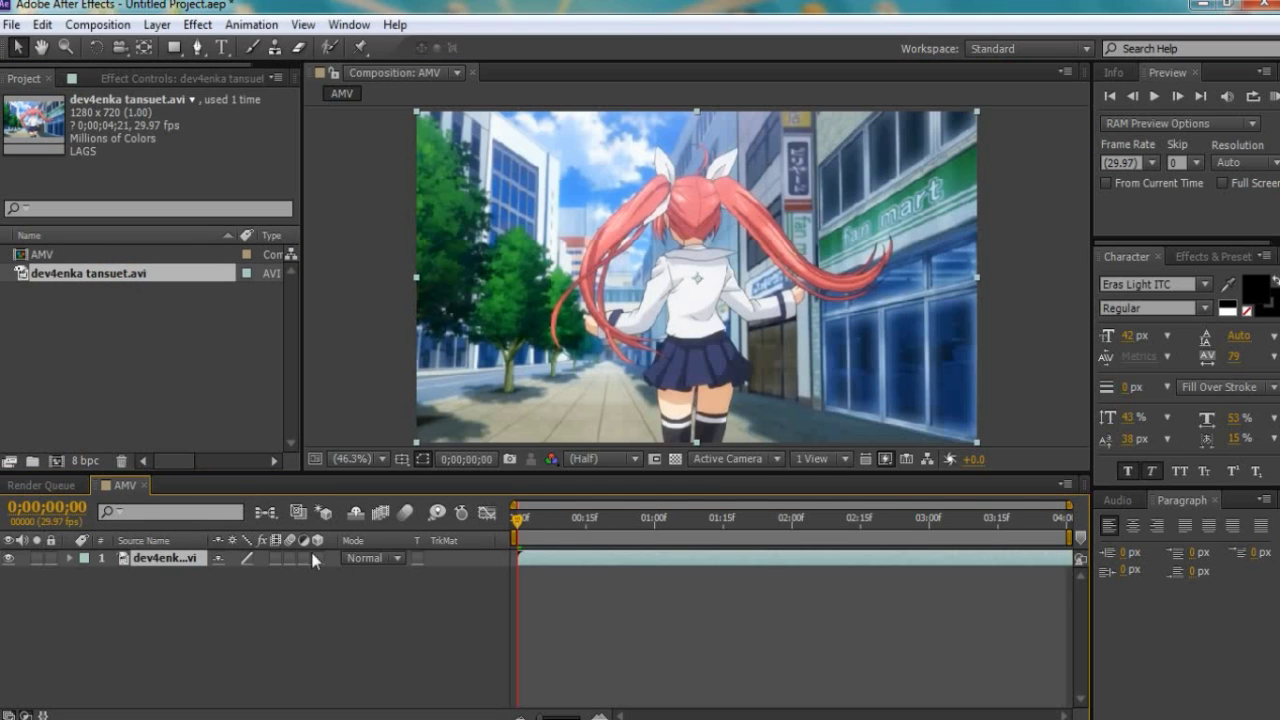
mouse_move(516, 530)
mouse_down()
mouse_move(622, 522)
mouse_move(597, 524)
mouse_up()
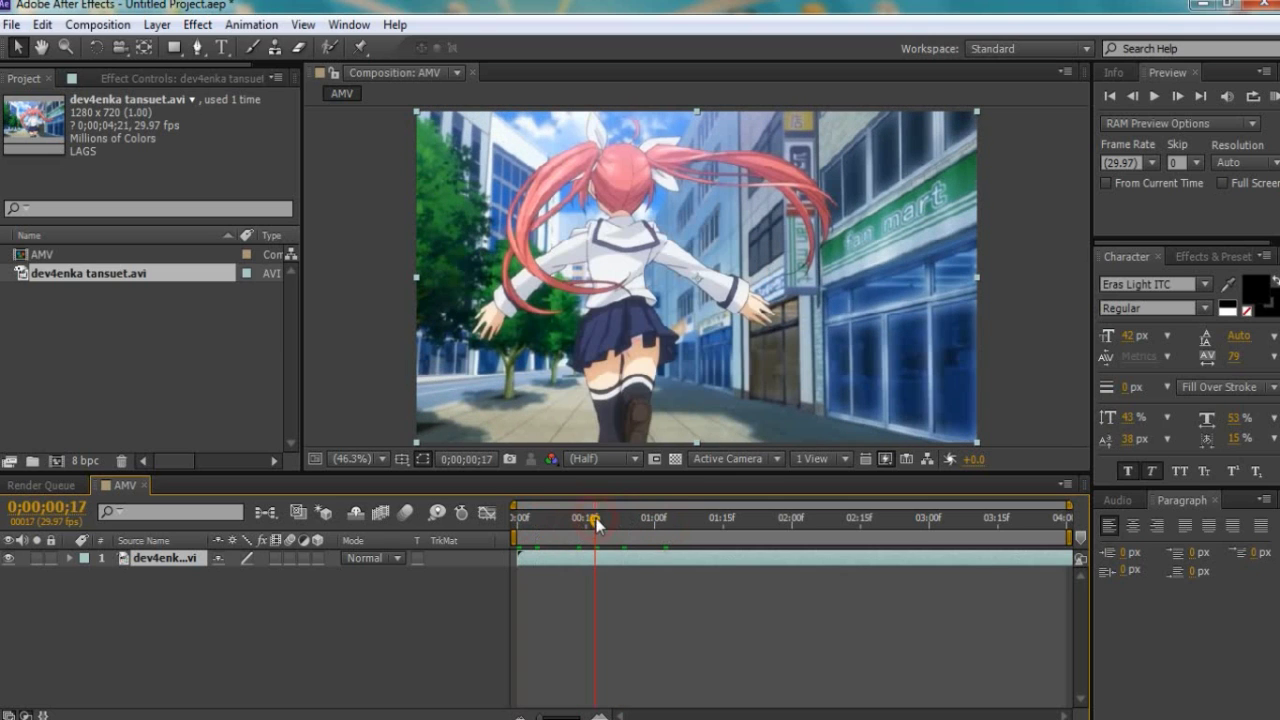
Split the clip into two layers at 0;00;01;19
mouse_move(517, 556)
mouse_down()
mouse_move(593, 558)
mouse_move(523, 563)
mouse_up()
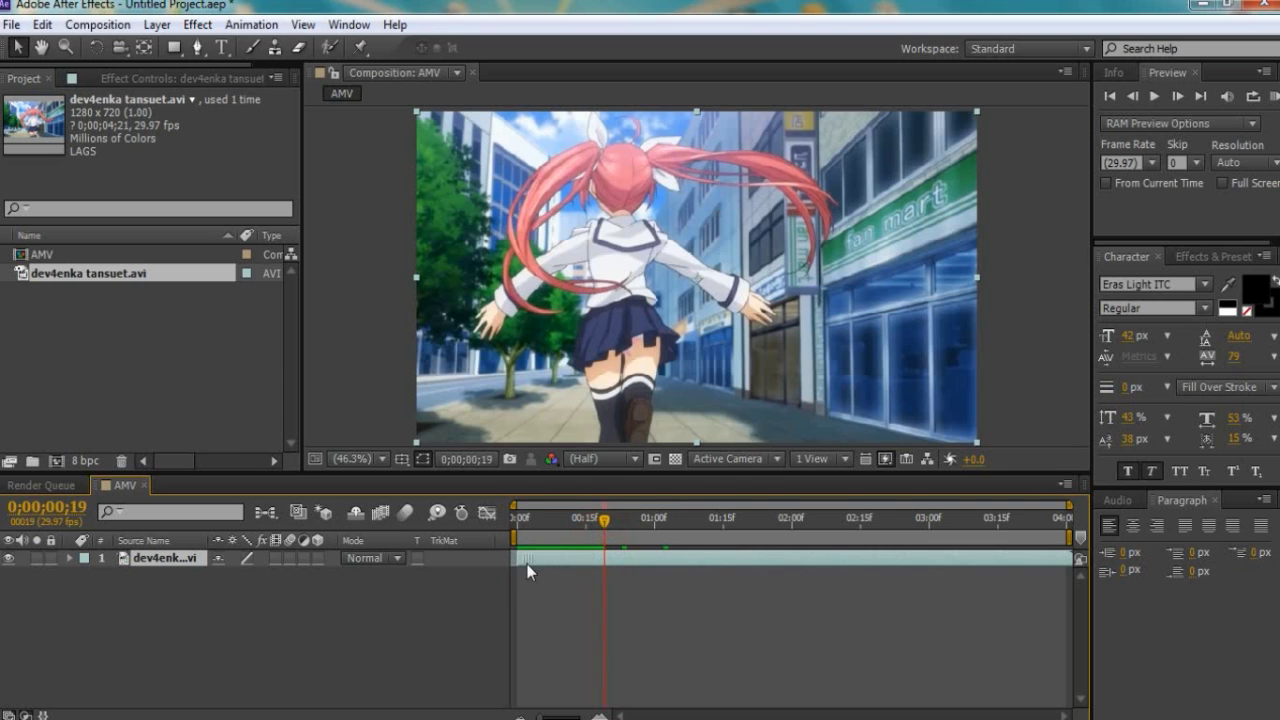
drag(526, 517, 665, 530)
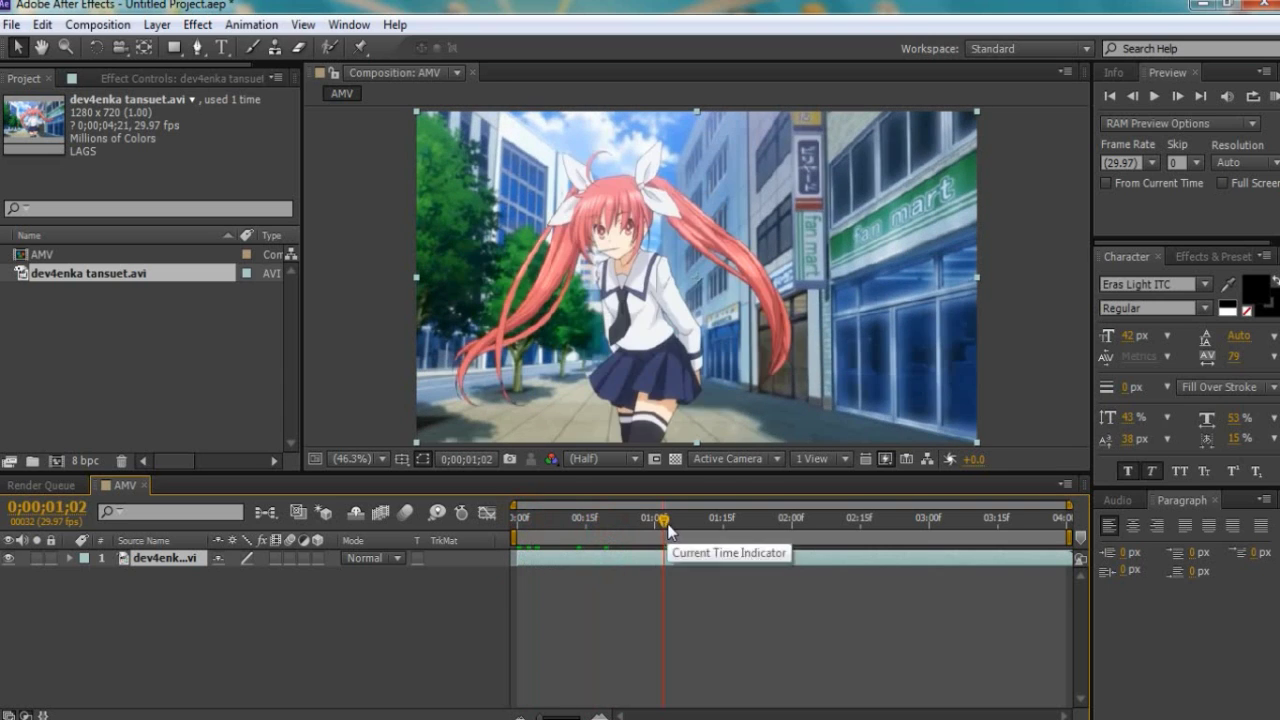
click(673, 523)
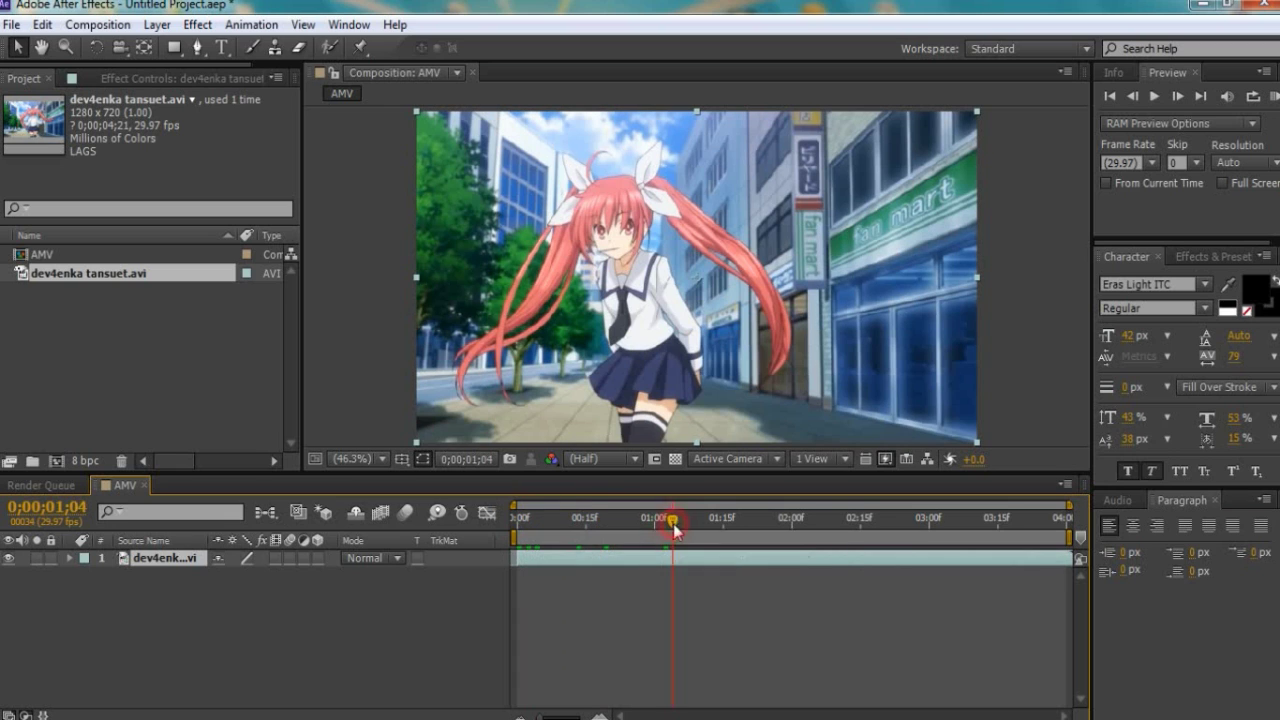
click(725, 522)
click(758, 522)
drag(758, 523, 741, 523)
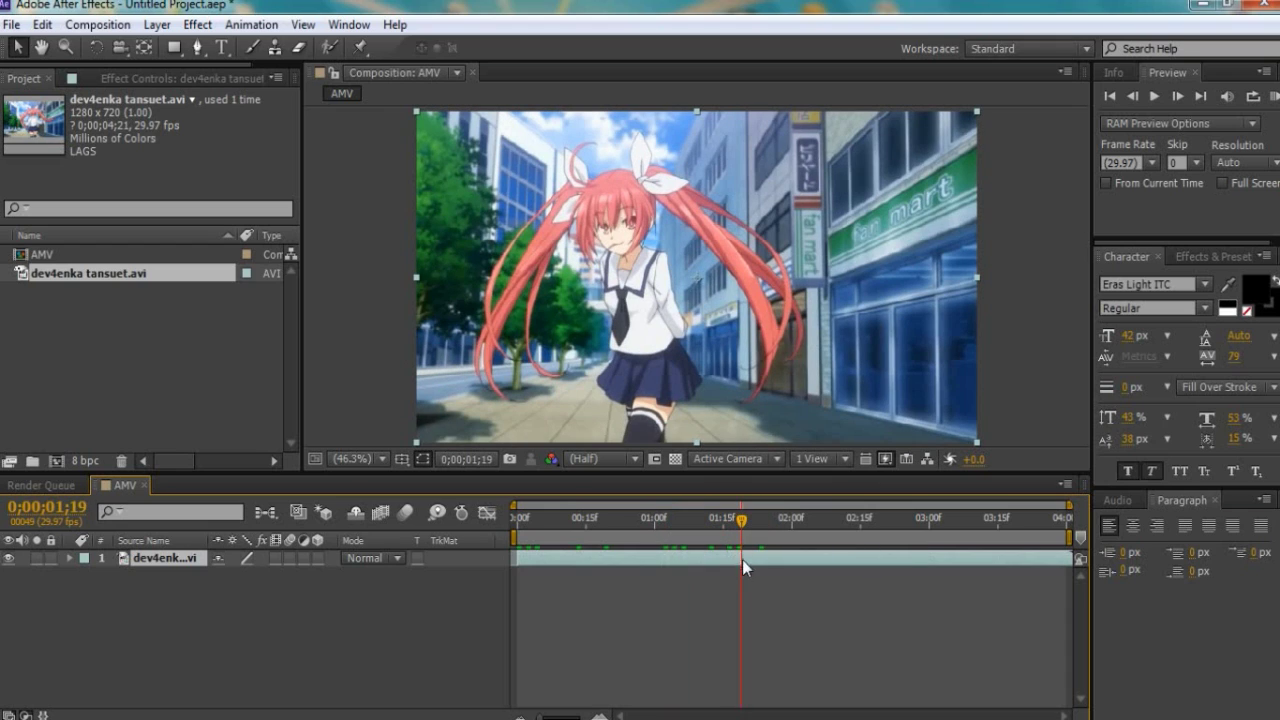
key(ctrl+shift+d)
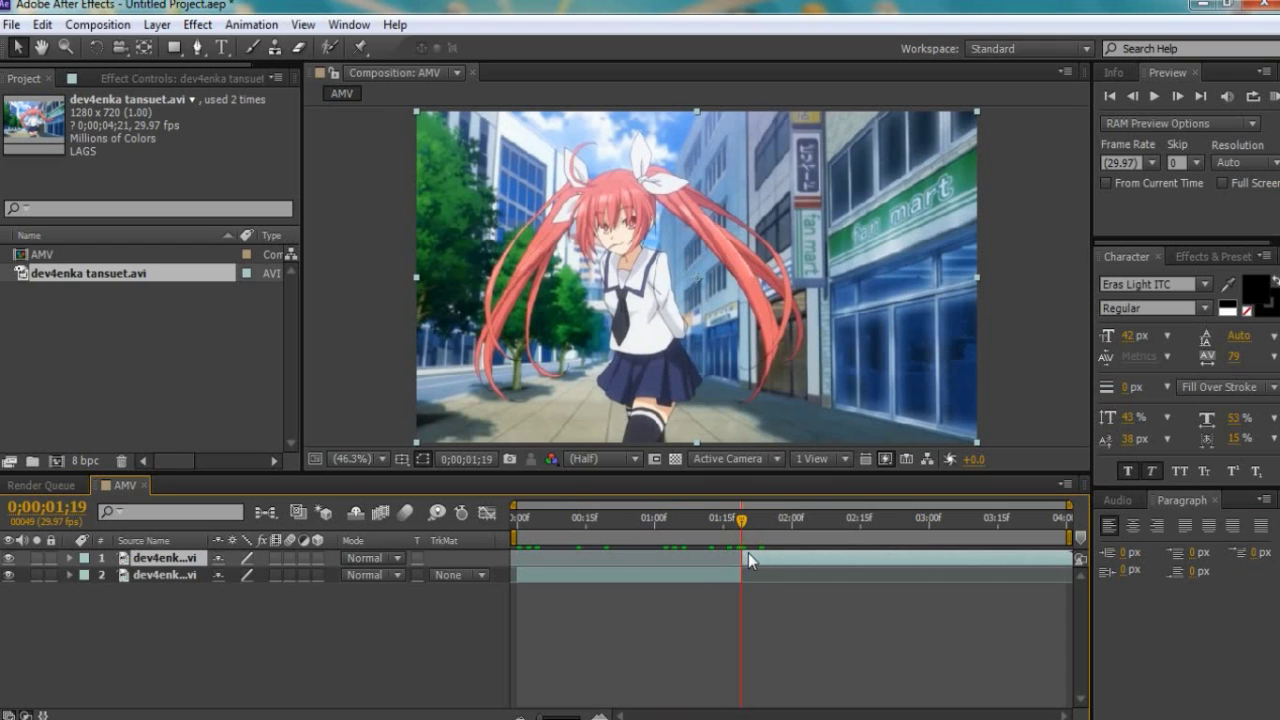
Check the footage around 0;00;02;04 and trim the upper layer's in-point later
click(796, 520)
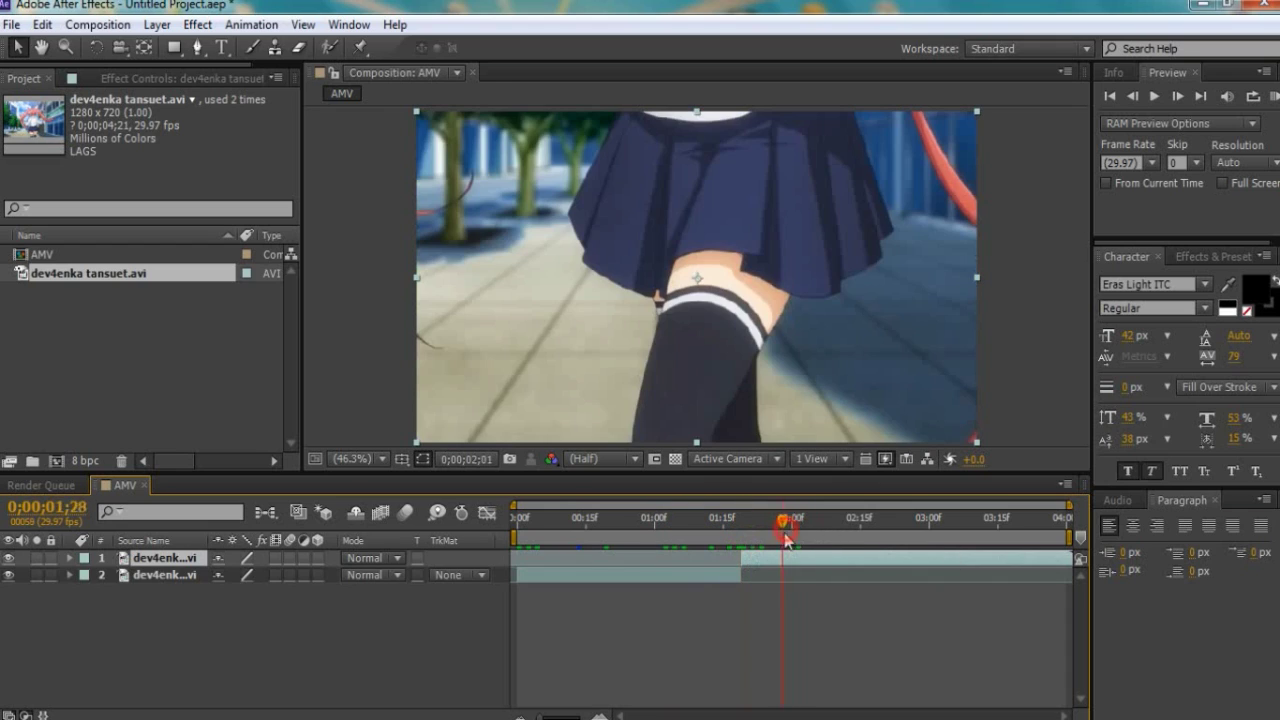
click(805, 522)
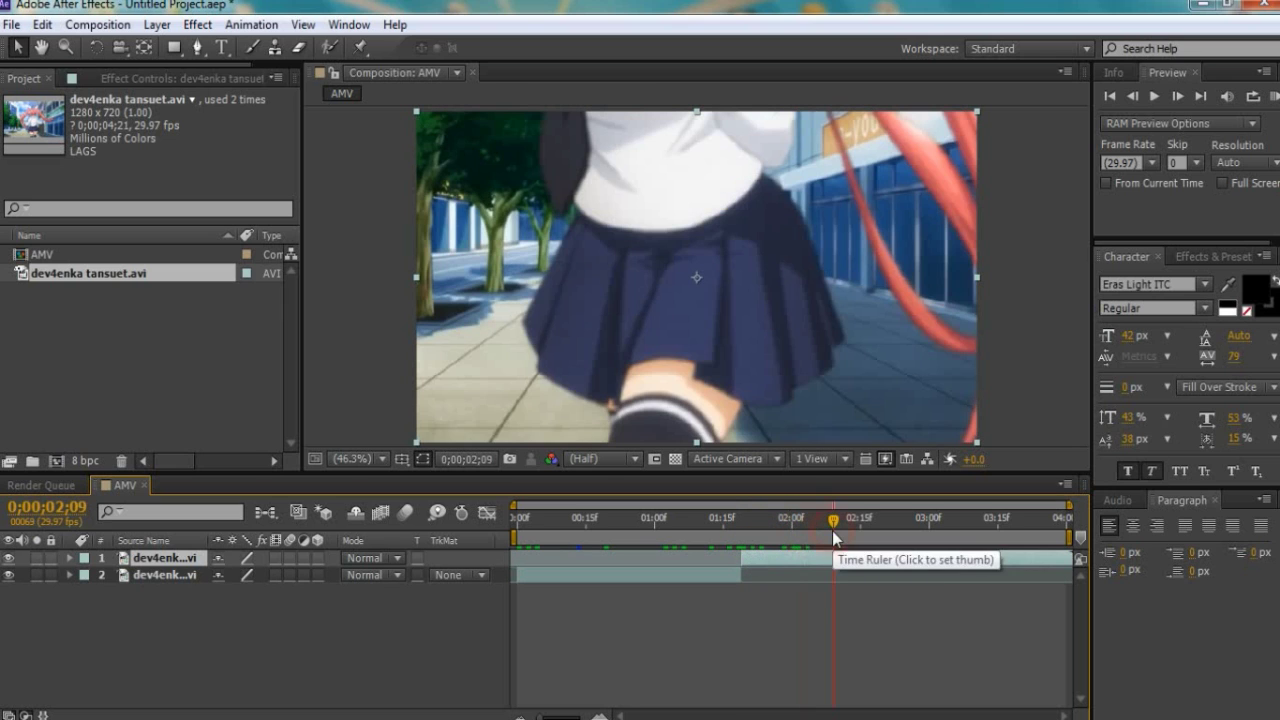
click(822, 530)
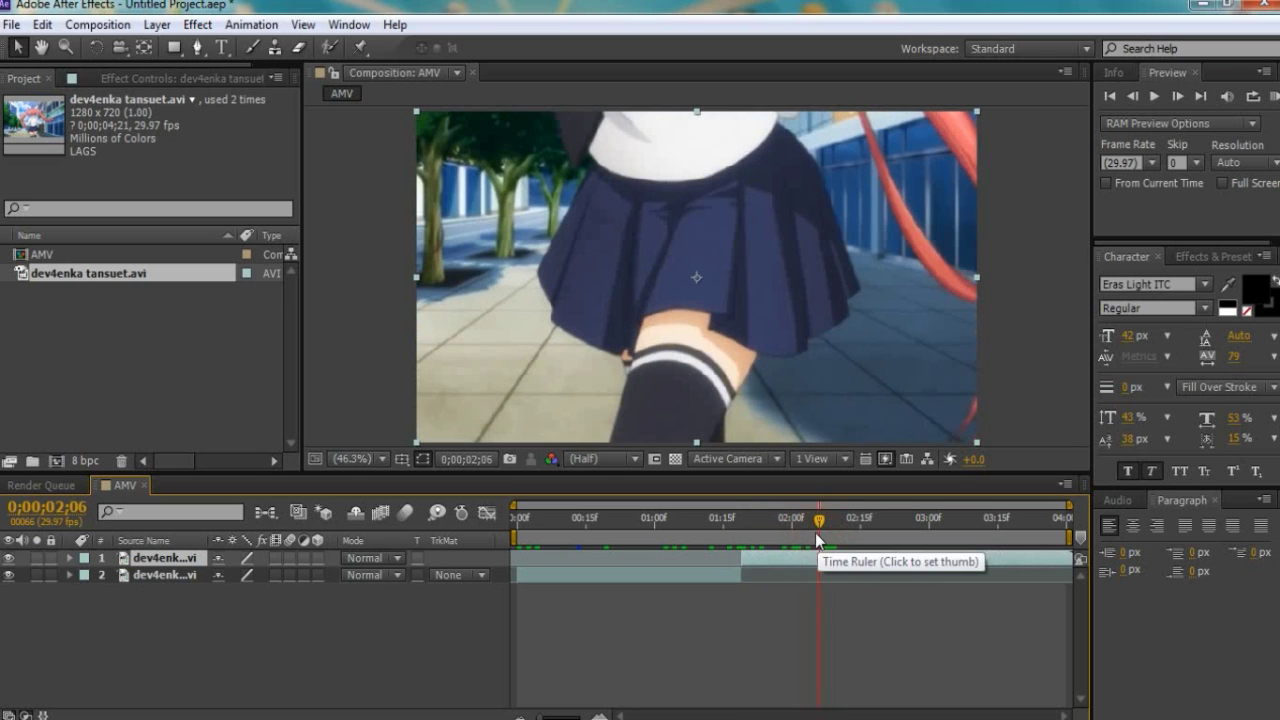
click(809, 532)
mouse_move(743, 555)
mouse_down()
mouse_move(802, 558)
mouse_move(741, 562)
mouse_up()
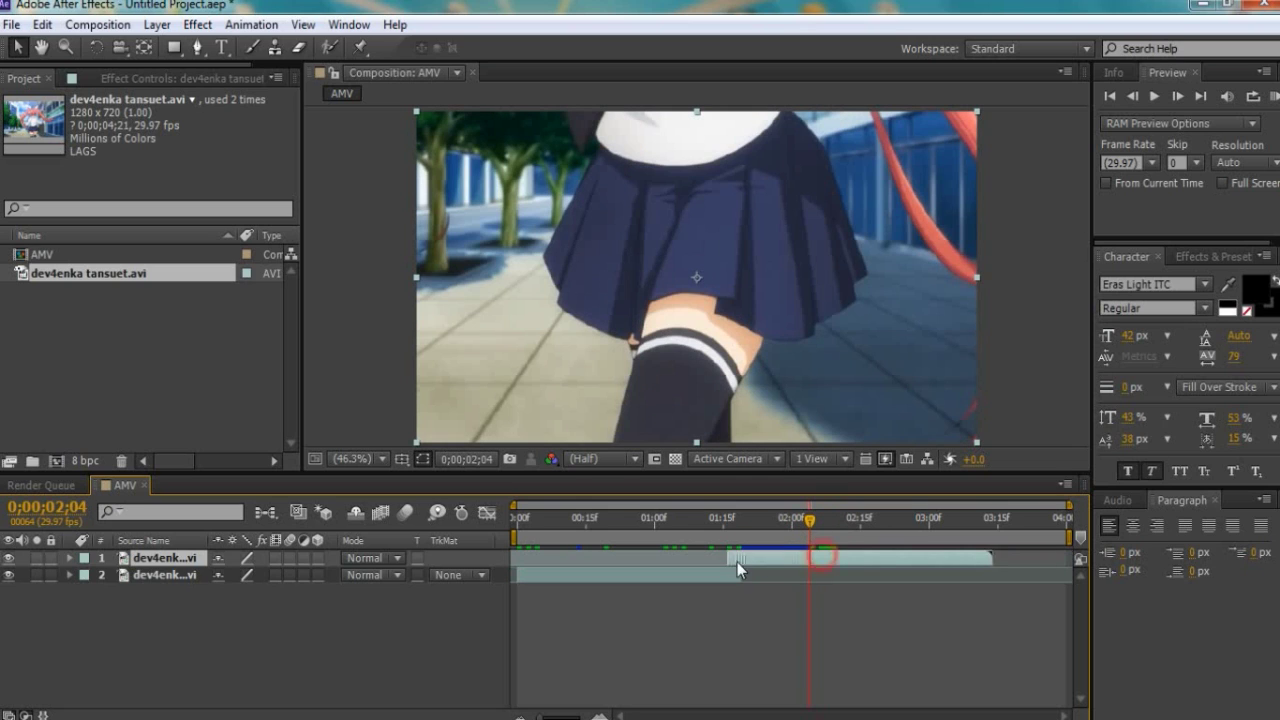
Shorten the AMV composition's duration to 0;00;03;00 in Composition Settings
click(740, 531)
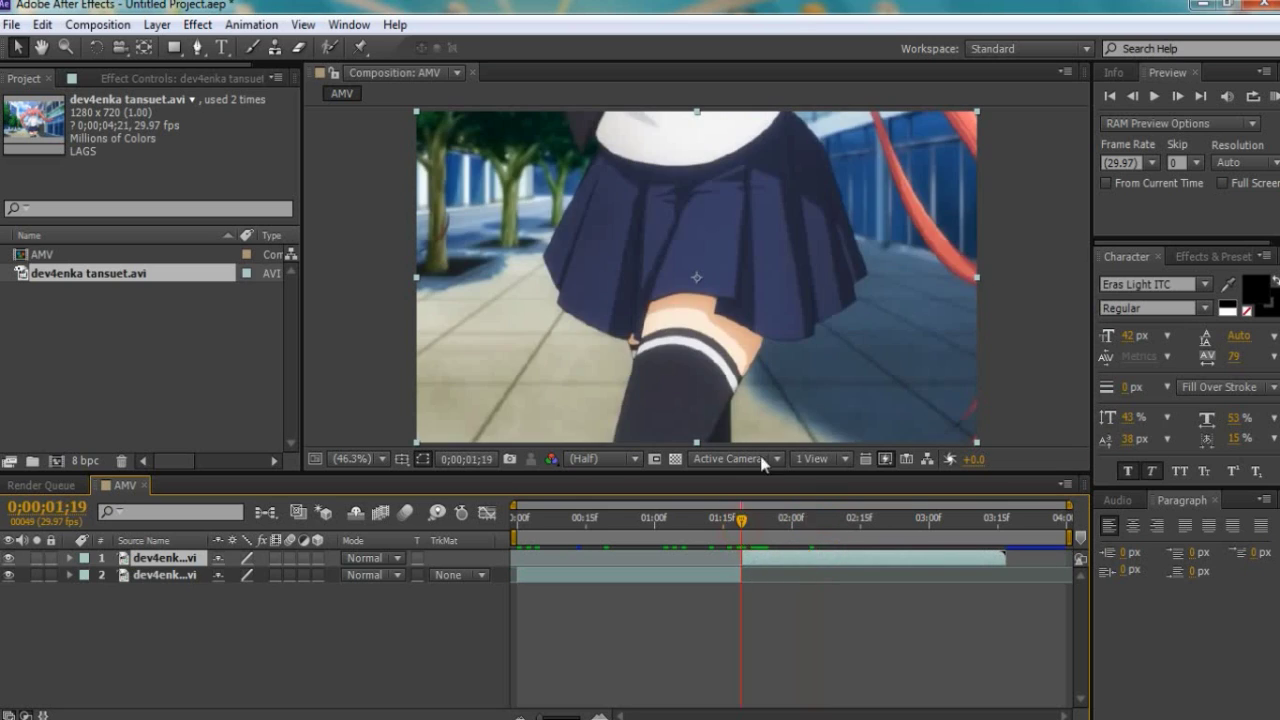
right_click(932, 640)
click(990, 454)
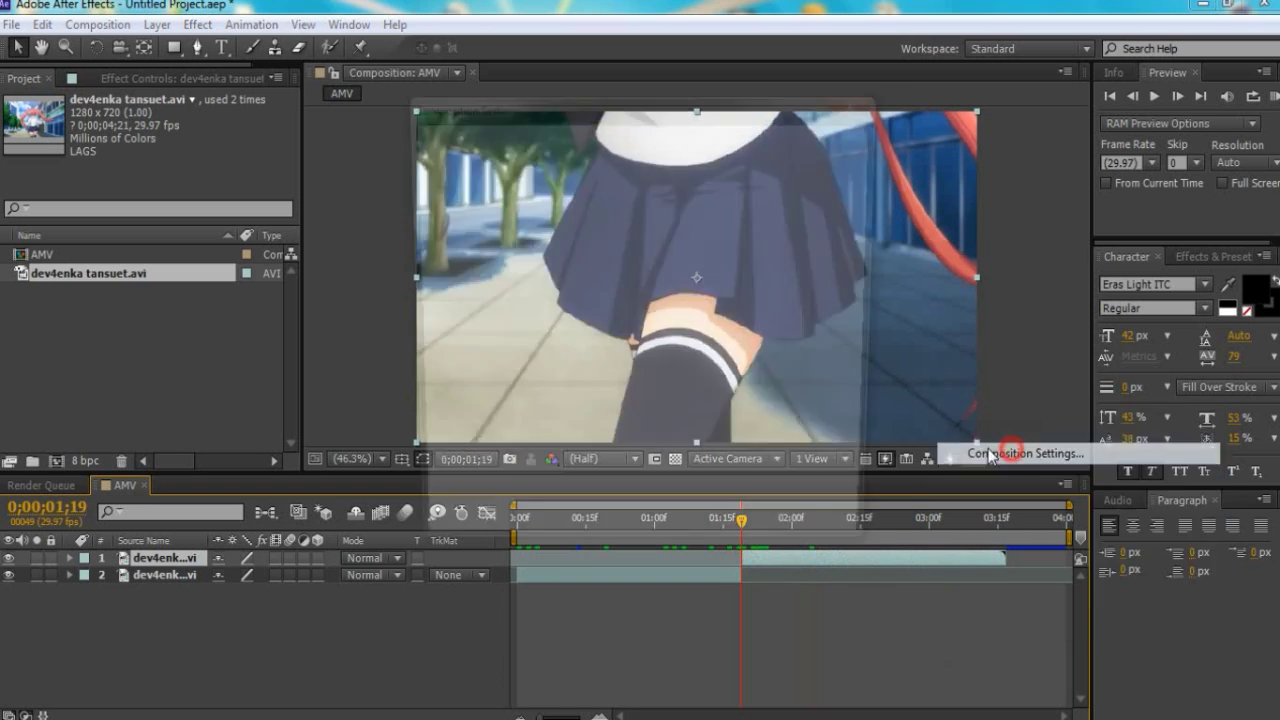
click(566, 437)
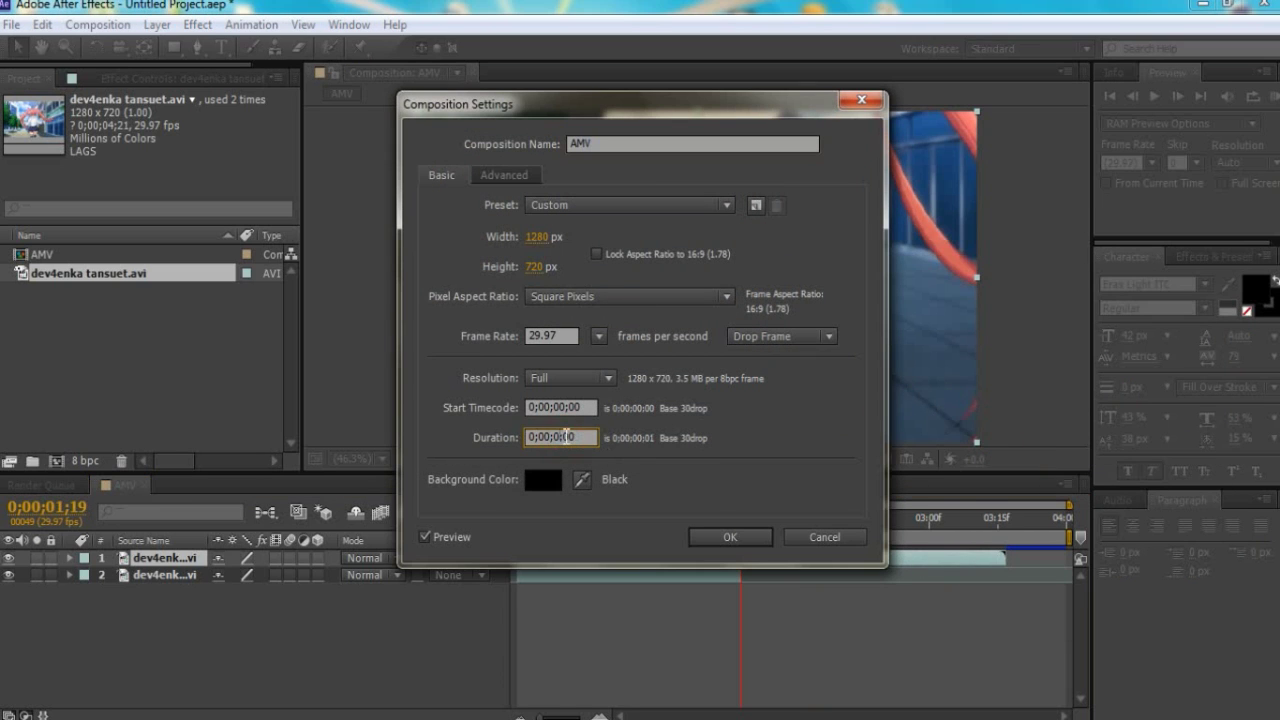
click(731, 537)
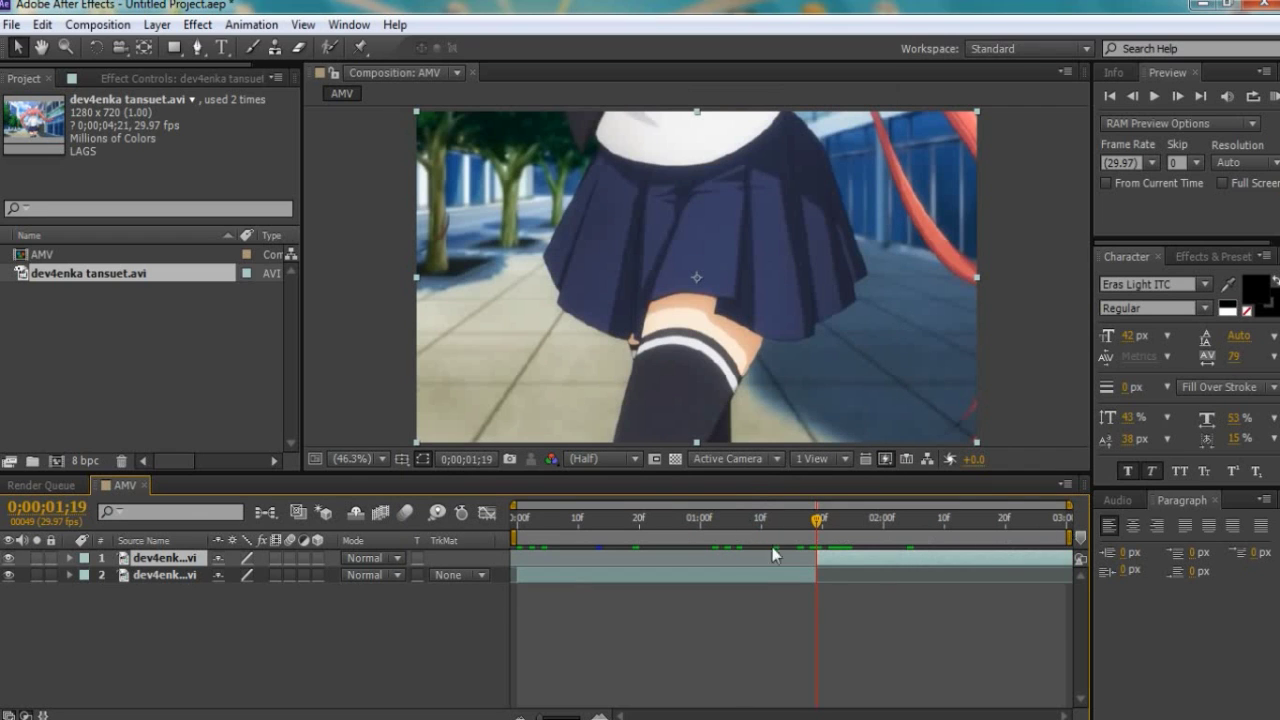
Enable motion blur on layer 2 and show its Transform properties at frame 0
click(737, 518)
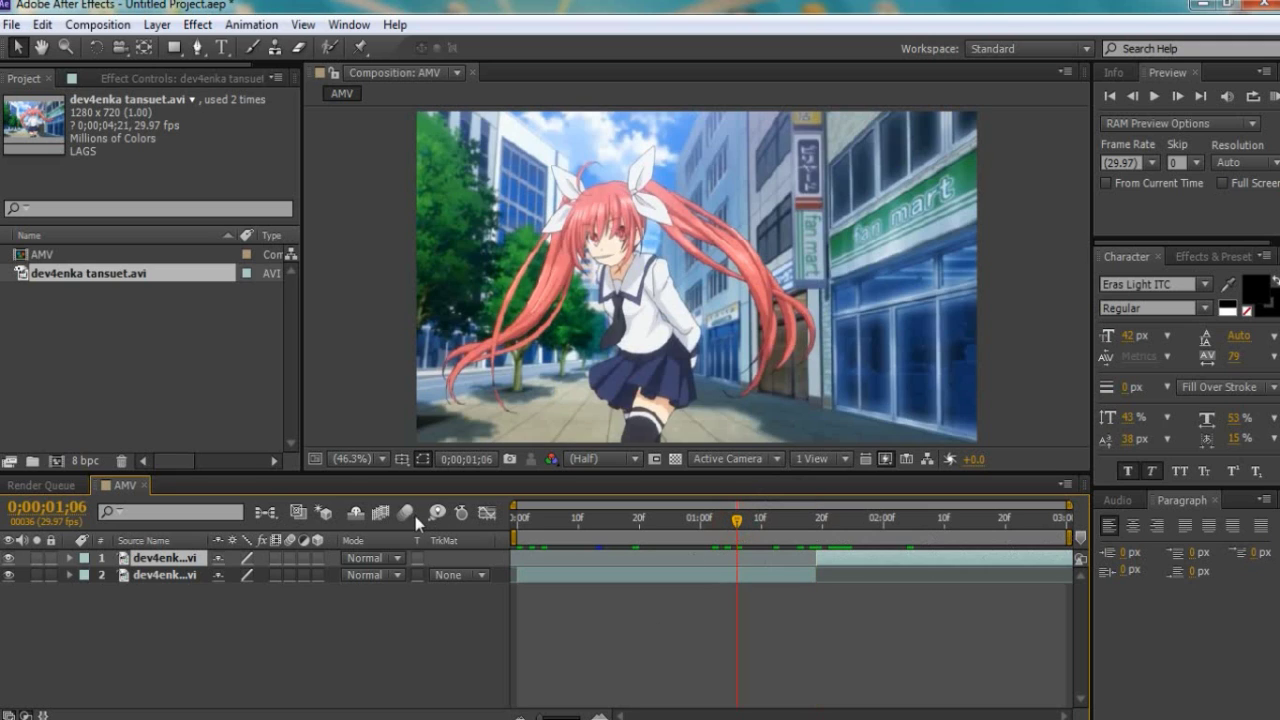
click(290, 574)
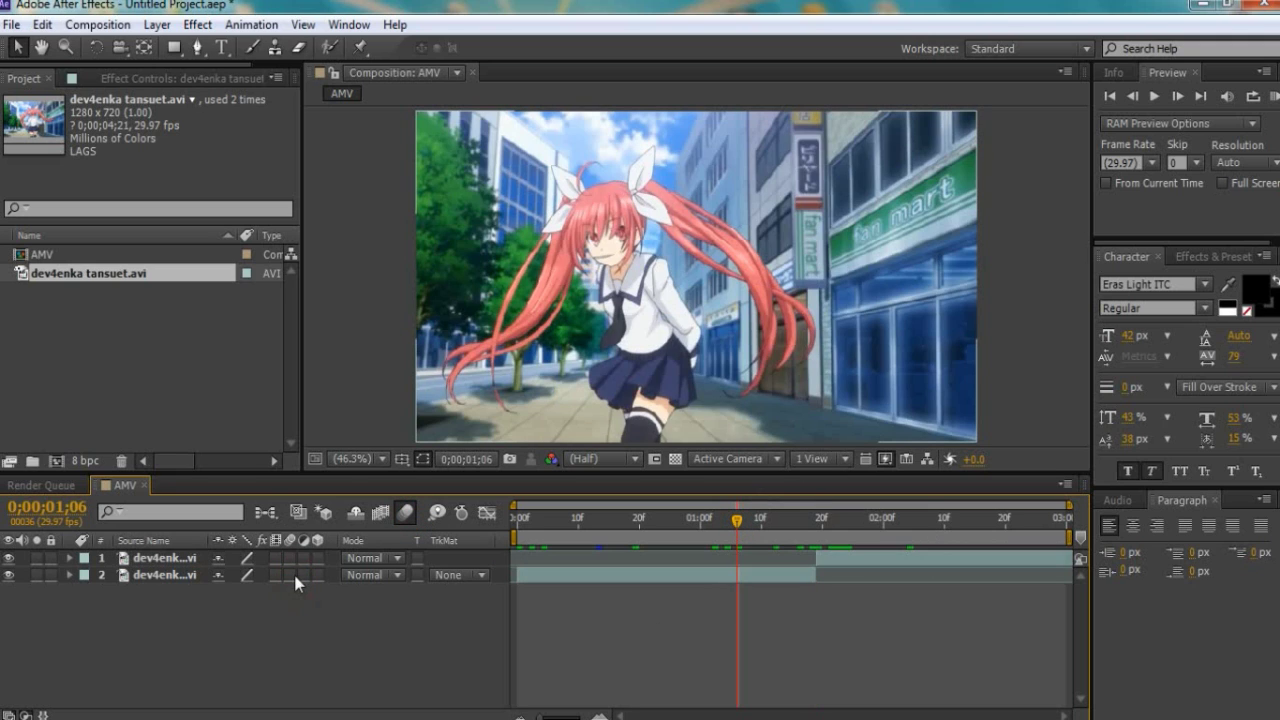
click(643, 574)
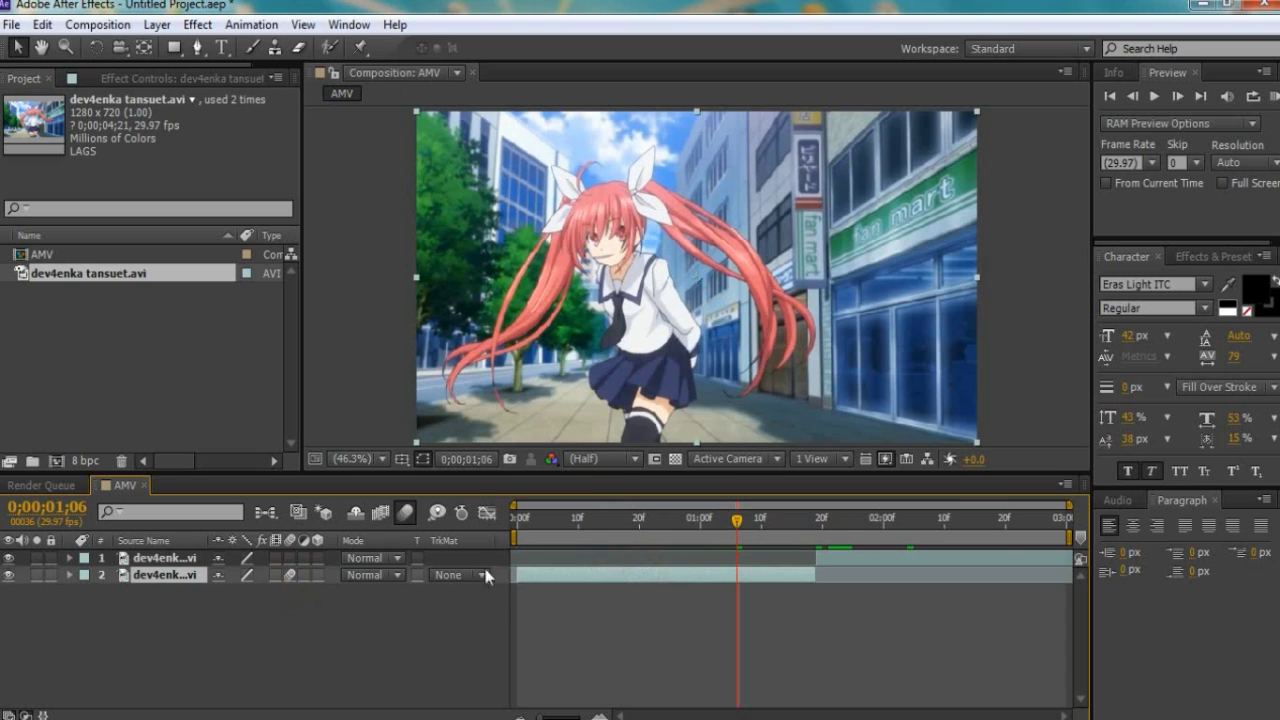
click(68, 575)
click(86, 592)
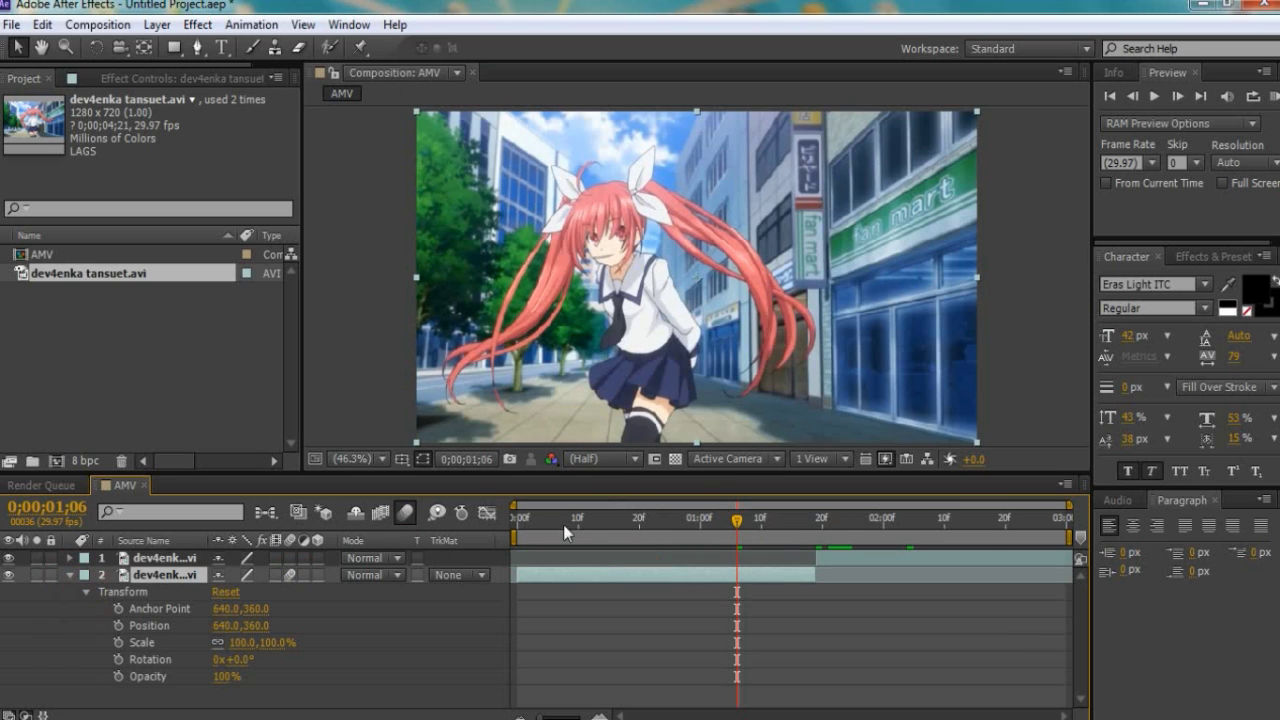
drag(563, 524, 461, 522)
Add Position and Scale keyframes to layer 2 at frame 0
click(118, 625)
click(118, 642)
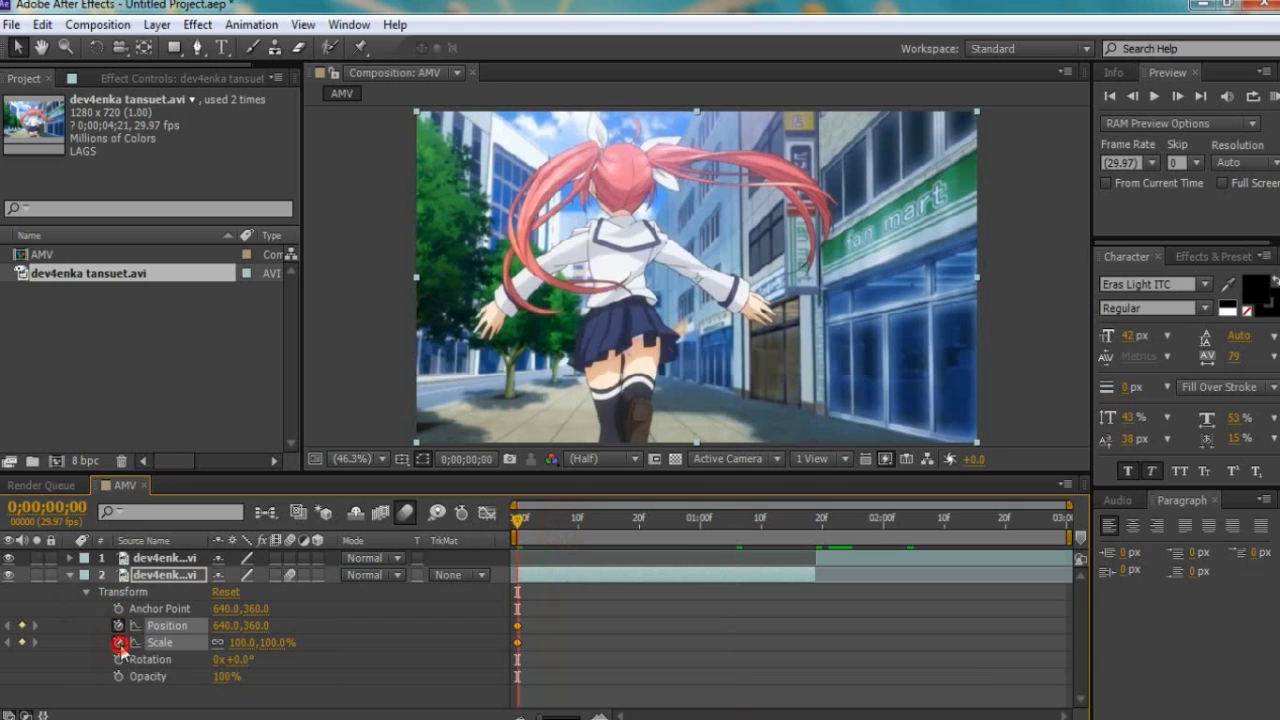
mouse_move(553, 654)
mouse_down()
mouse_move(494, 612)
mouse_move(609, 641)
mouse_up()
click(538, 612)
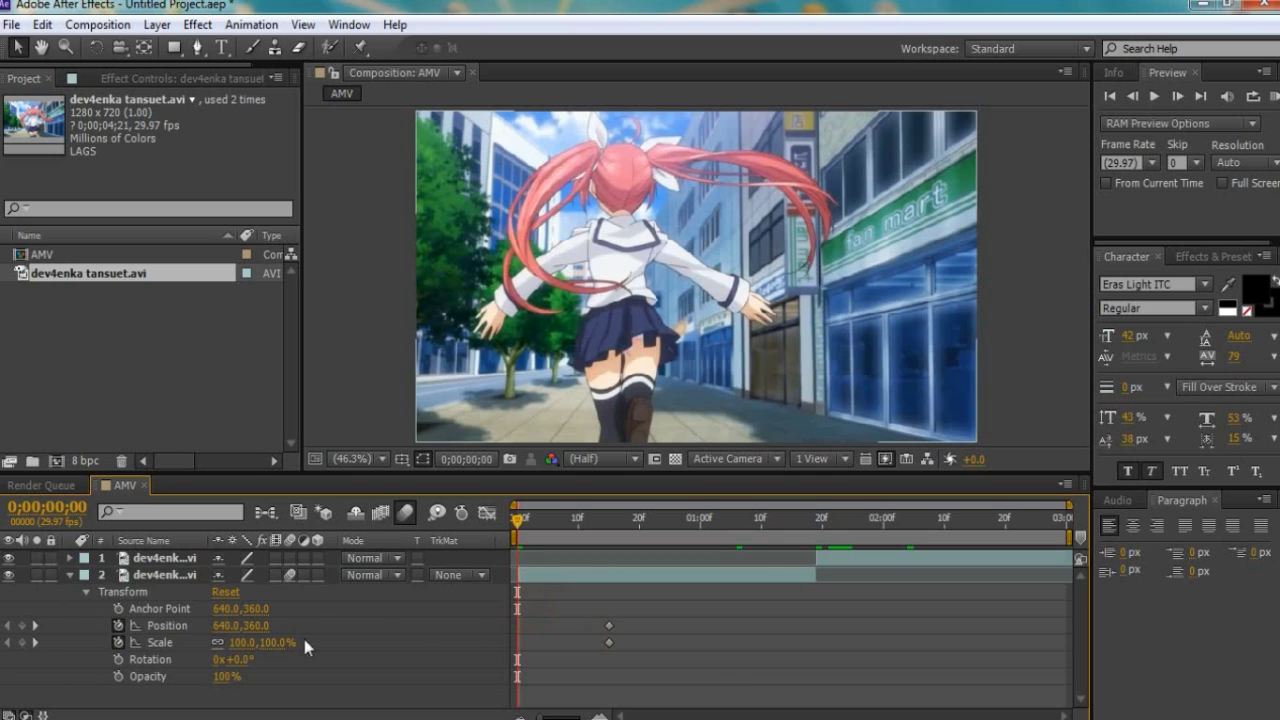
Zoom layer 2 to 499% at Position 2416, 1698 on the building
drag(274, 643, 521, 643)
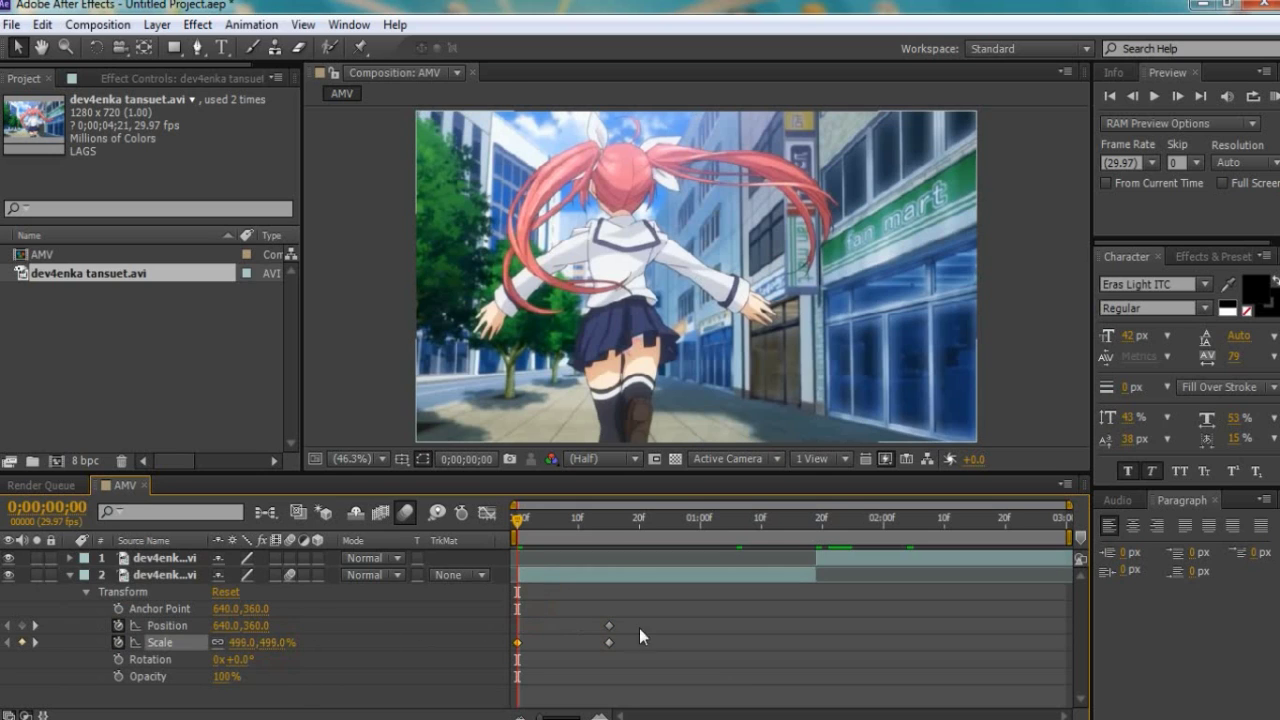
drag(256, 626, 317, 627)
drag(227, 626, 762, 636)
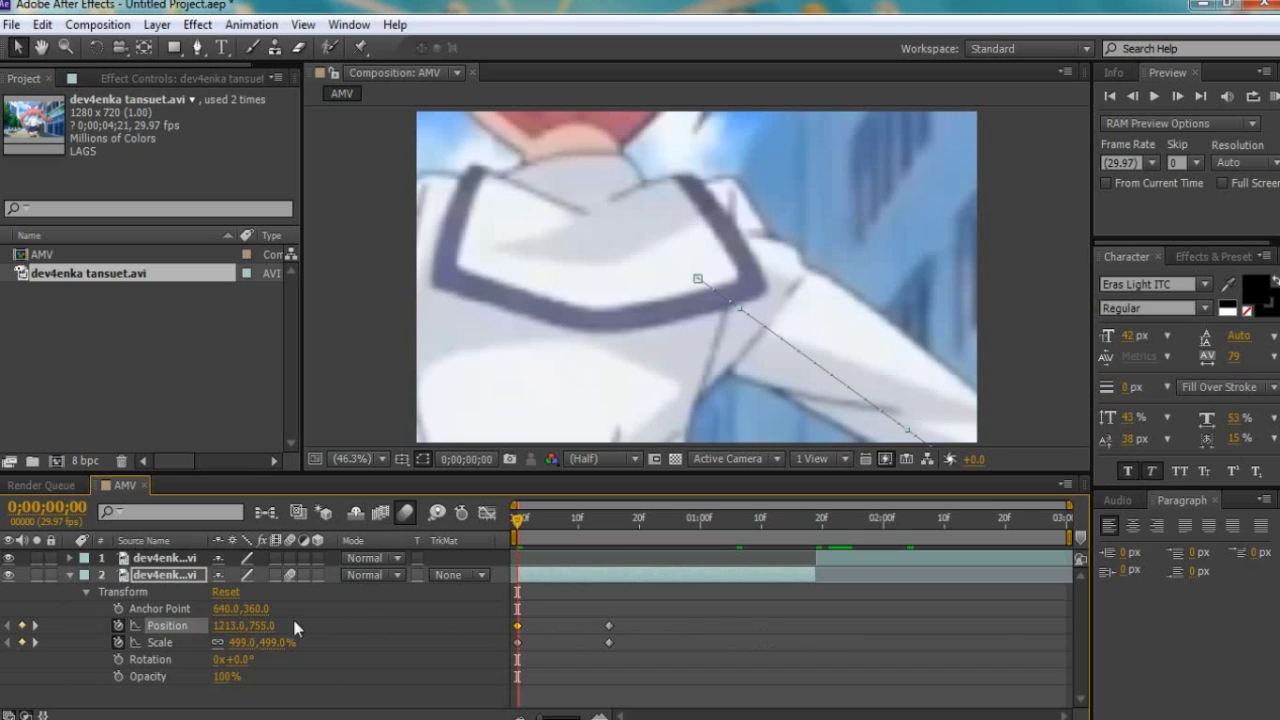
drag(225, 626, 450, 638)
drag(270, 626, 546, 638)
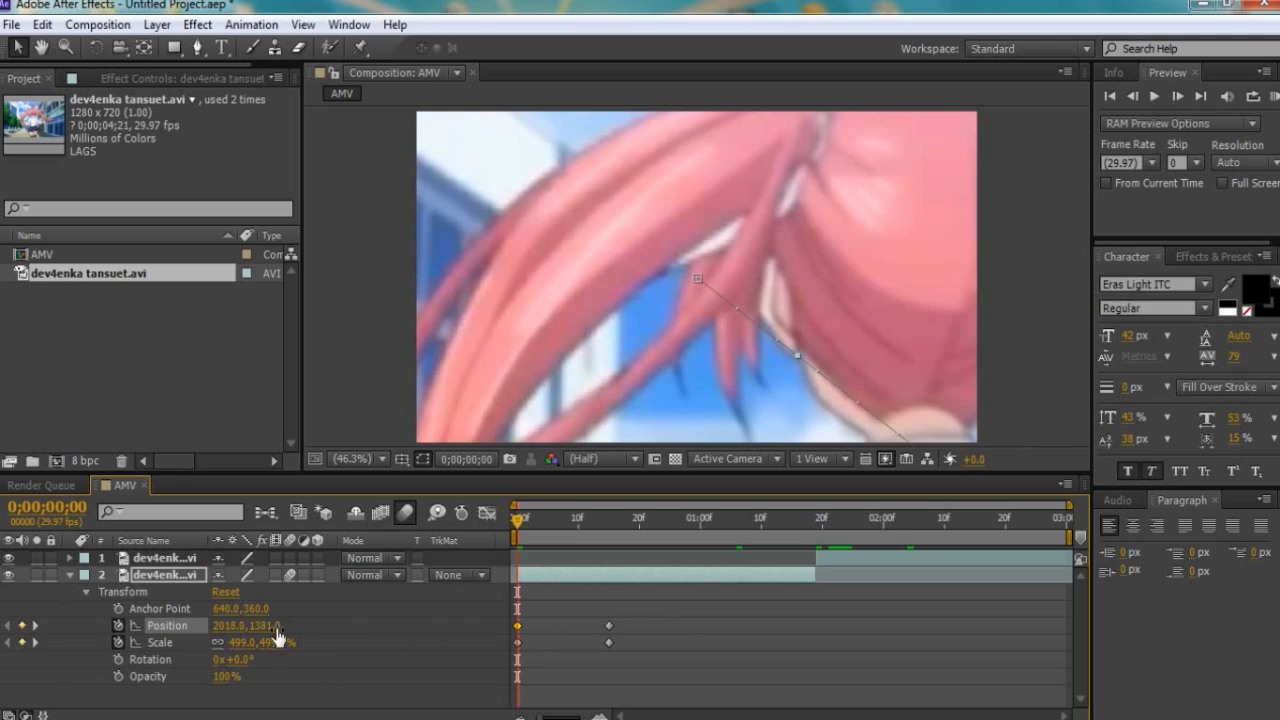
drag(222, 626, 392, 629)
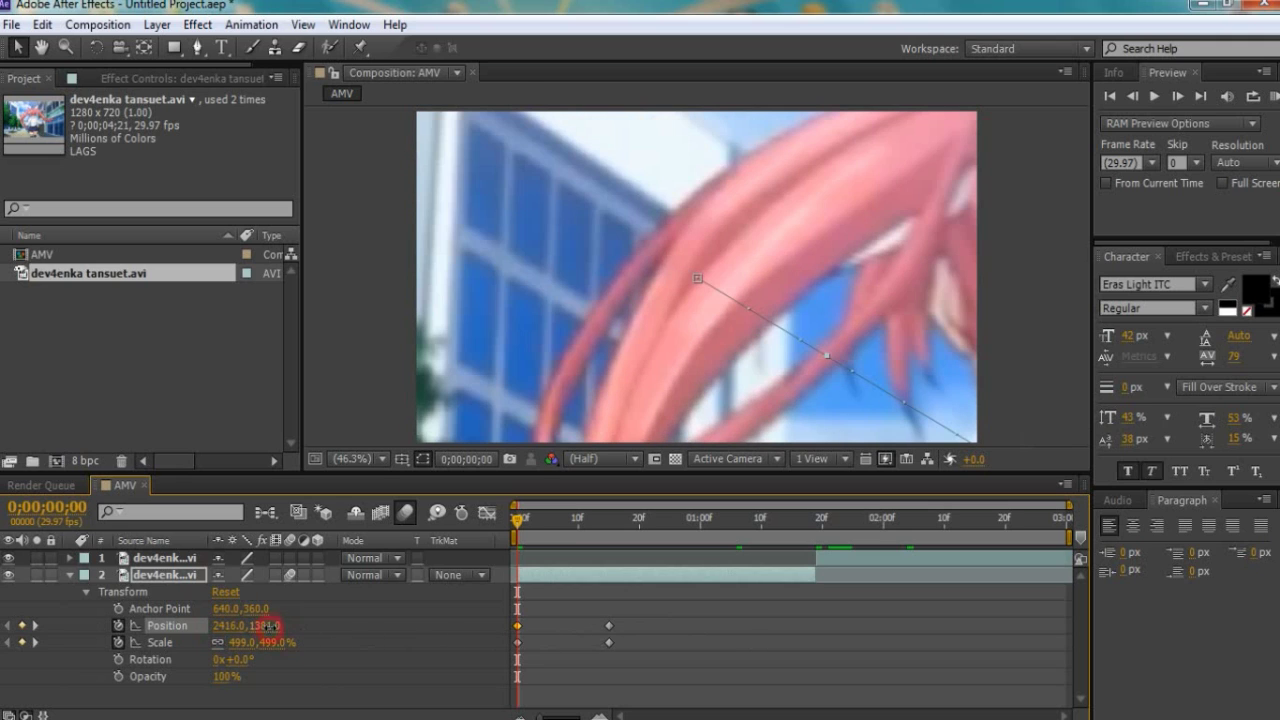
drag(267, 626, 591, 623)
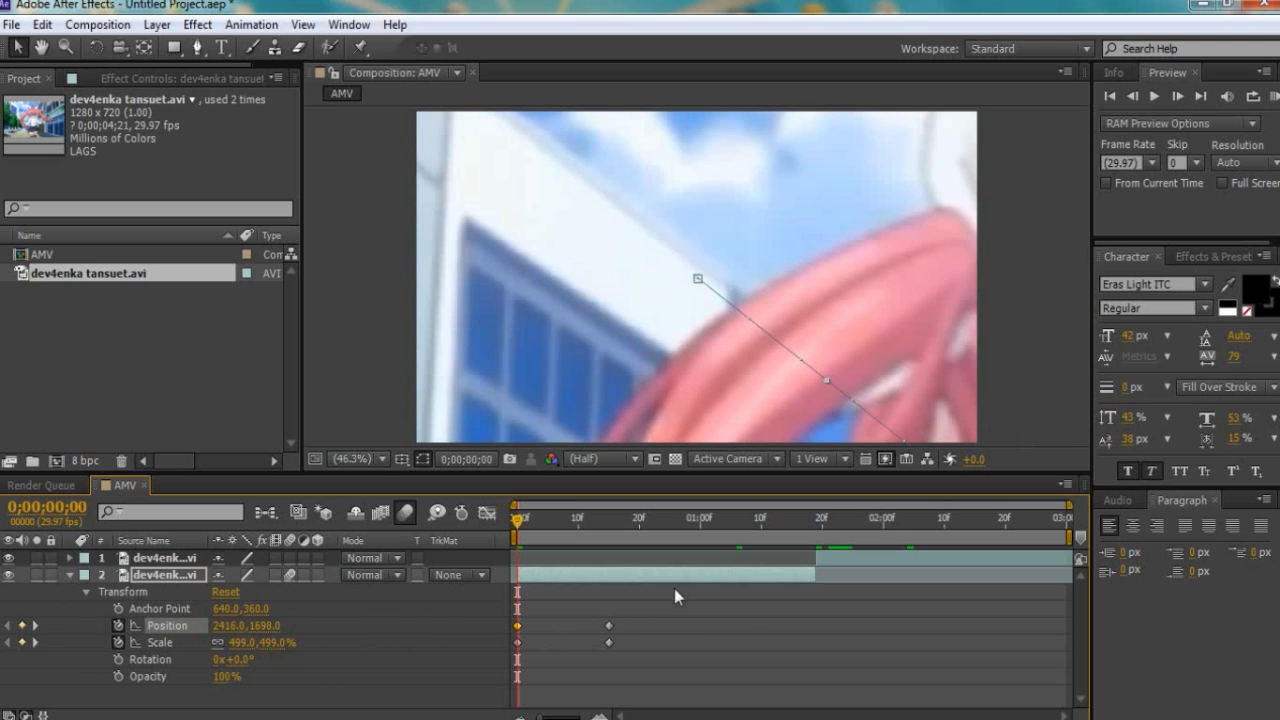
click(694, 528)
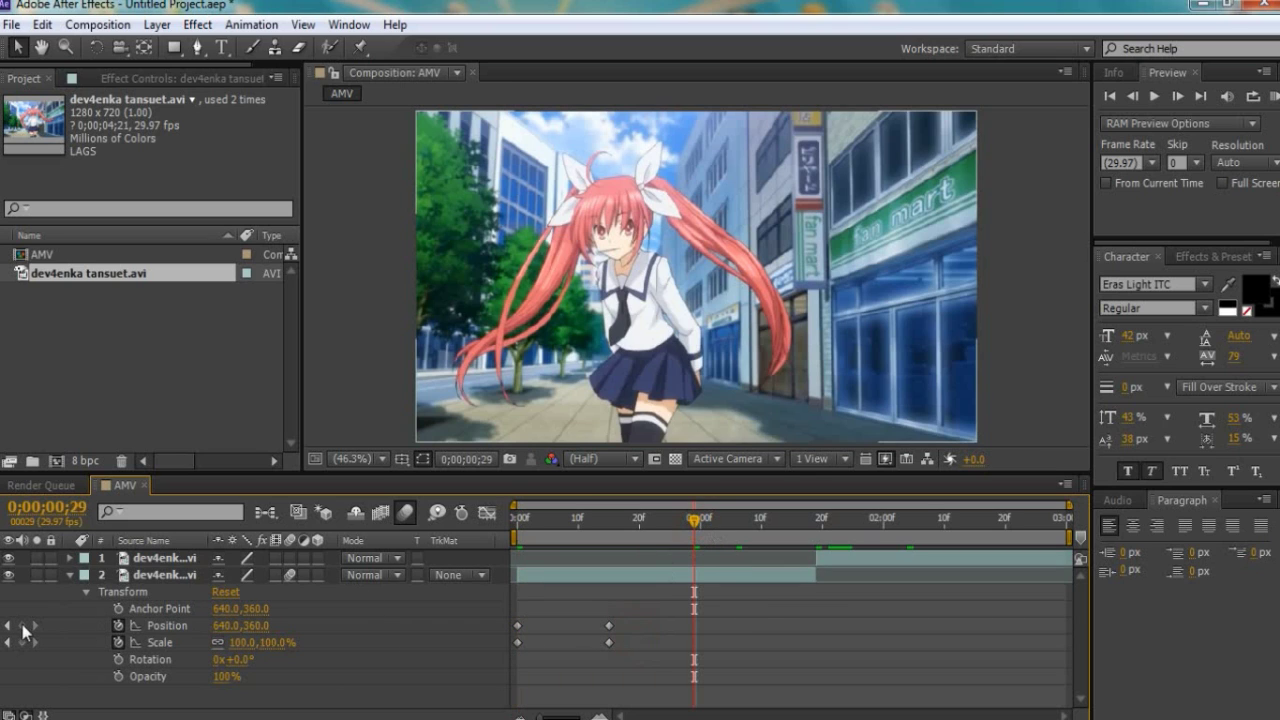
Hold full frame at 0;00;00;29, then zoom to 803% at Position 1629, -1944 by 0;00;01;18
click(22, 625)
click(22, 642)
click(786, 519)
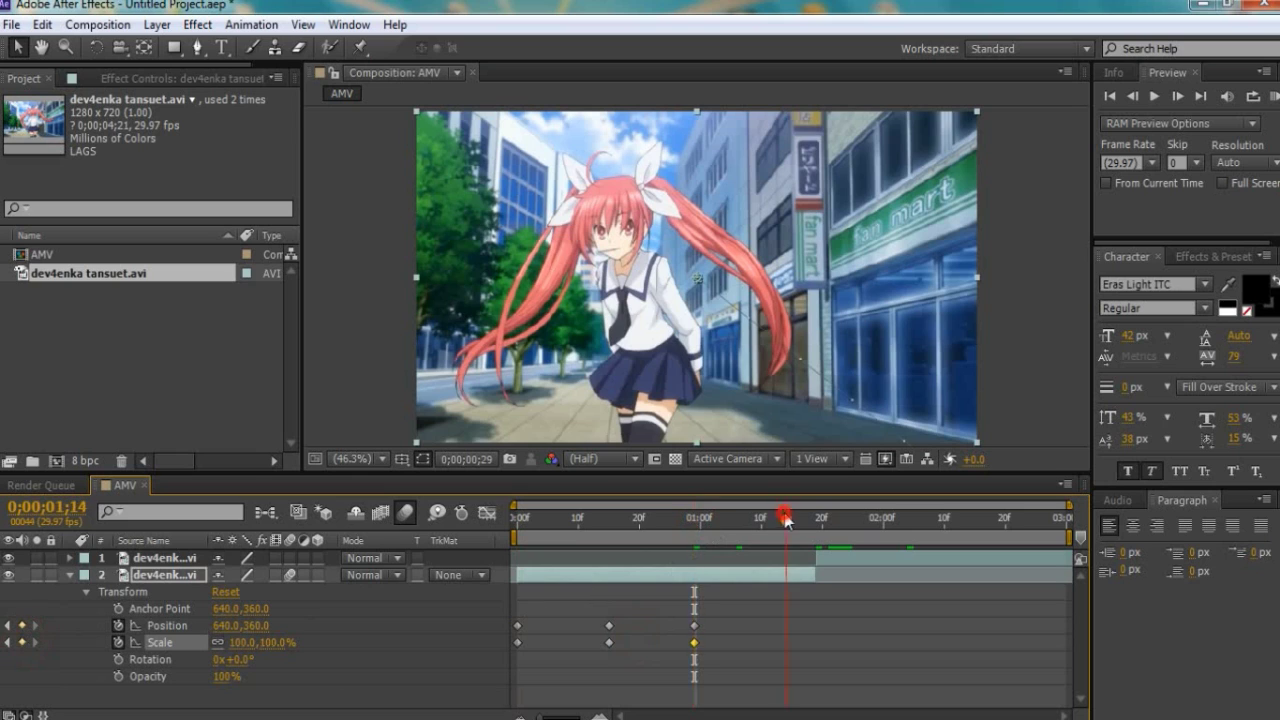
drag(786, 519, 813, 528)
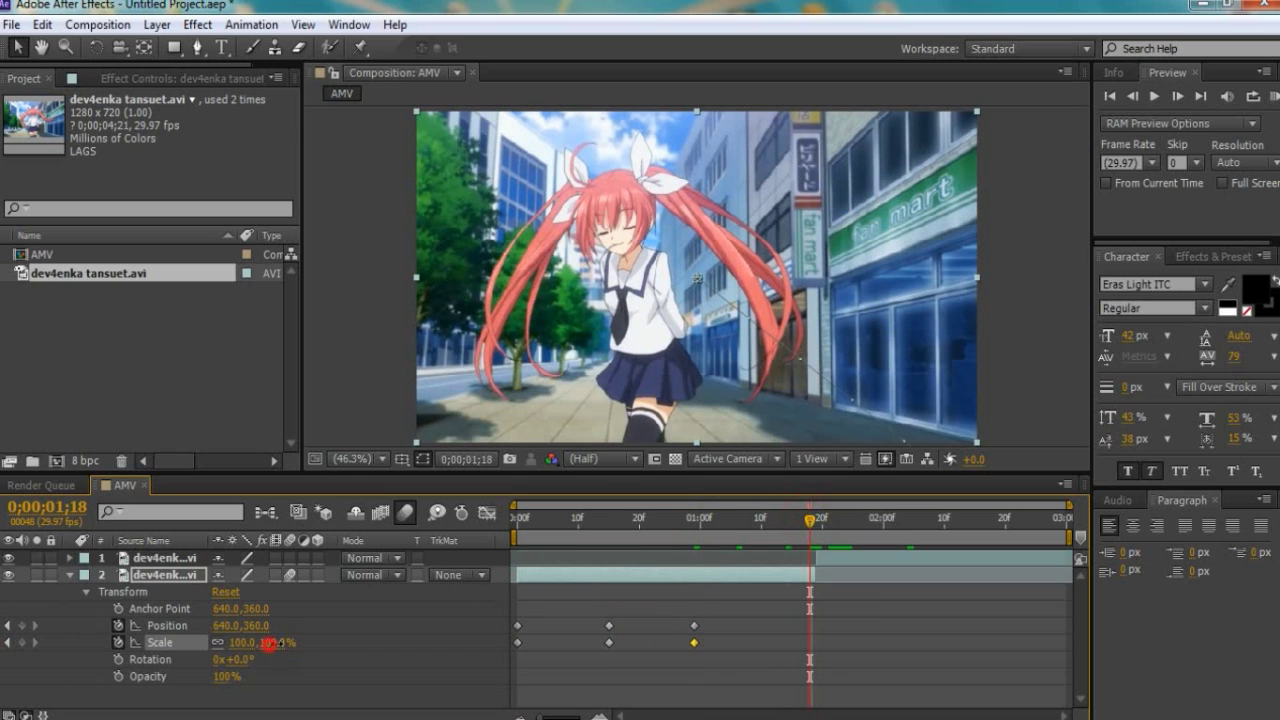
mouse_move(262, 642)
mouse_down()
mouse_move(263, 630)
mouse_move(174, 625)
mouse_up()
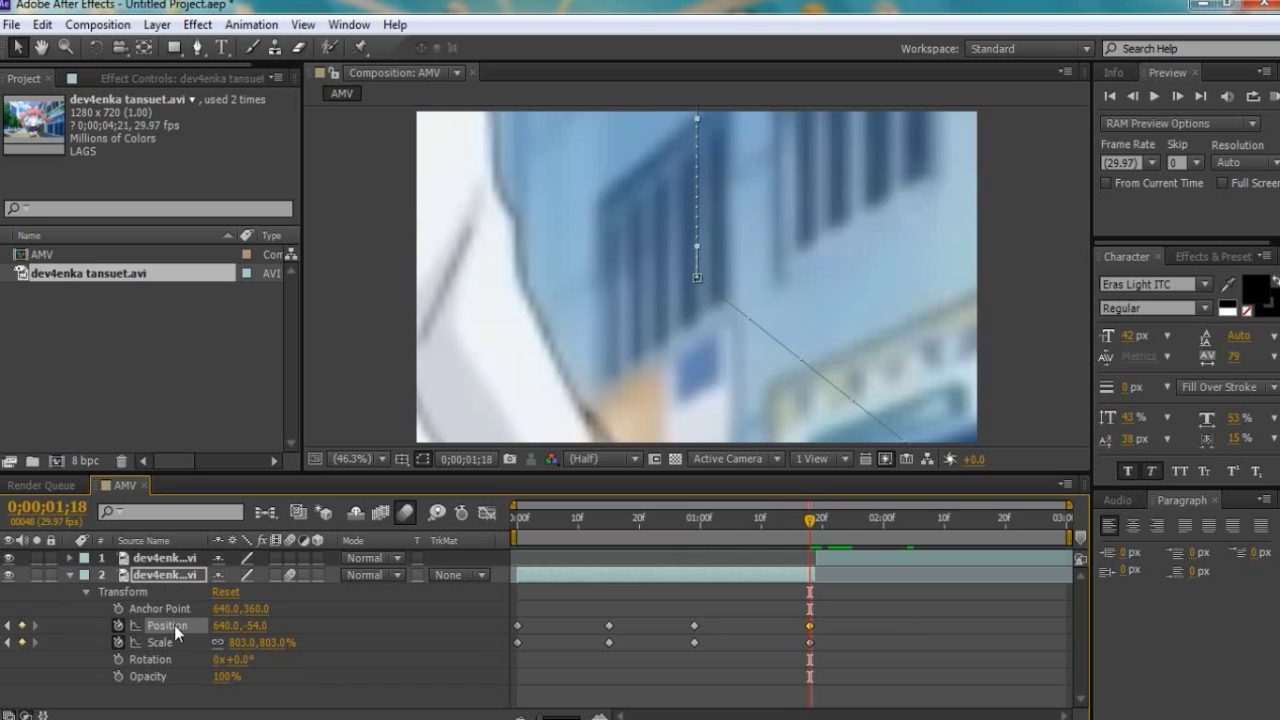
mouse_move(262, 628)
mouse_down()
mouse_move(209, 621)
mouse_move(288, 631)
mouse_move(226, 652)
mouse_move(108, 636)
mouse_up()
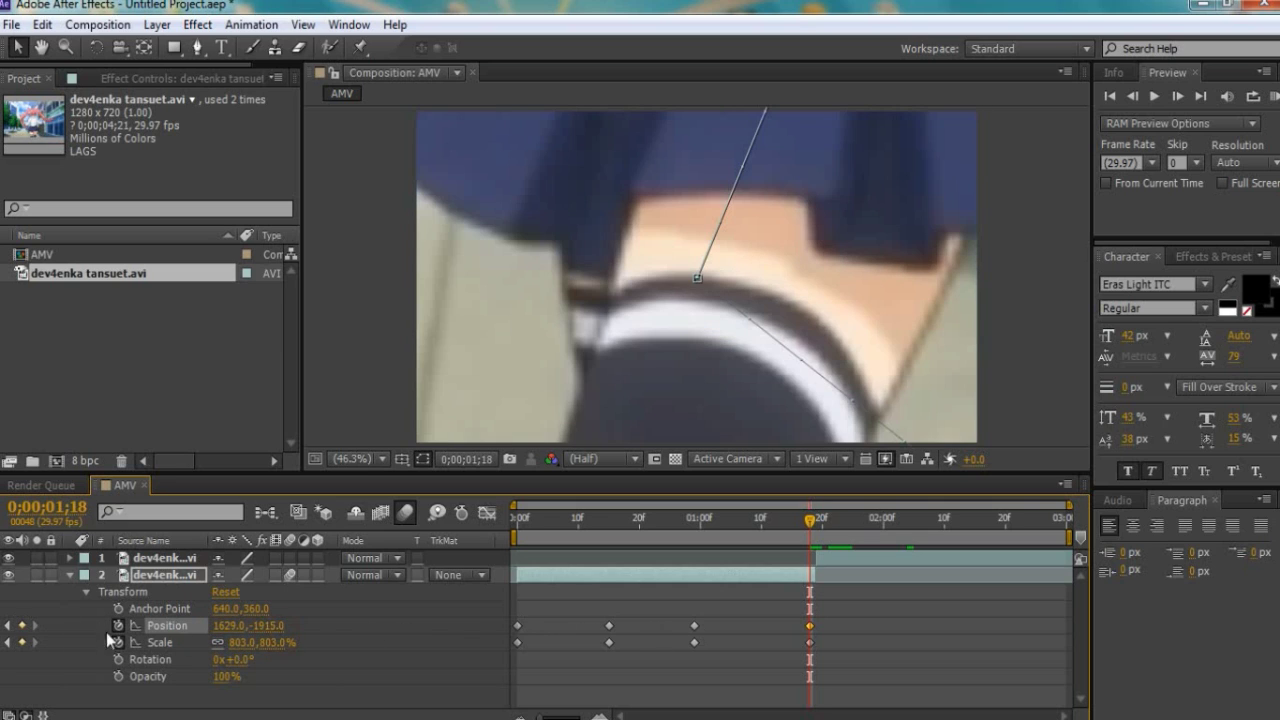
drag(285, 629, 247, 629)
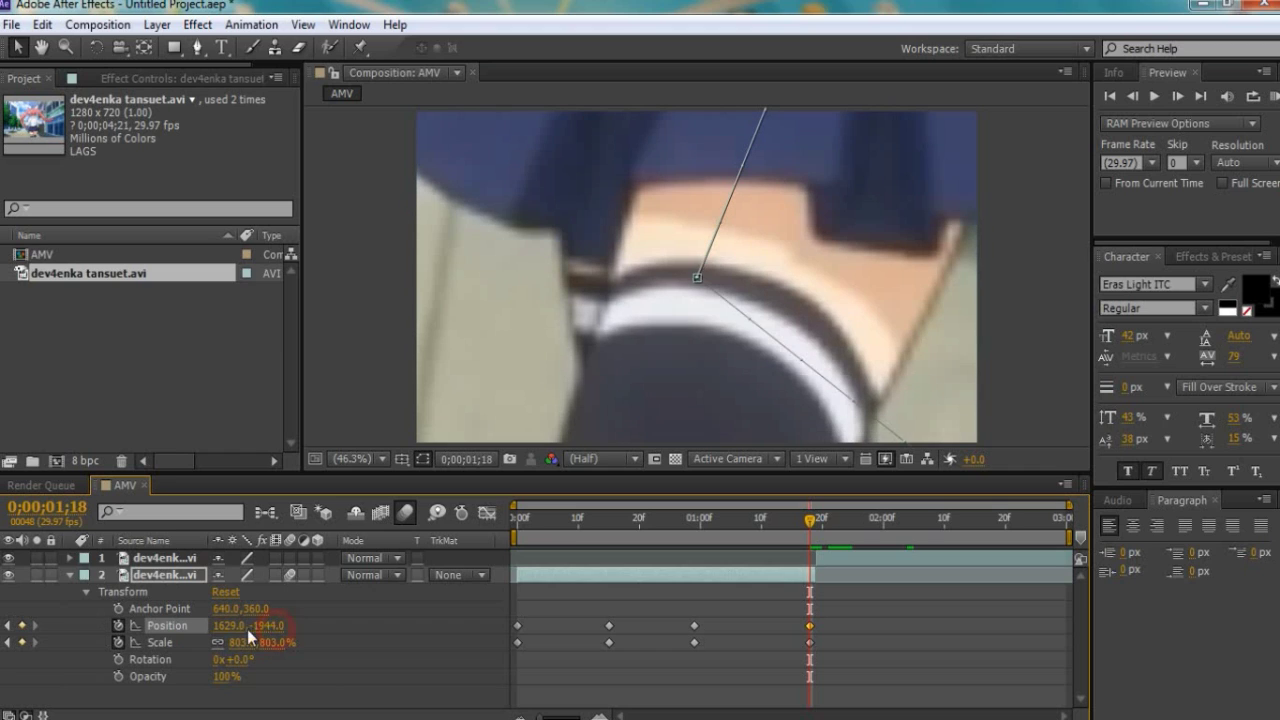
drag(838, 650, 555, 607)
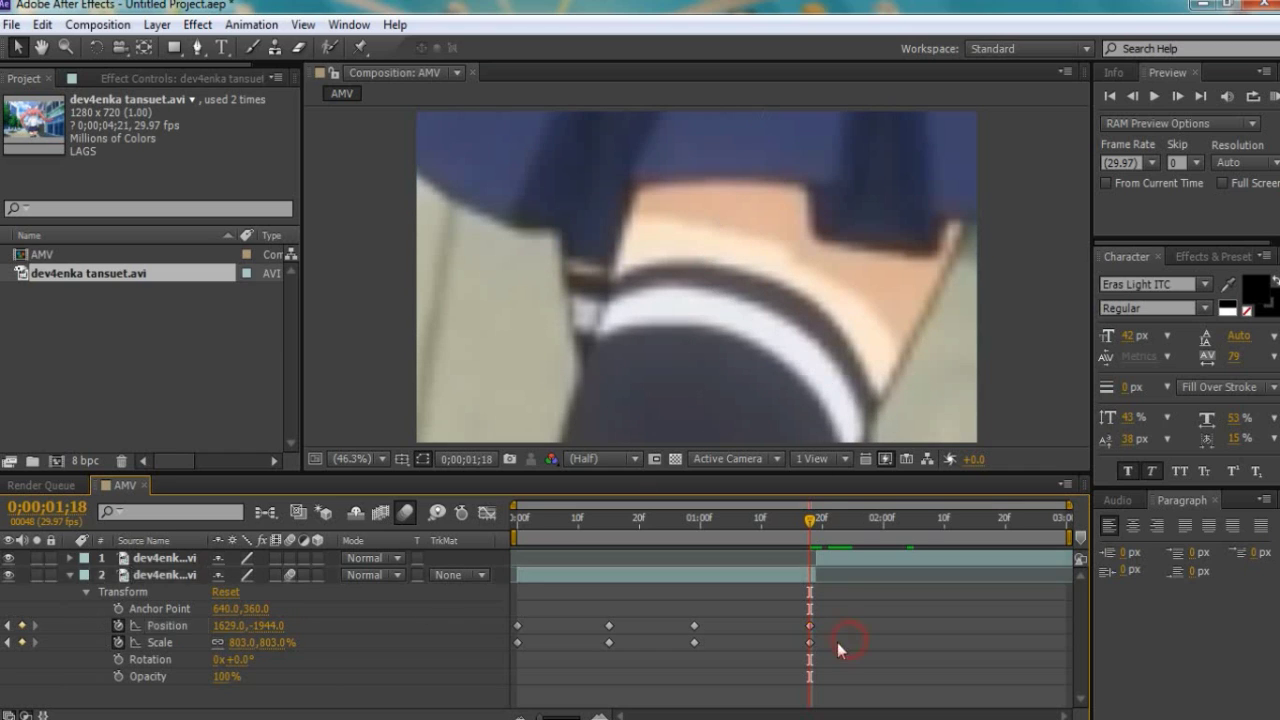
Apply Easy Ease to all selected Position and Scale keyframes
right_click(613, 632)
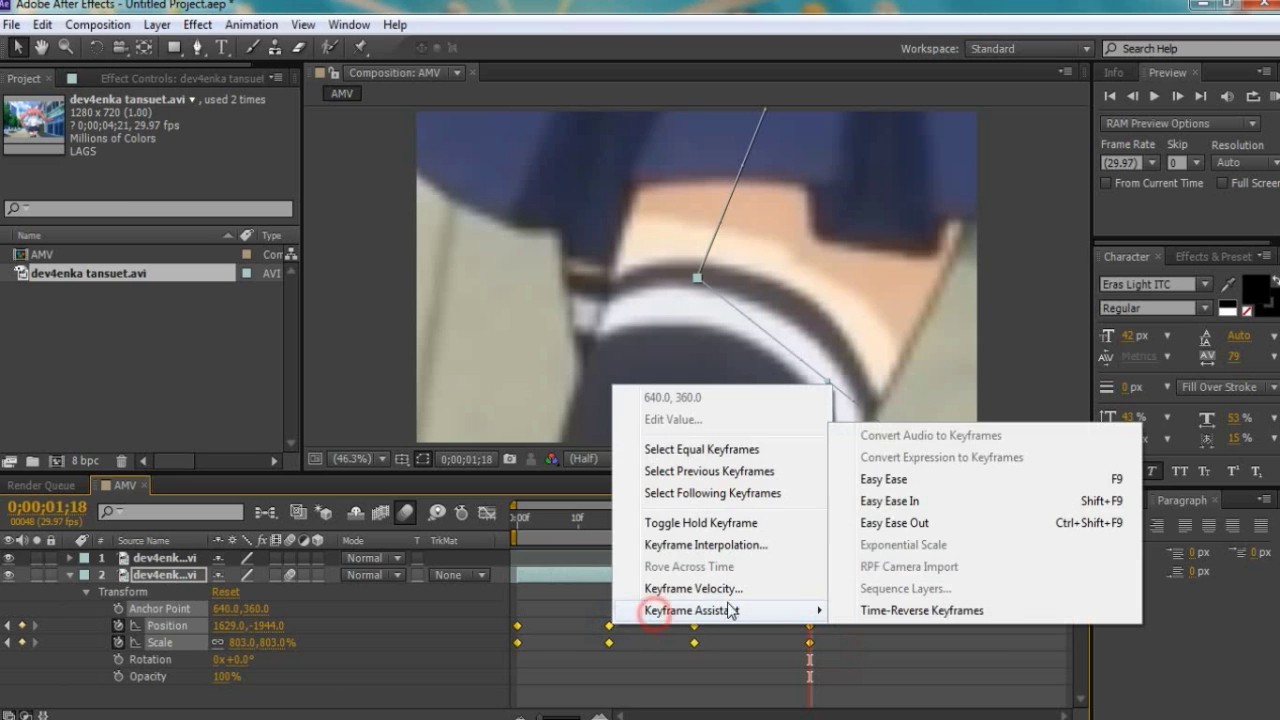
mouse_move(725, 610)
click(884, 479)
click(826, 643)
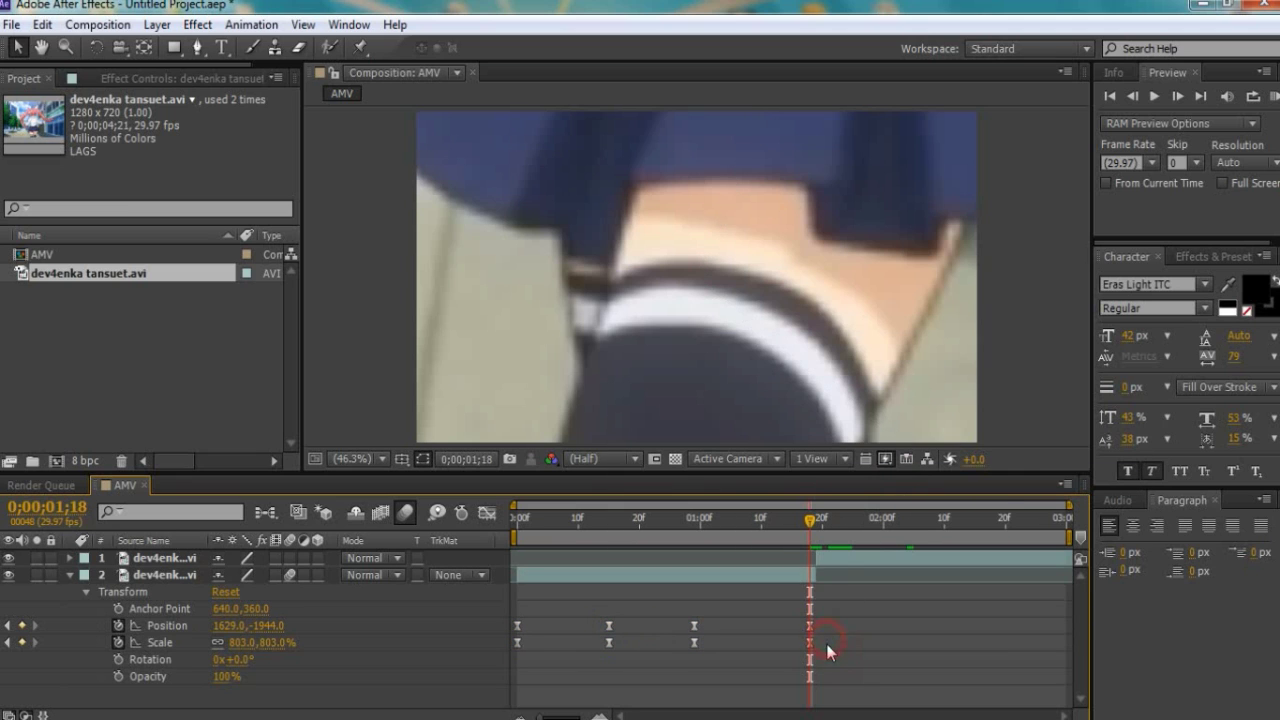
Shift the middle and final keyframes slightly later and RAM-preview the zoom
mouse_move(716, 649)
mouse_down()
mouse_move(688, 619)
mouse_move(731, 634)
mouse_up()
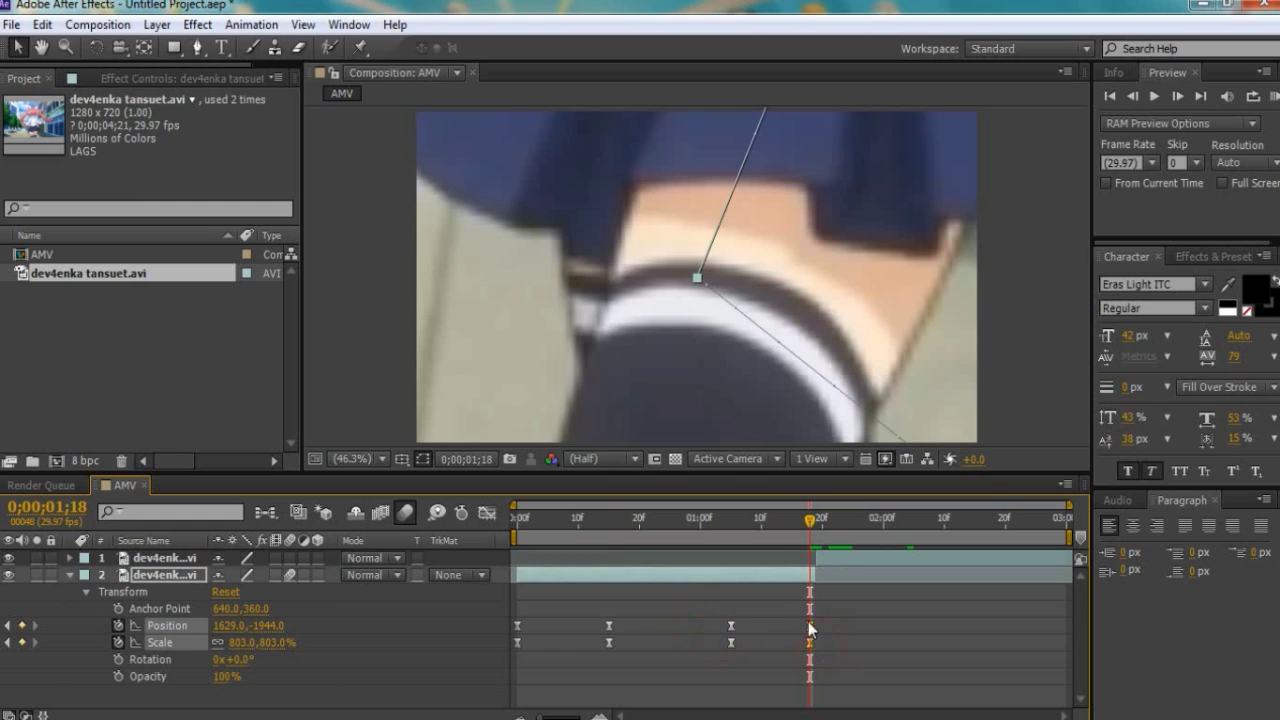
drag(809, 634, 816, 634)
click(839, 612)
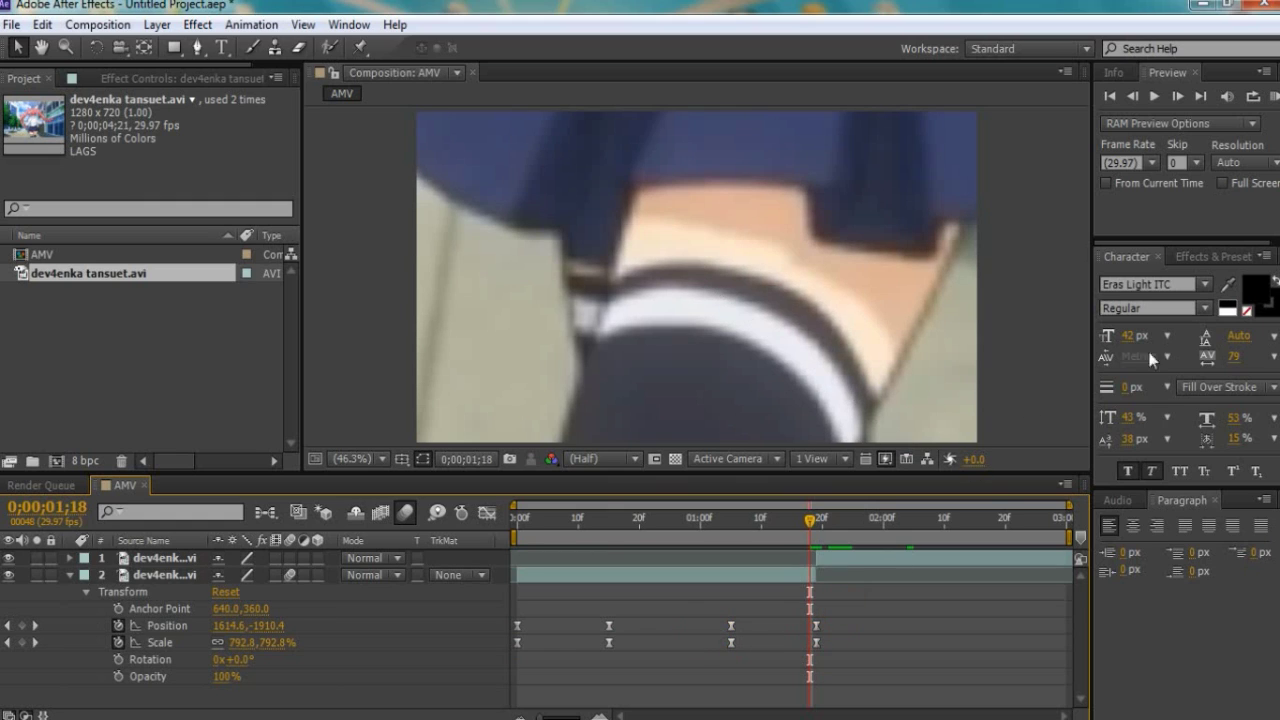
click(1274, 96)
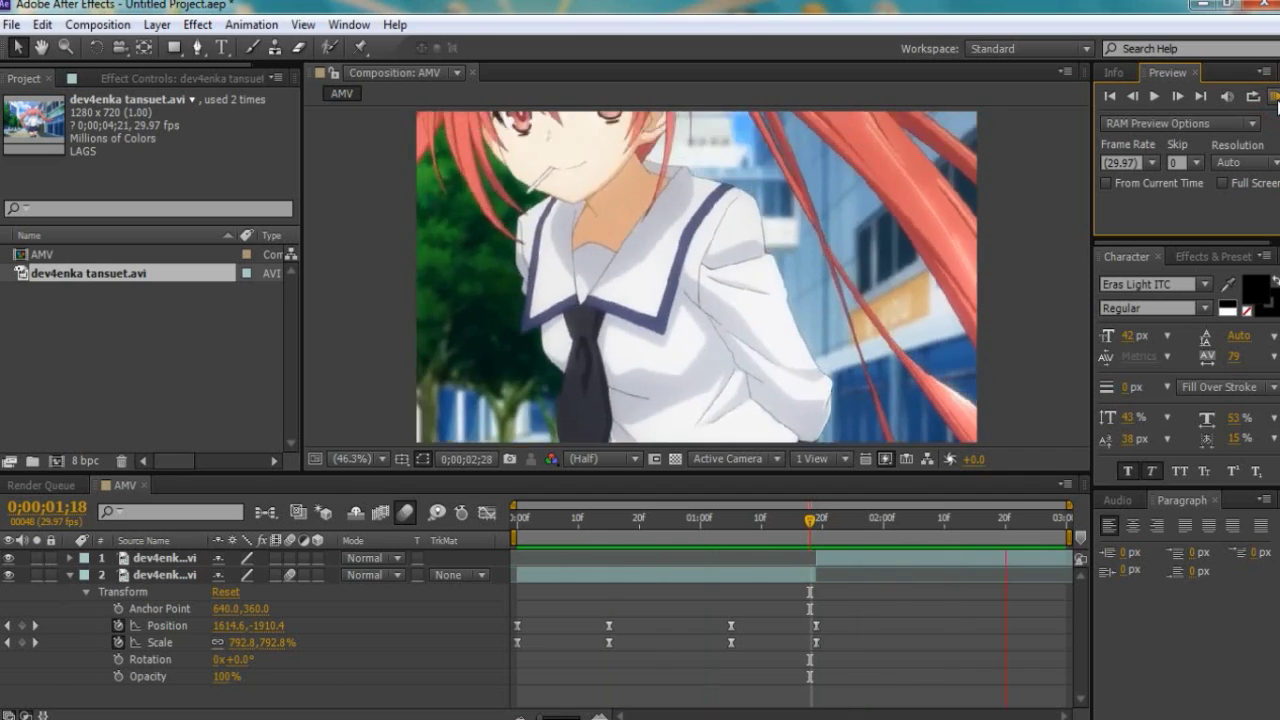
Stop the preview, inspect the cut around 0;00;01;17, and preview again
click(1276, 100)
drag(808, 522, 817, 522)
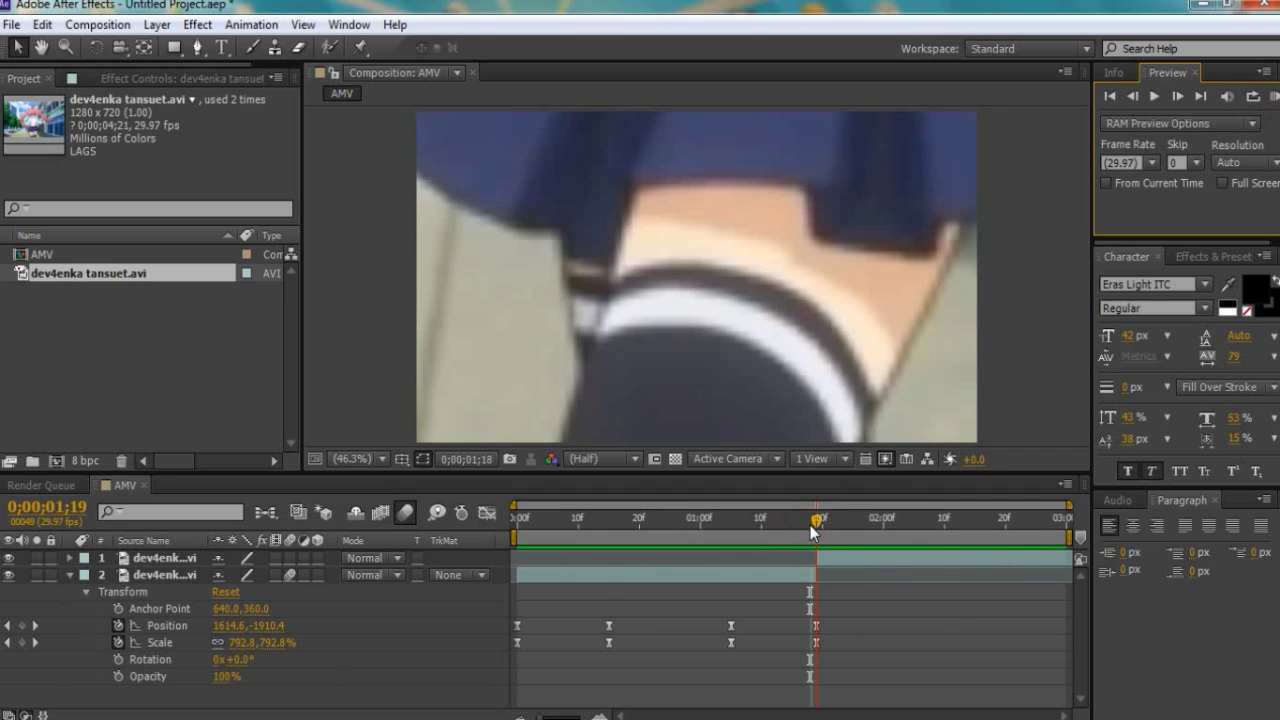
click(825, 558)
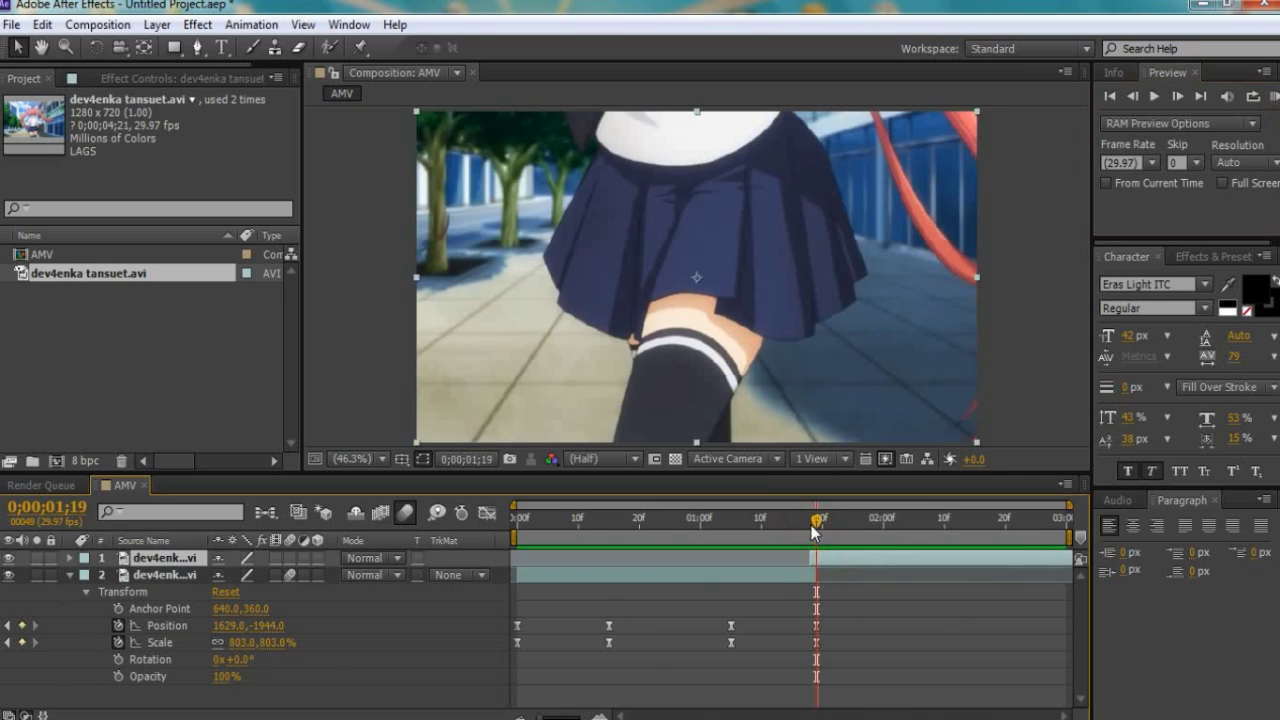
drag(813, 530, 804, 522)
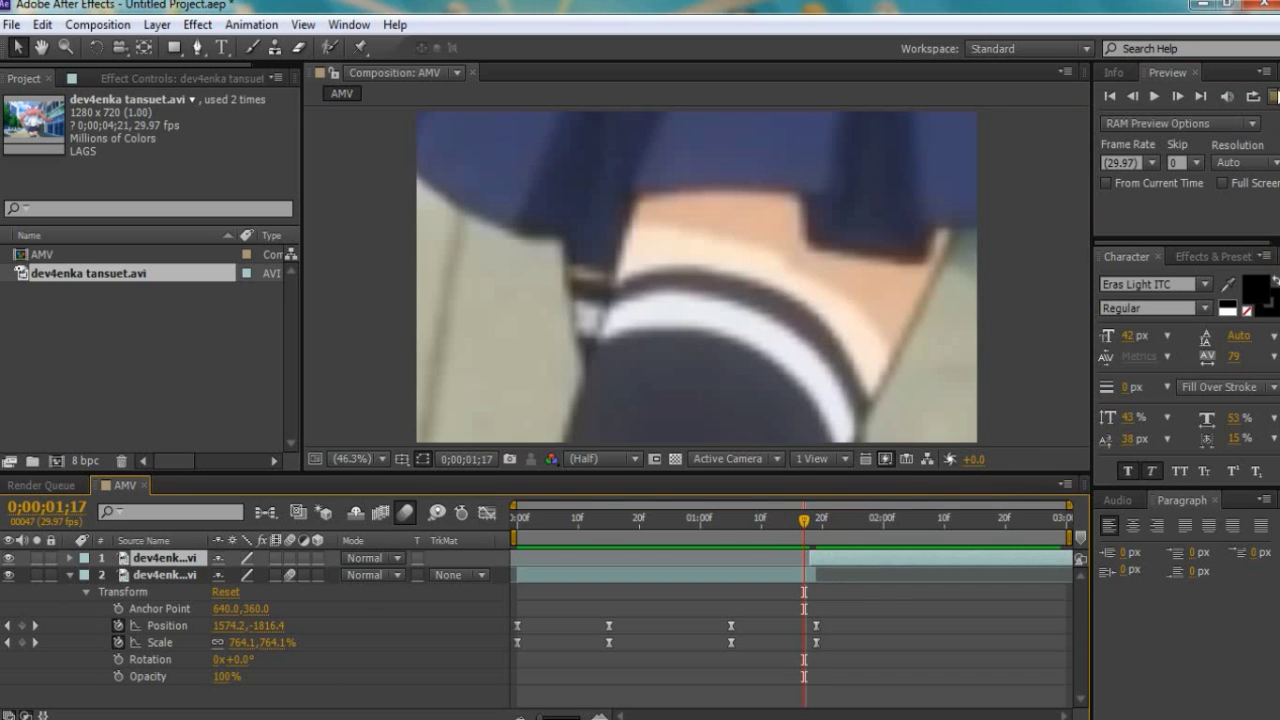
click(1273, 96)
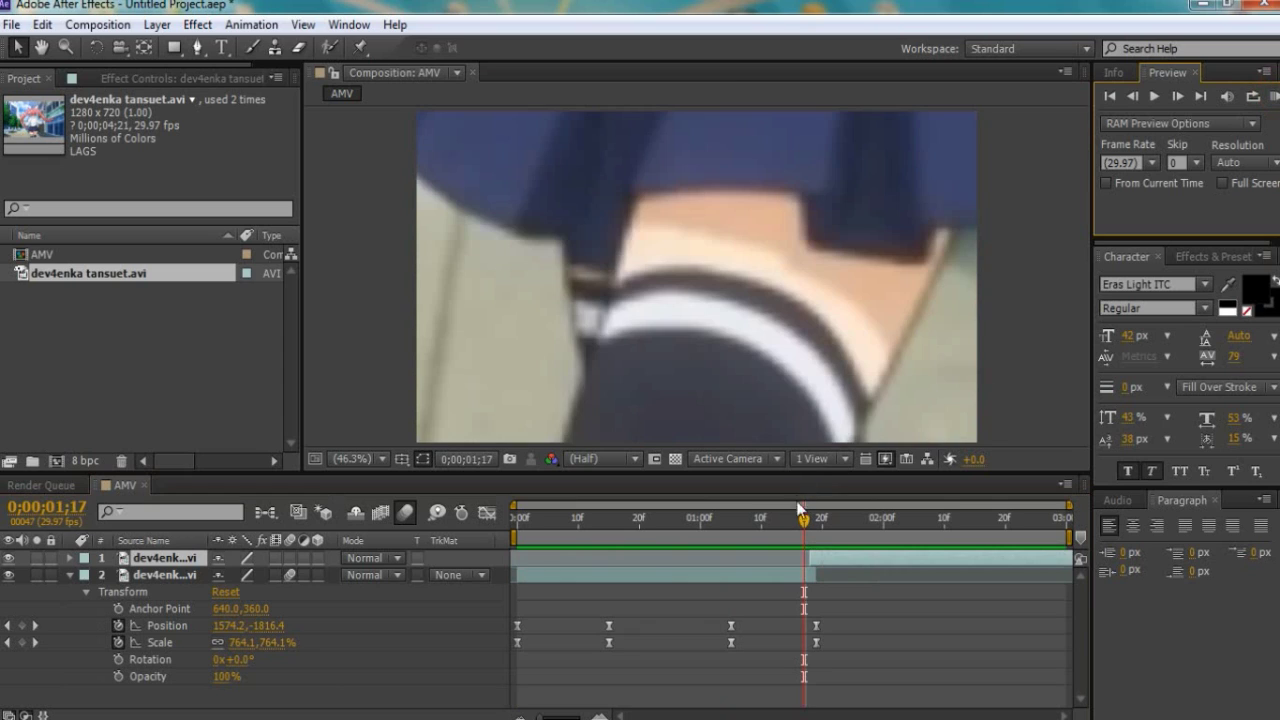
Lower the final Scale keyframe to 667% and preview the reduced zoom
mouse_move(804, 520)
mouse_down()
mouse_move(791, 522)
mouse_move(817, 524)
mouse_up()
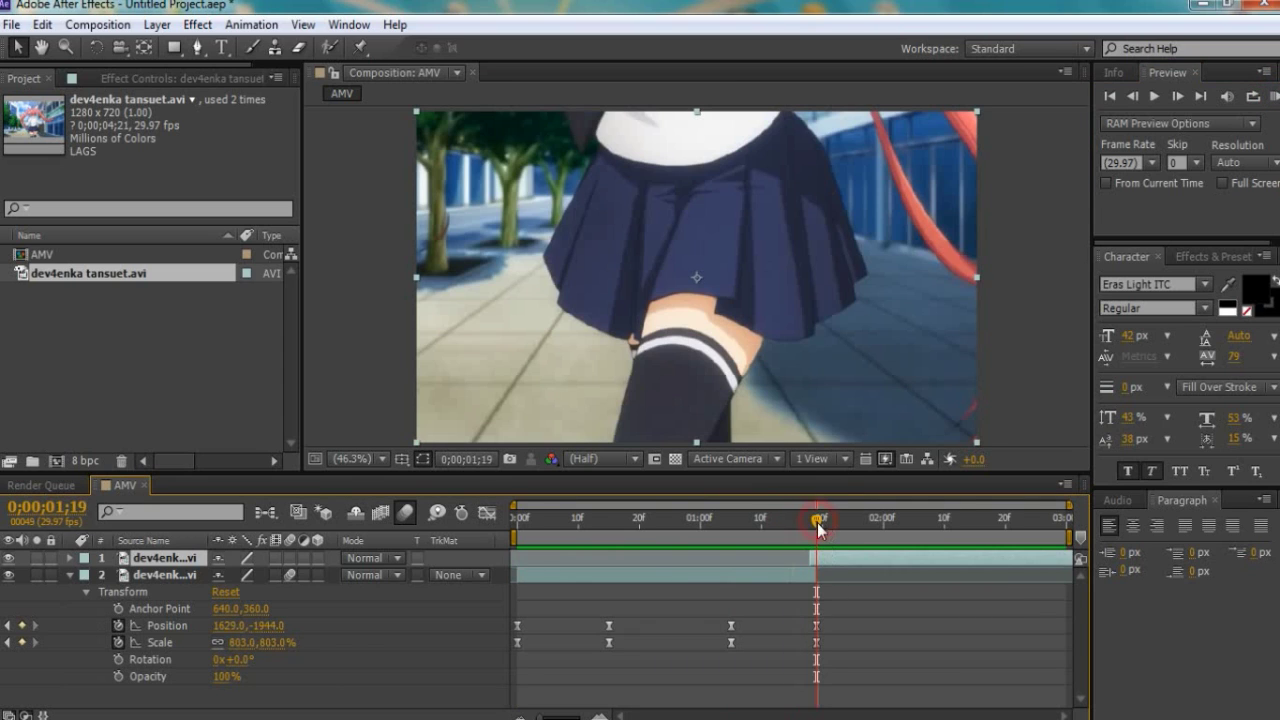
click(817, 642)
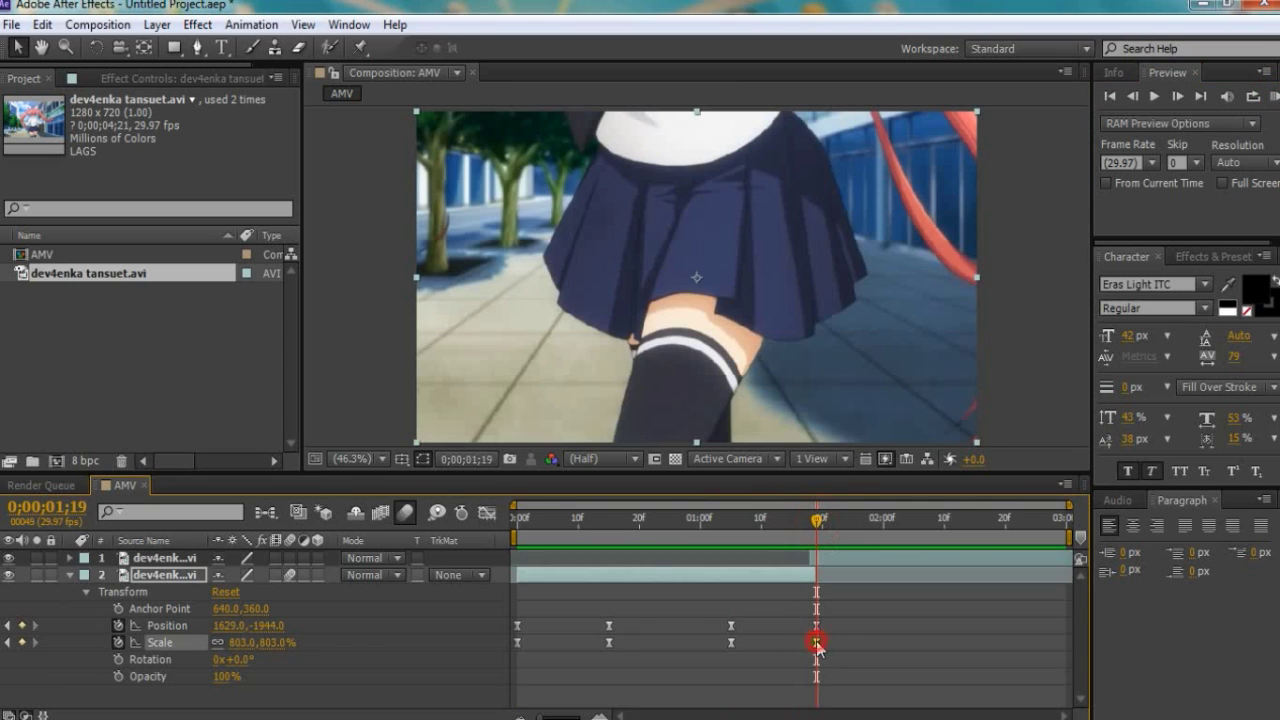
click(270, 643)
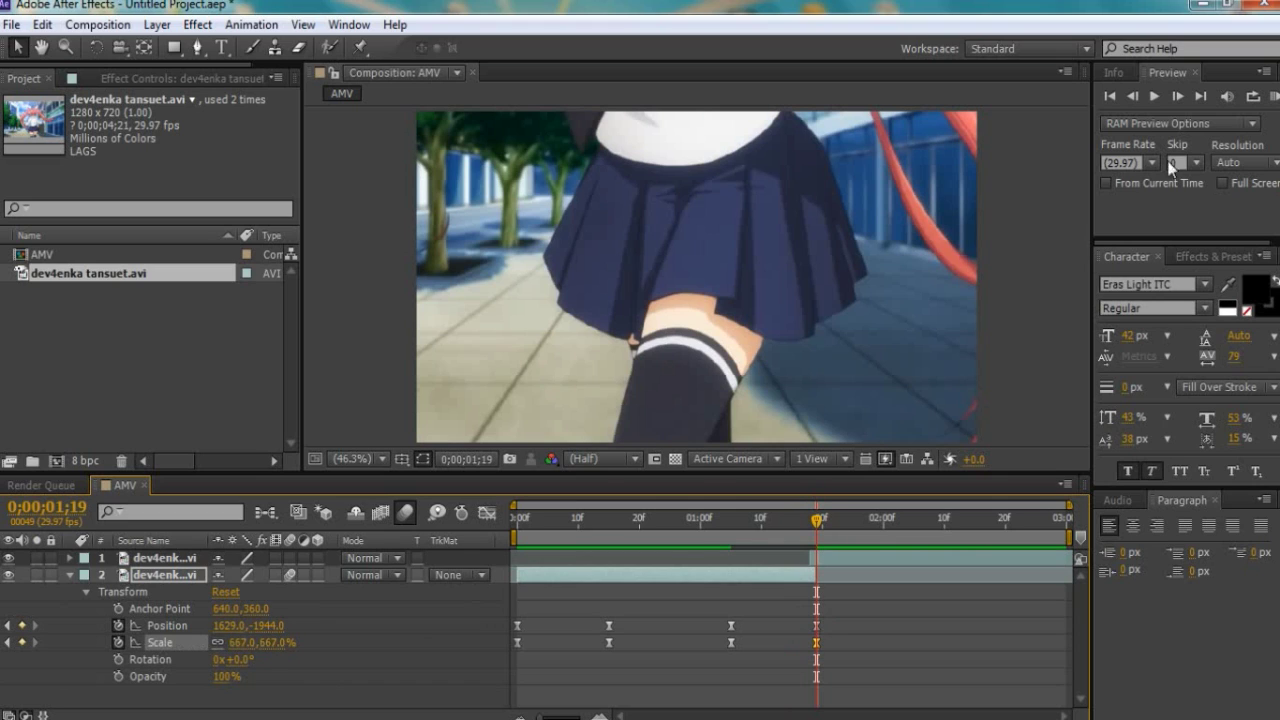
click(1273, 96)
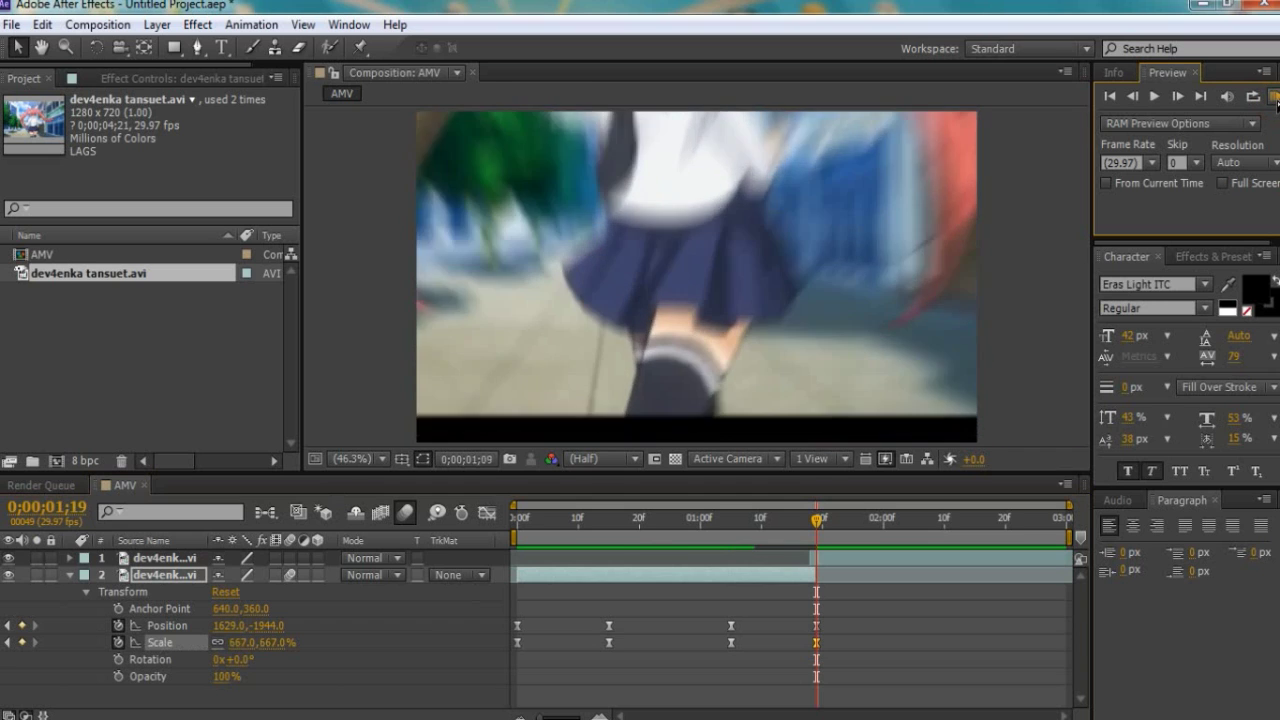
click(1274, 97)
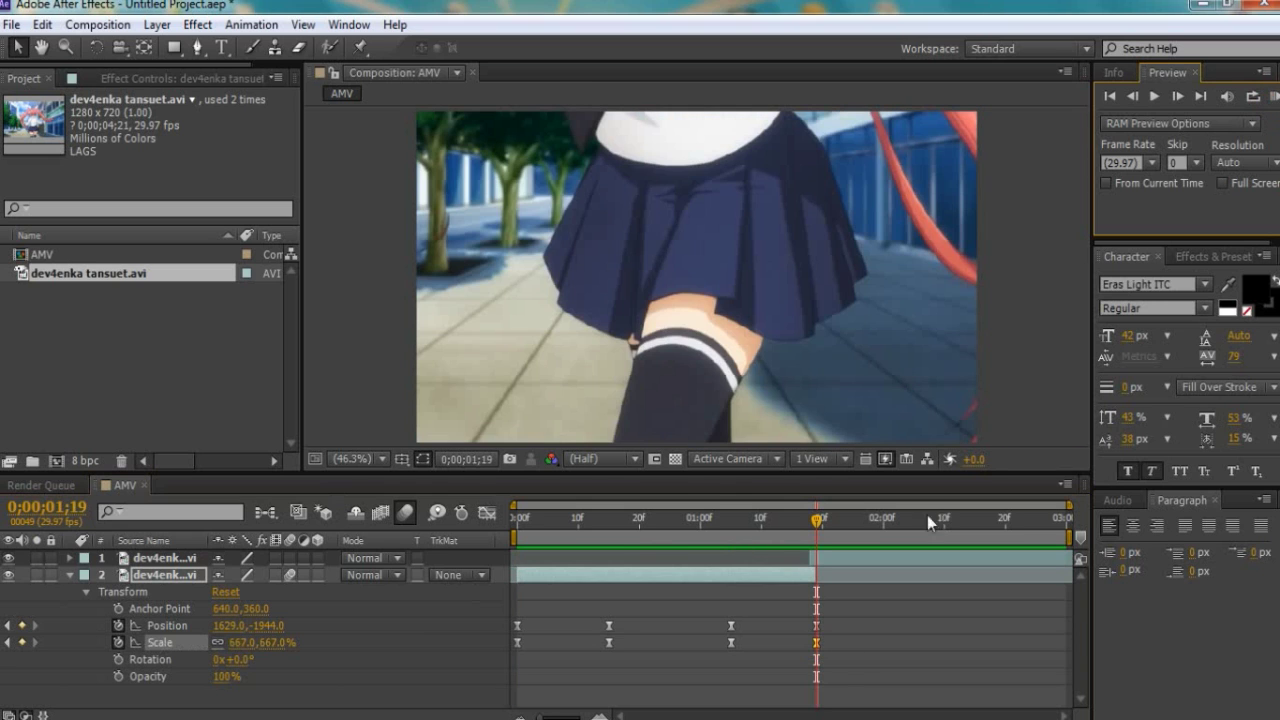
click(817, 625)
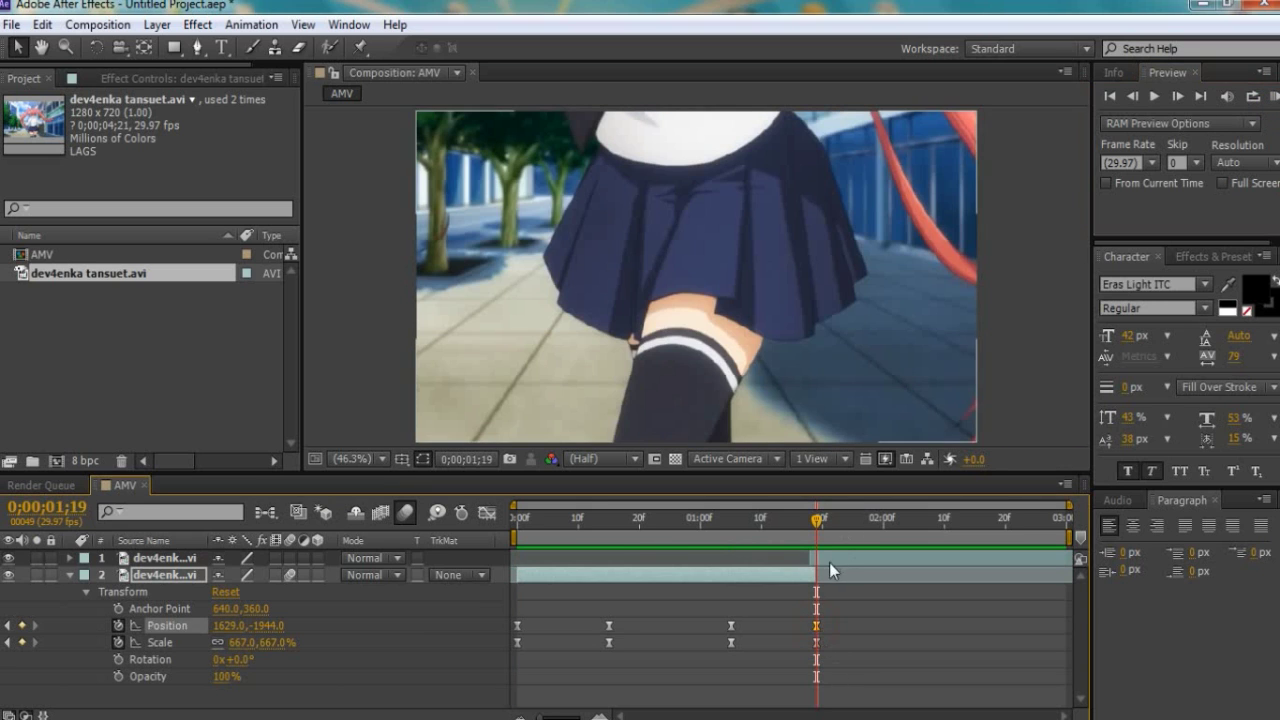
Move the final keyframes one frame earlier and set the final Position to 1426, -1331
click(817, 642)
drag(817, 642, 810, 642)
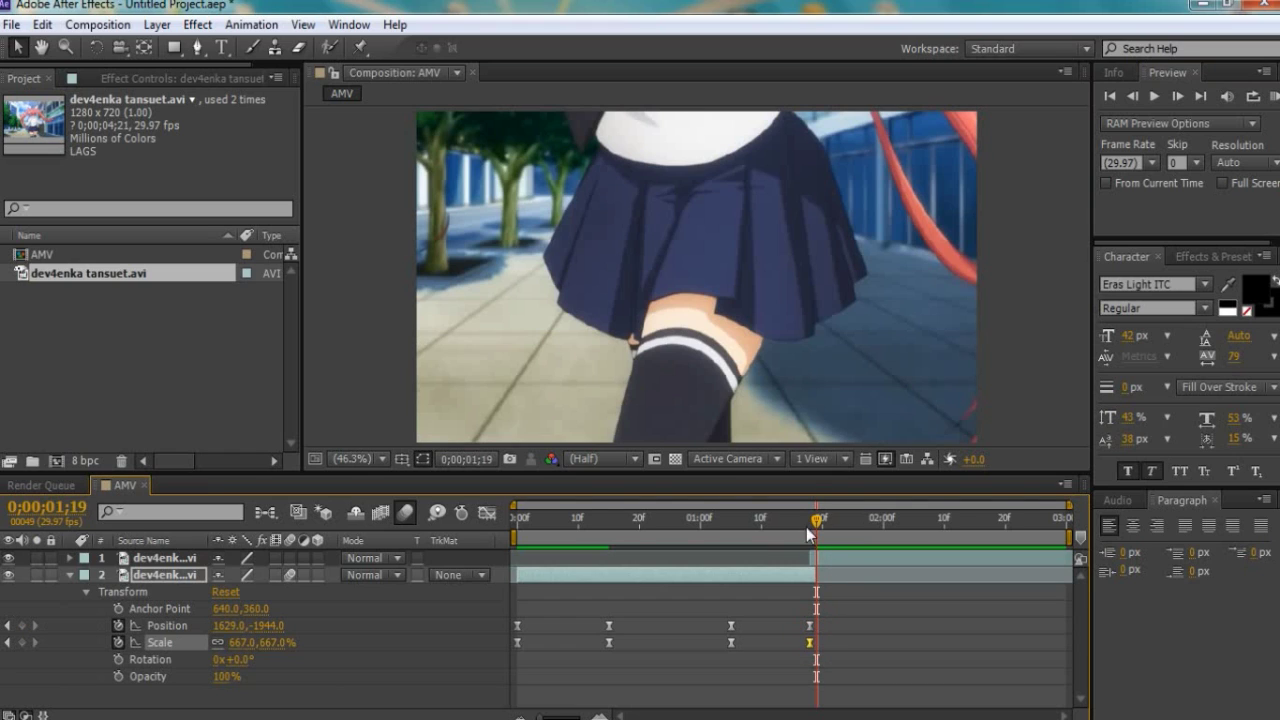
drag(817, 518, 804, 518)
drag(825, 562, 841, 558)
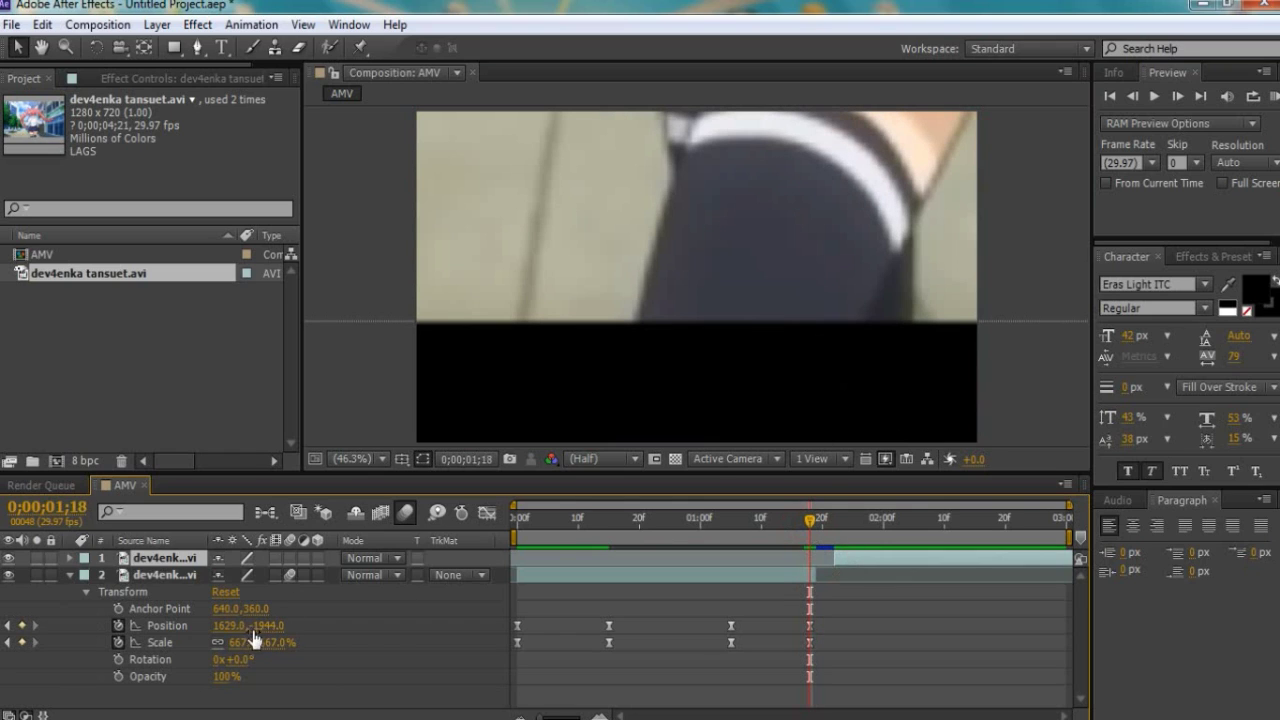
drag(276, 631, 446, 626)
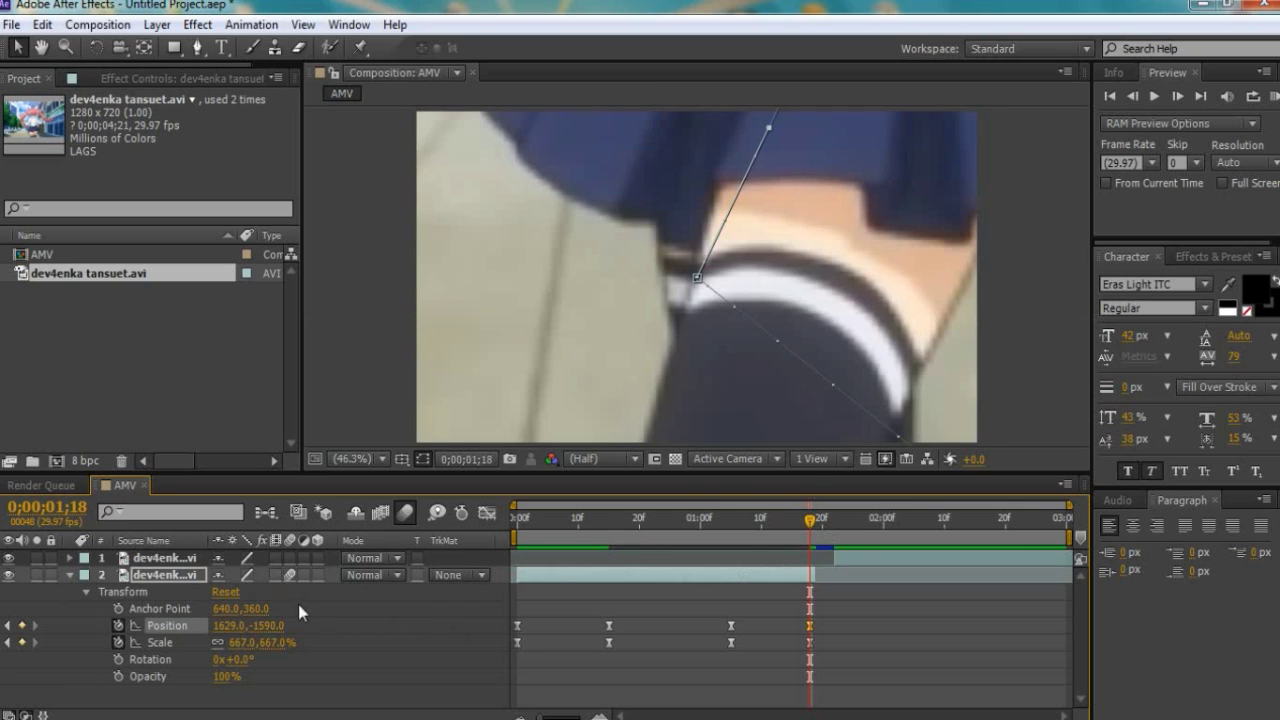
mouse_move(230, 625)
mouse_down()
mouse_move(198, 637)
mouse_move(266, 628)
mouse_move(176, 630)
mouse_up()
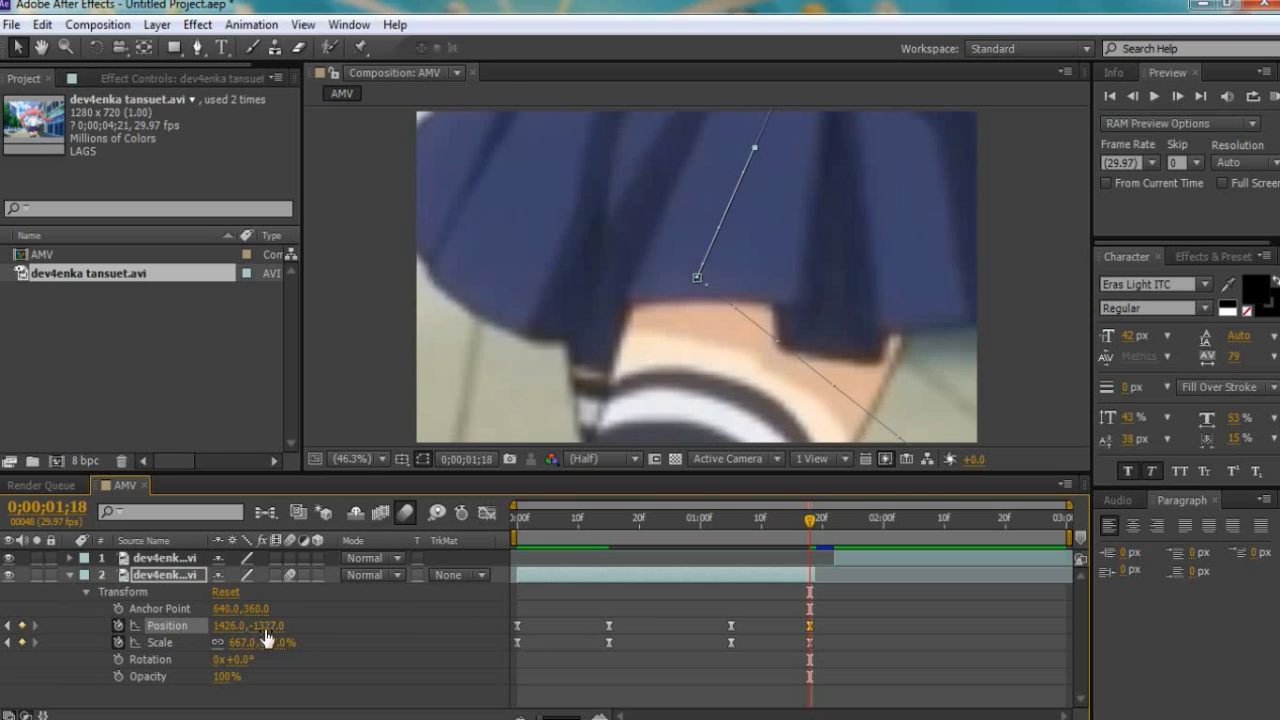
mouse_move(276, 626)
mouse_down()
mouse_move(270, 638)
mouse_move(230, 630)
mouse_up()
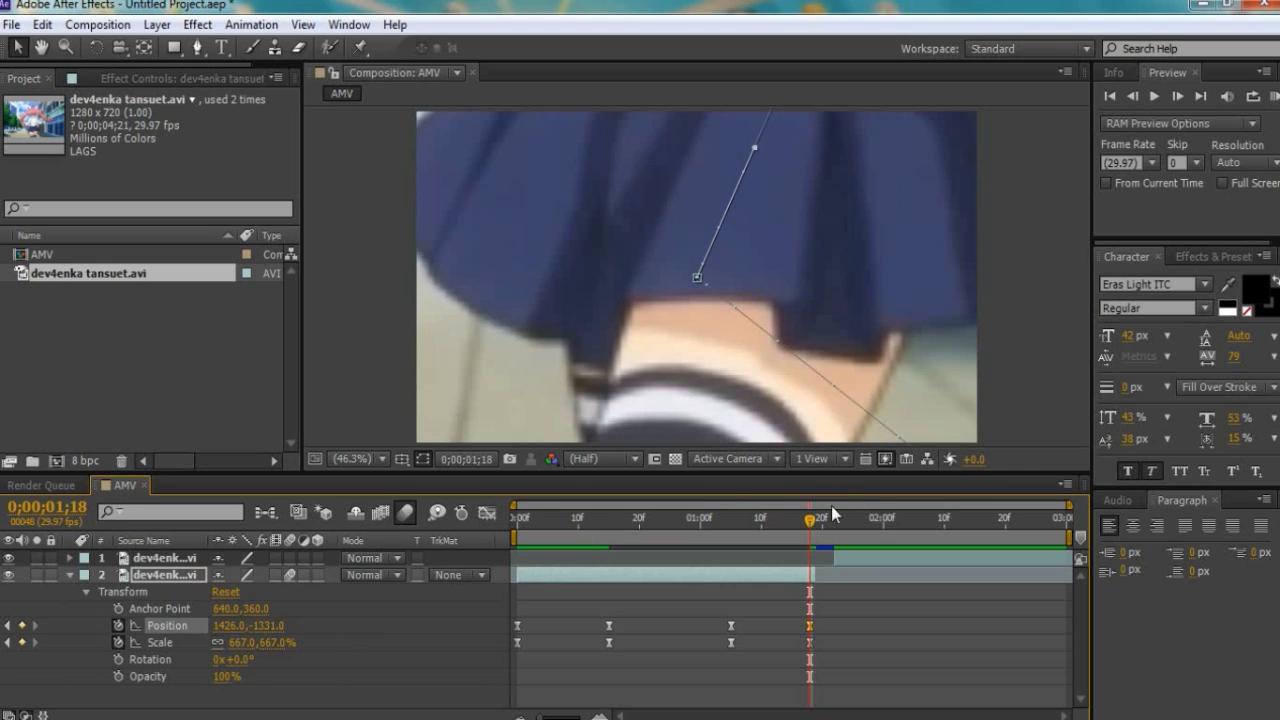
Trim the first clip to start at the current frame, preview, then collapse layer 2
click(837, 560)
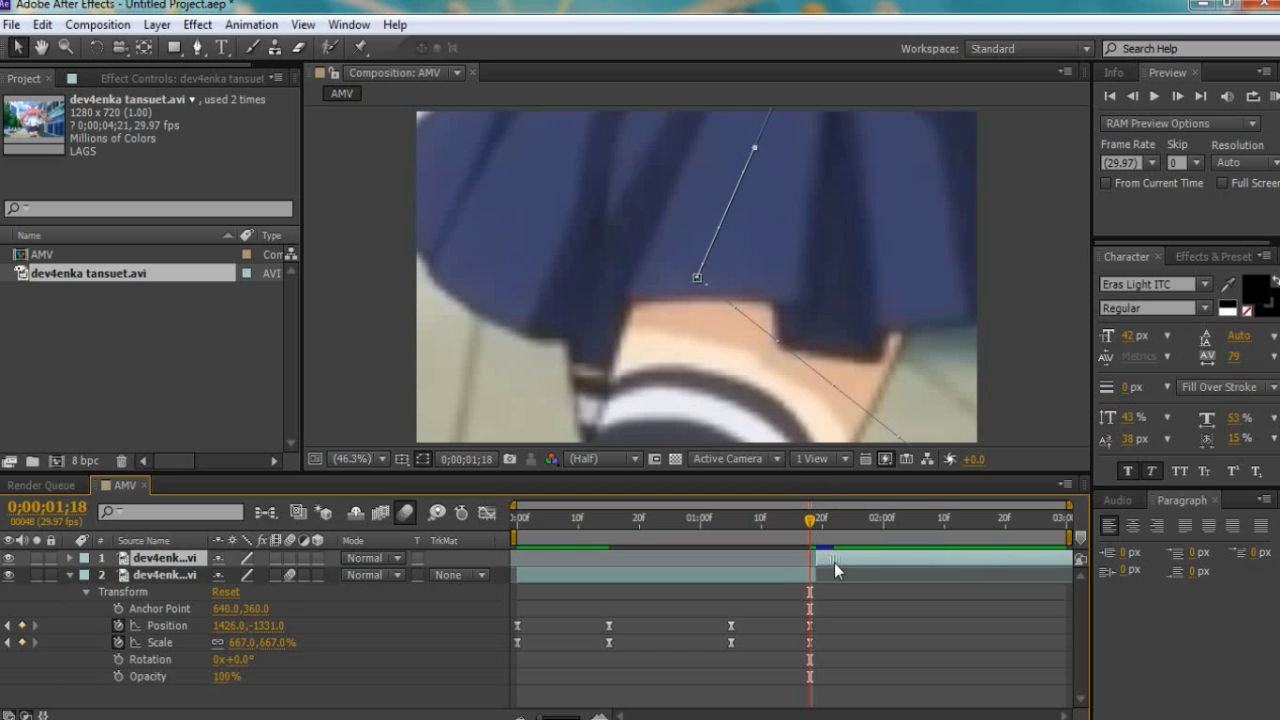
drag(834, 562, 825, 563)
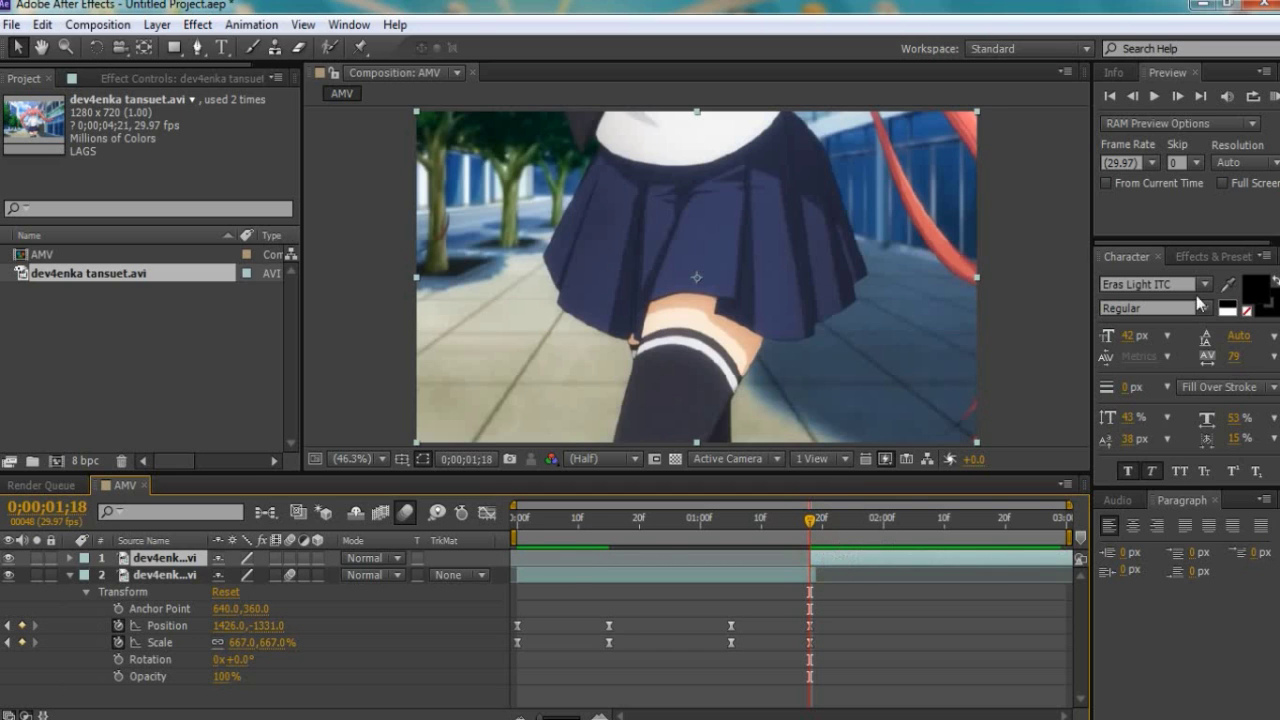
click(1274, 97)
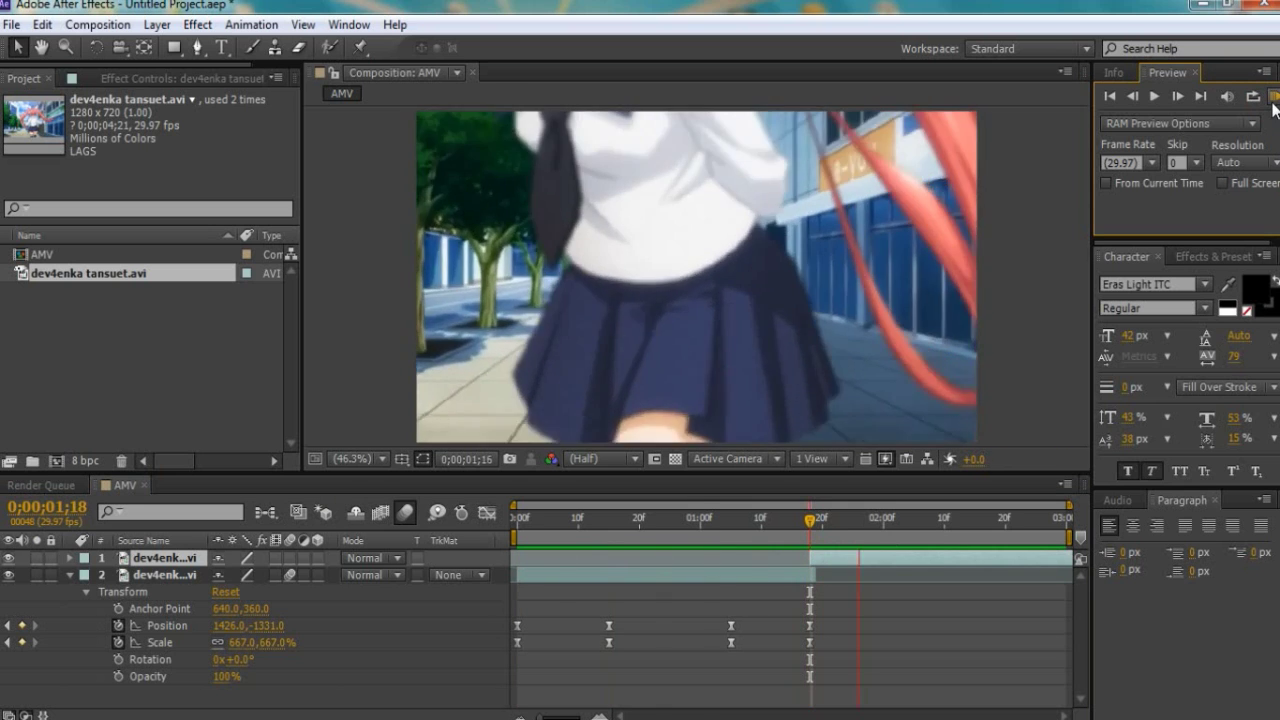
click(1274, 104)
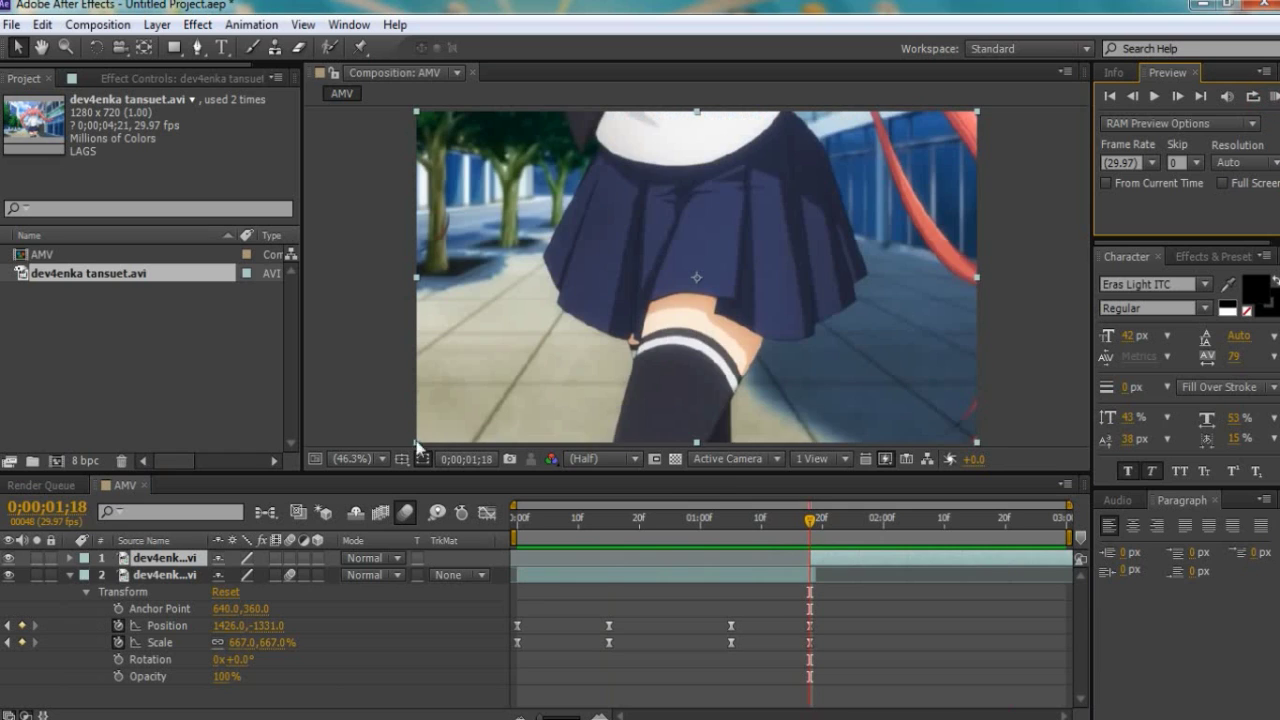
click(86, 592)
click(69, 575)
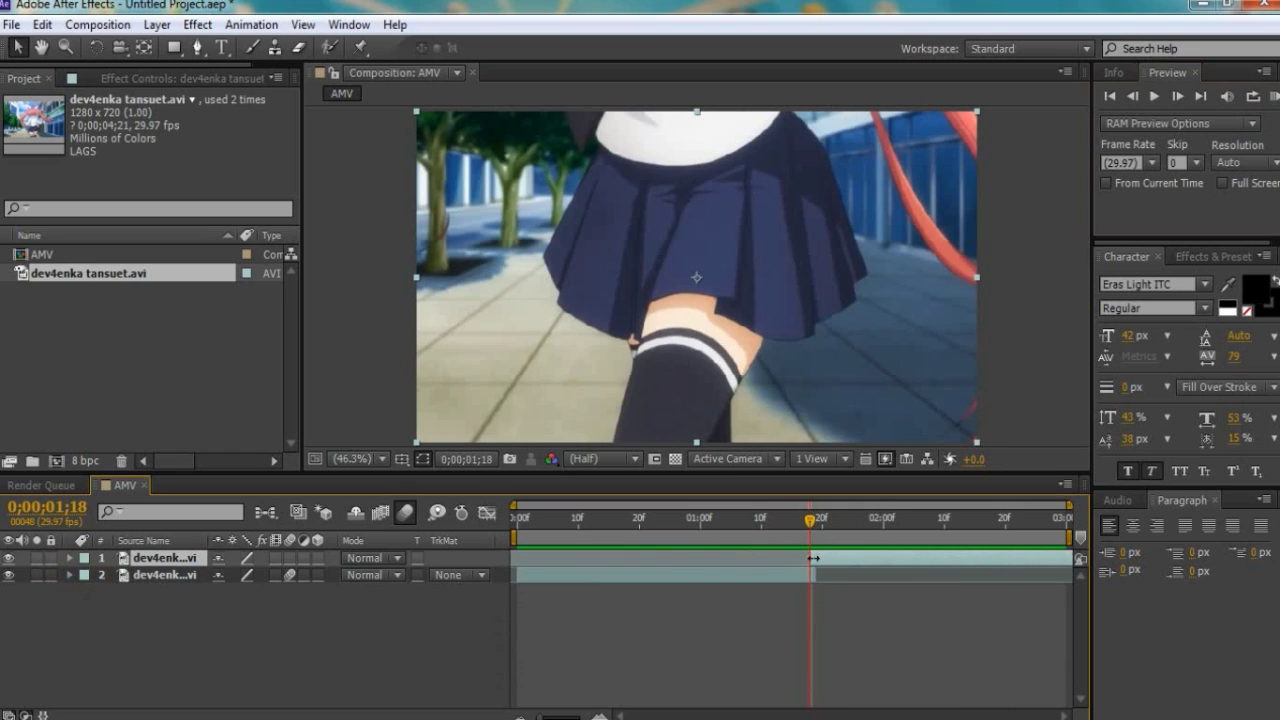
Search the effects for 'wave' and apply Wave Warp to layer 1 at default settings
click(197, 24)
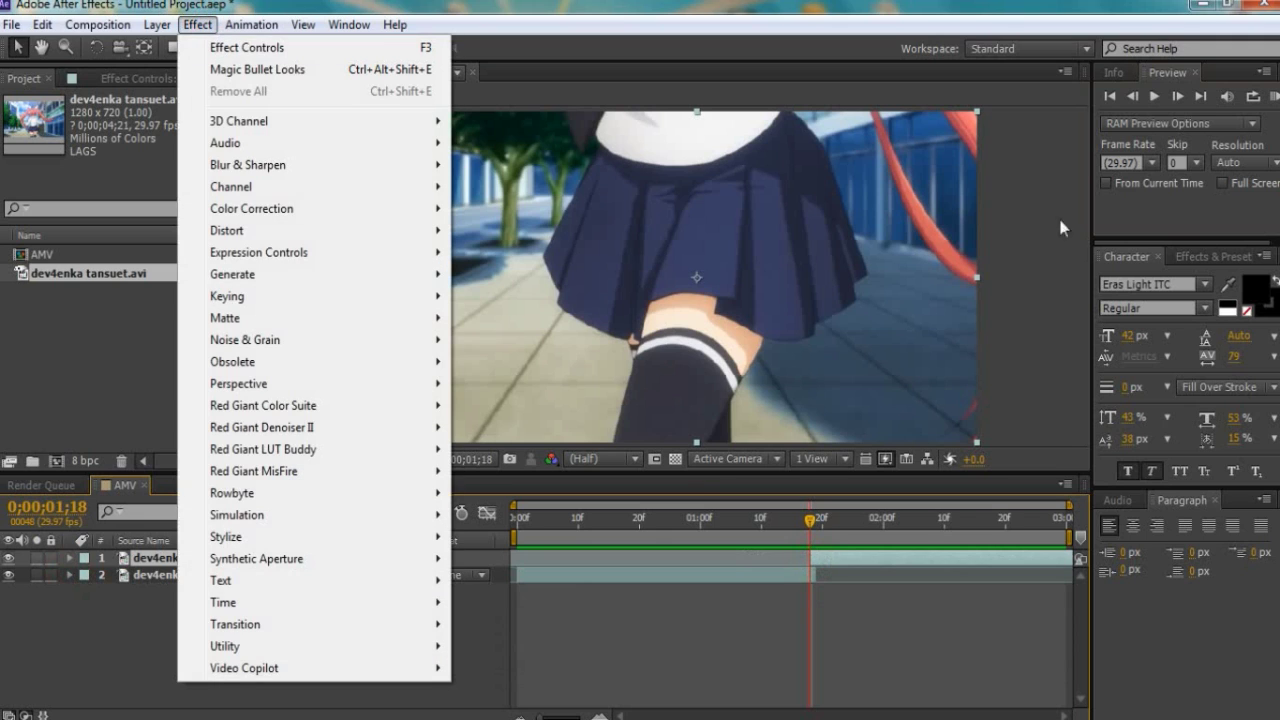
click(1201, 256)
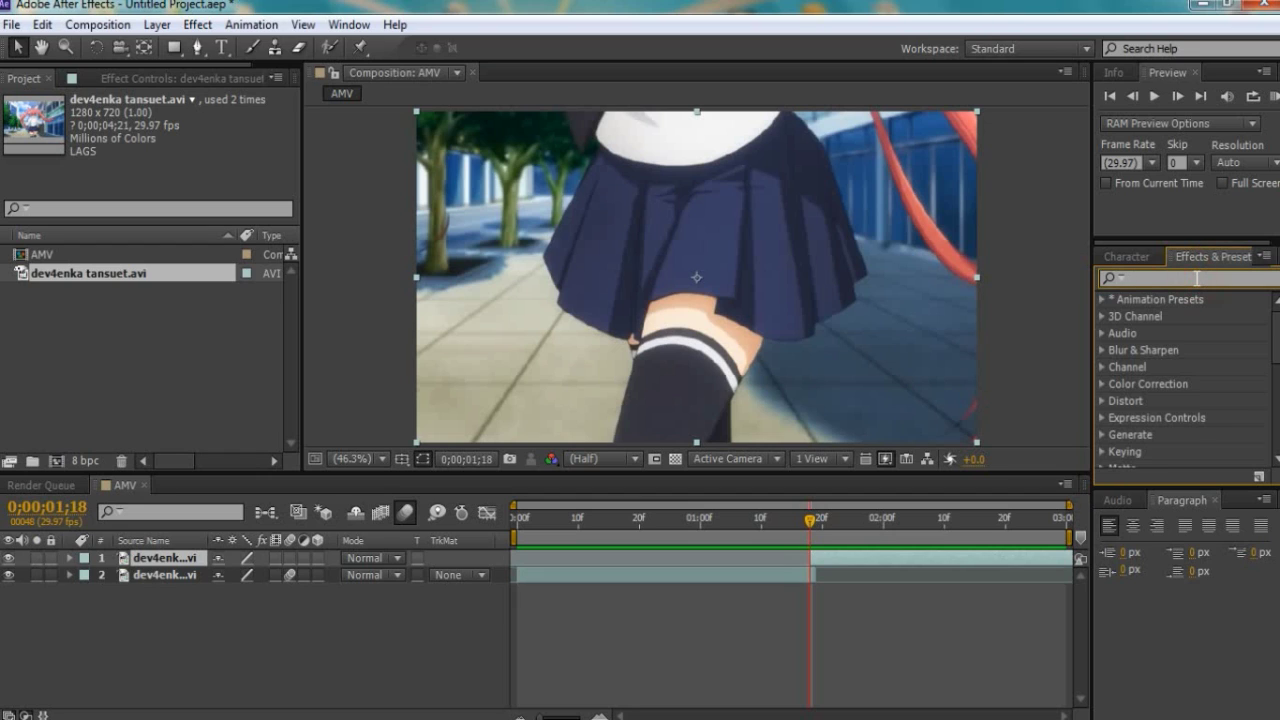
text(wave)
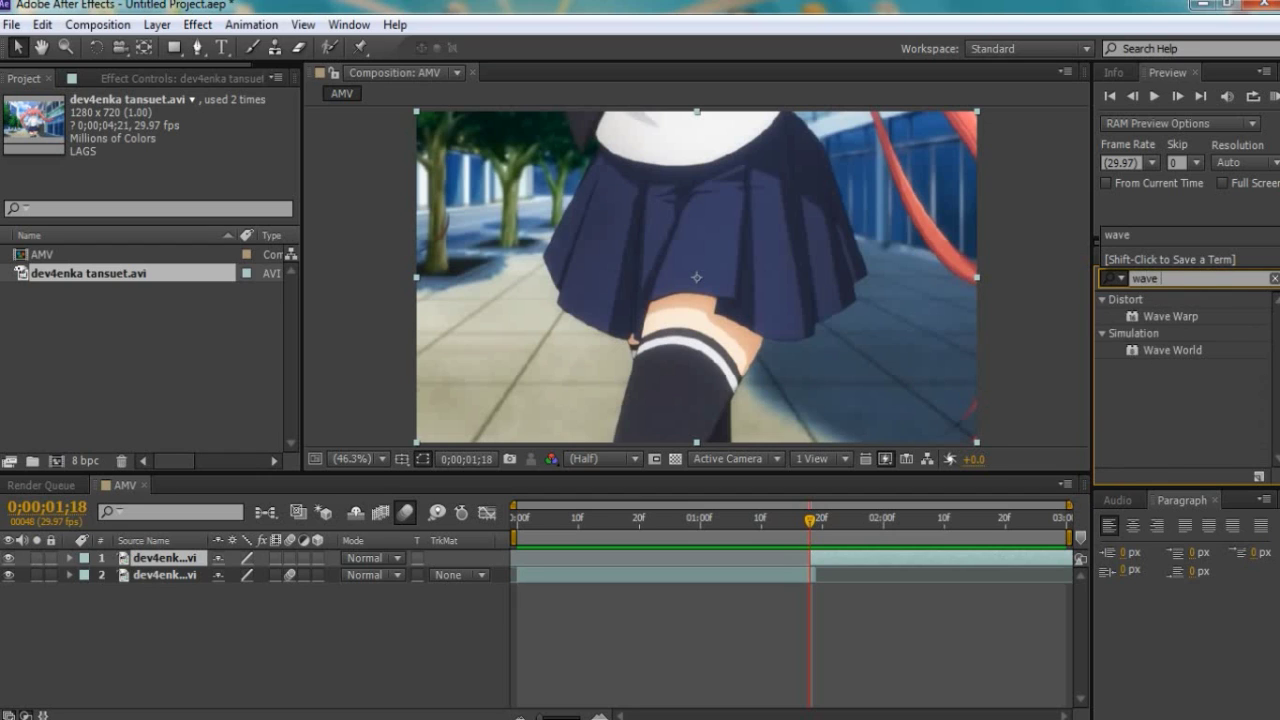
drag(1190, 314, 862, 570)
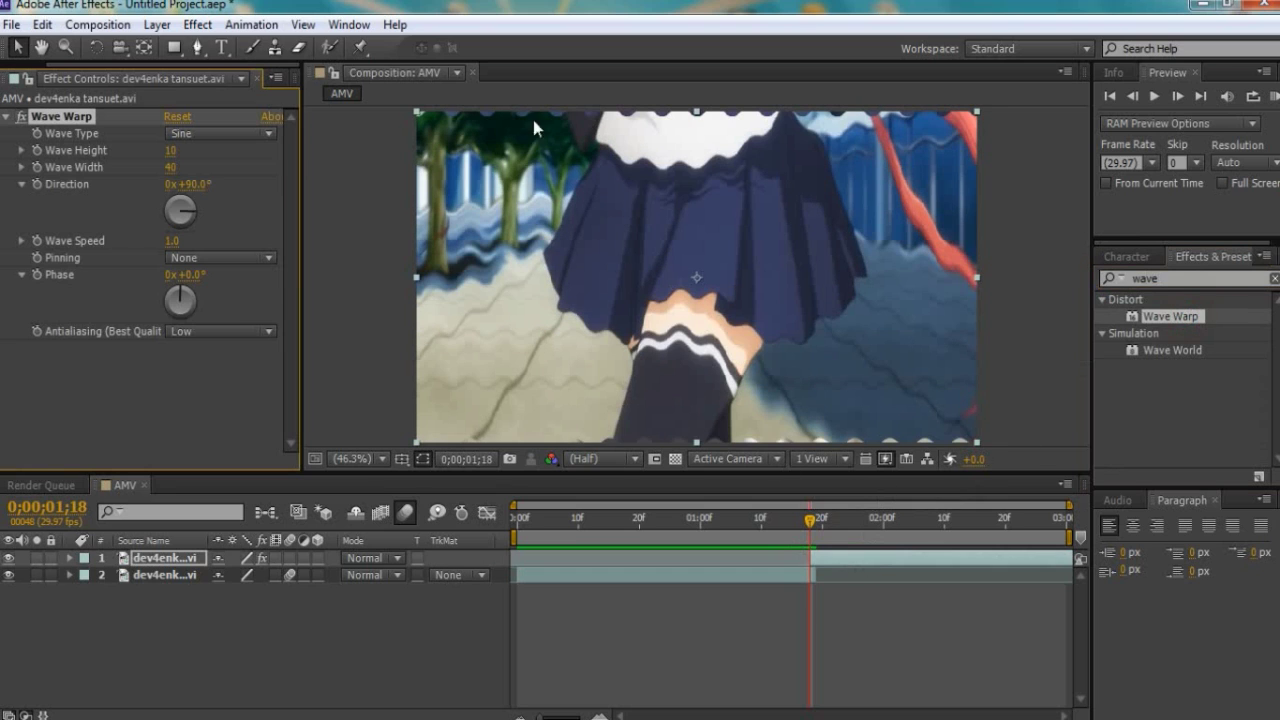
Set Wave Warp to Smooth Noise, Wave Height 50, All Edges pinning and 182° direction
click(220, 133)
click(235, 331)
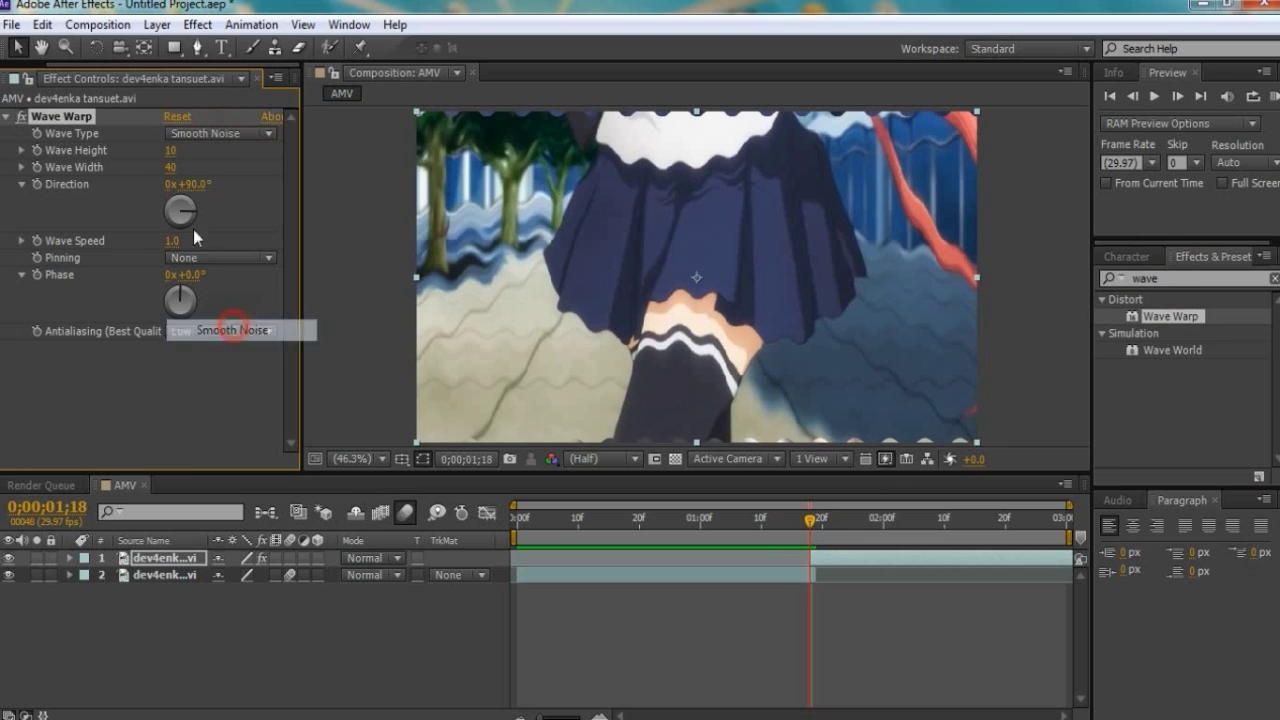
drag(174, 152, 474, 160)
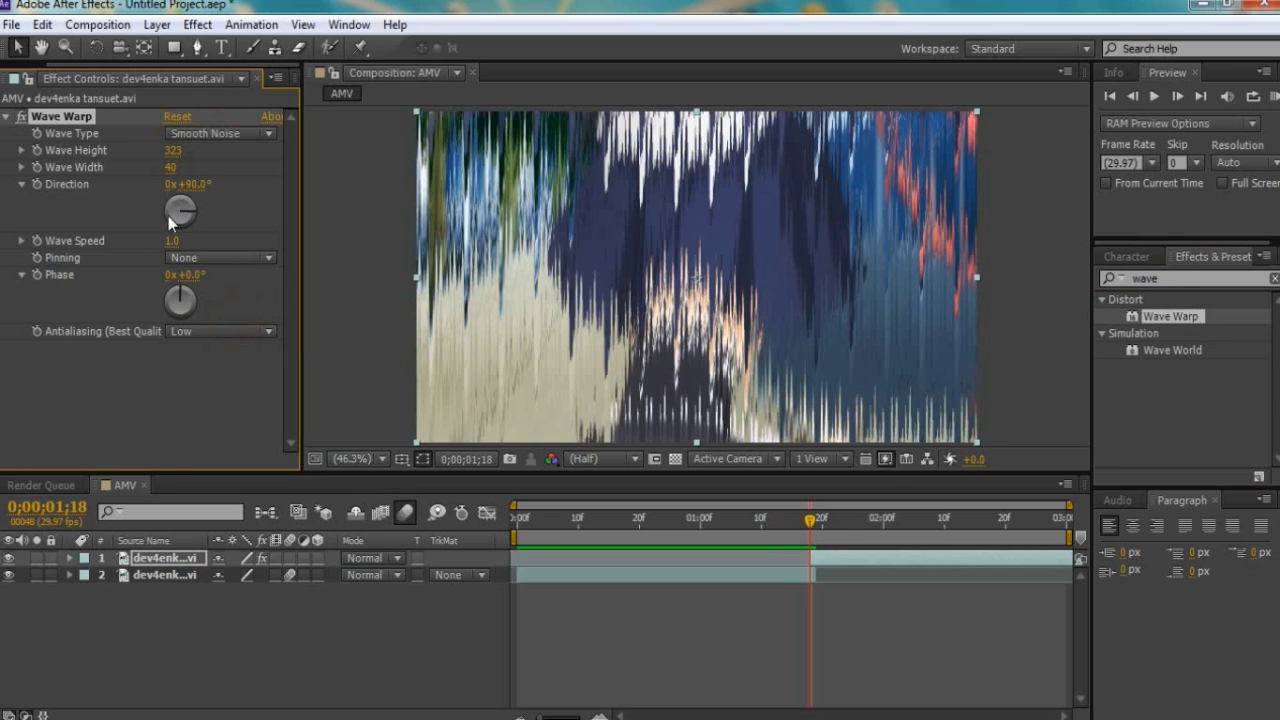
click(173, 150)
text(112)
key(Return)
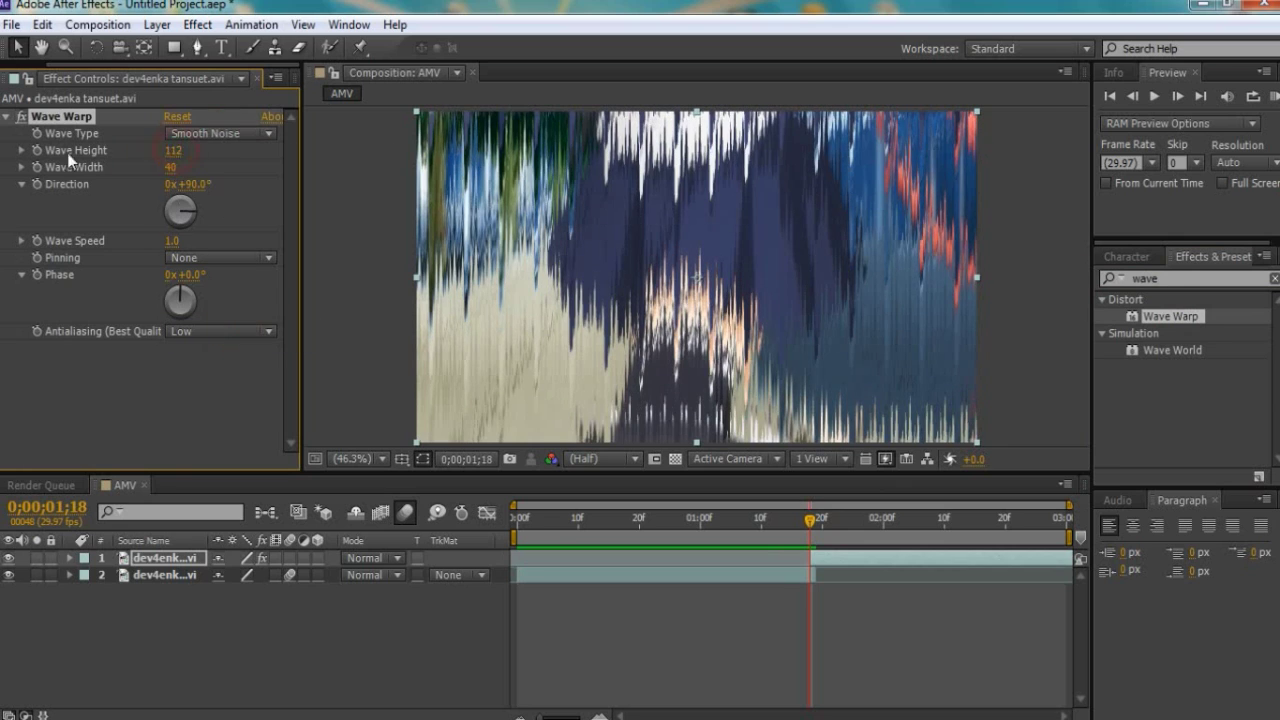
drag(173, 150, 113, 149)
click(215, 257)
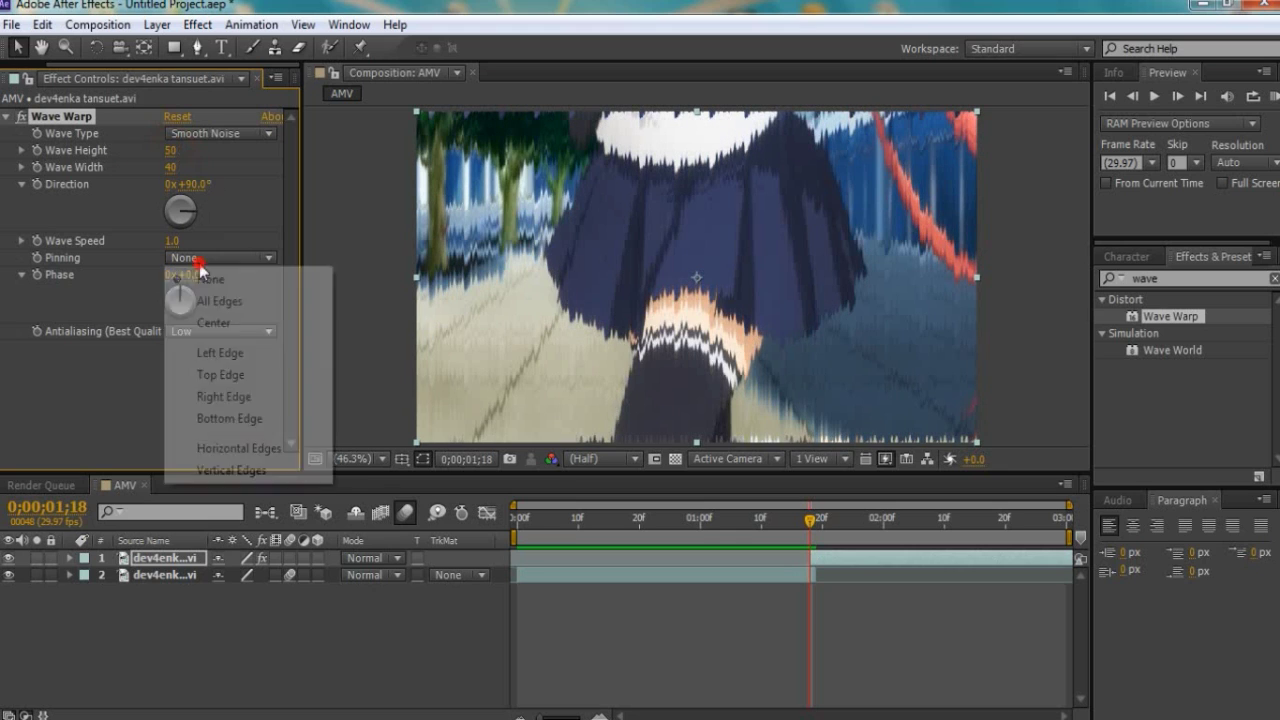
click(212, 300)
click(180, 218)
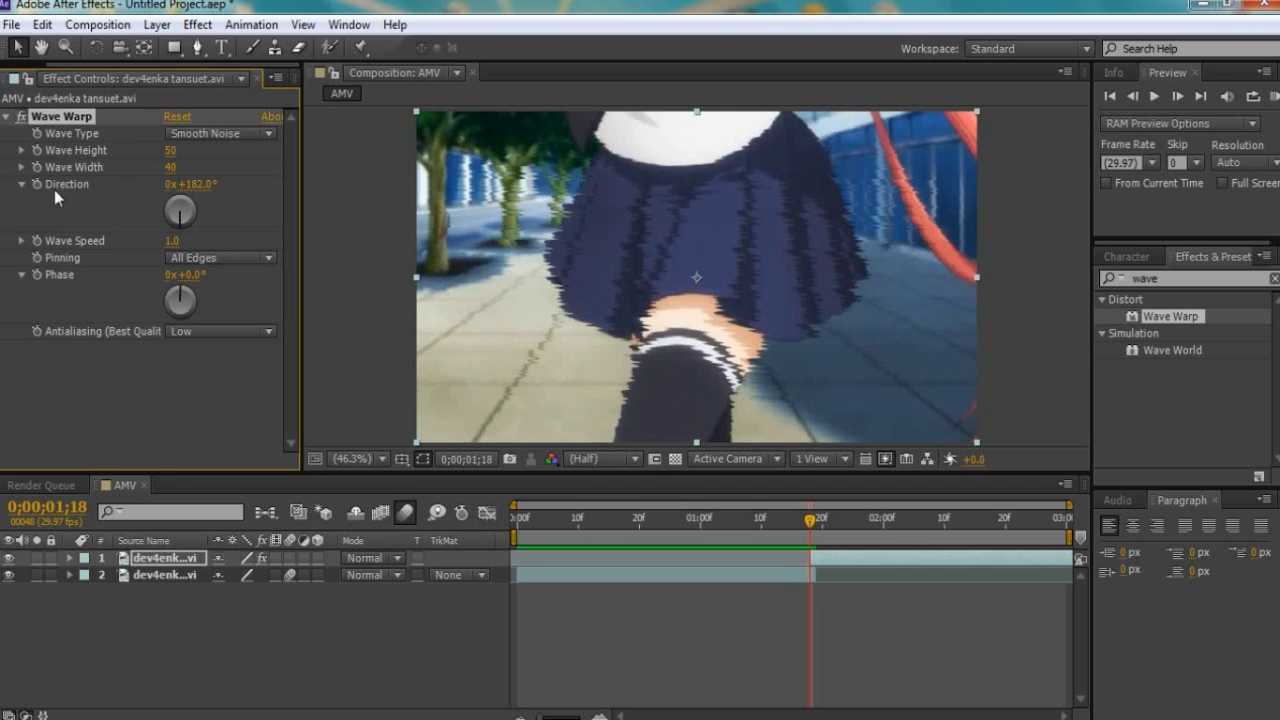
Keyframe Wave Height from 50 down to 0 at 0;00;02;11, then preview the ripple
click(36, 150)
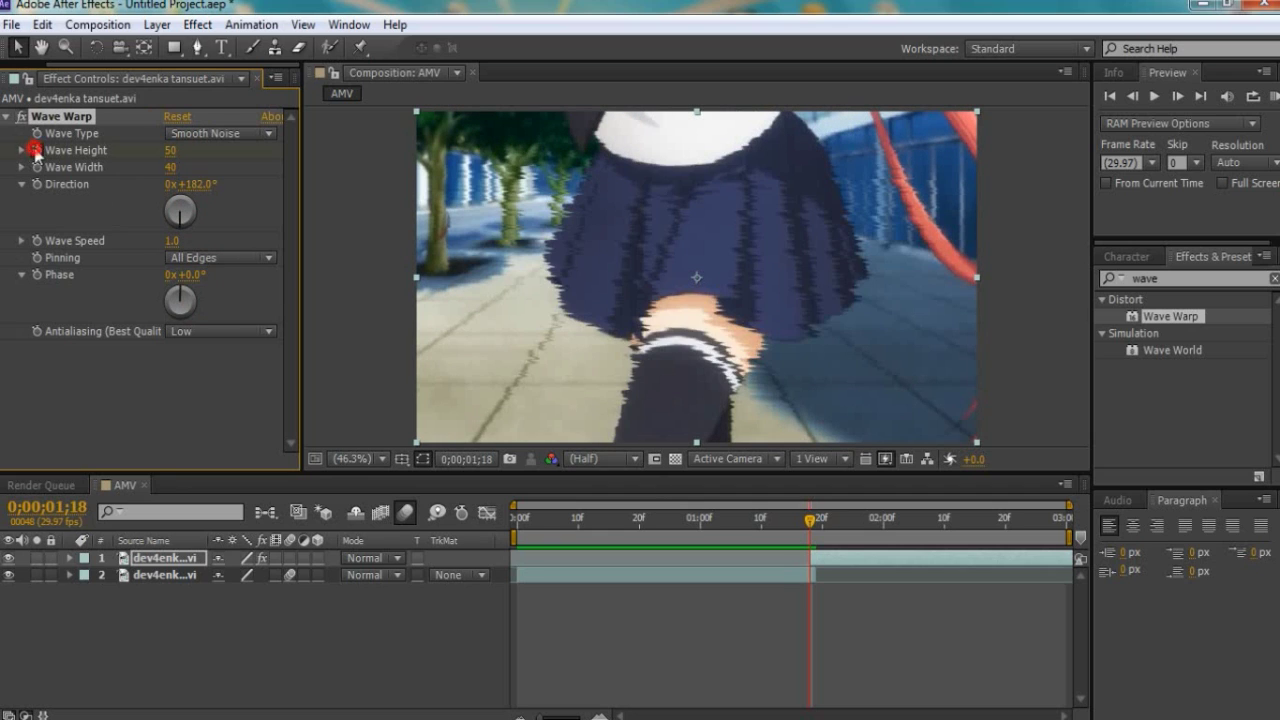
click(947, 521)
click(171, 151)
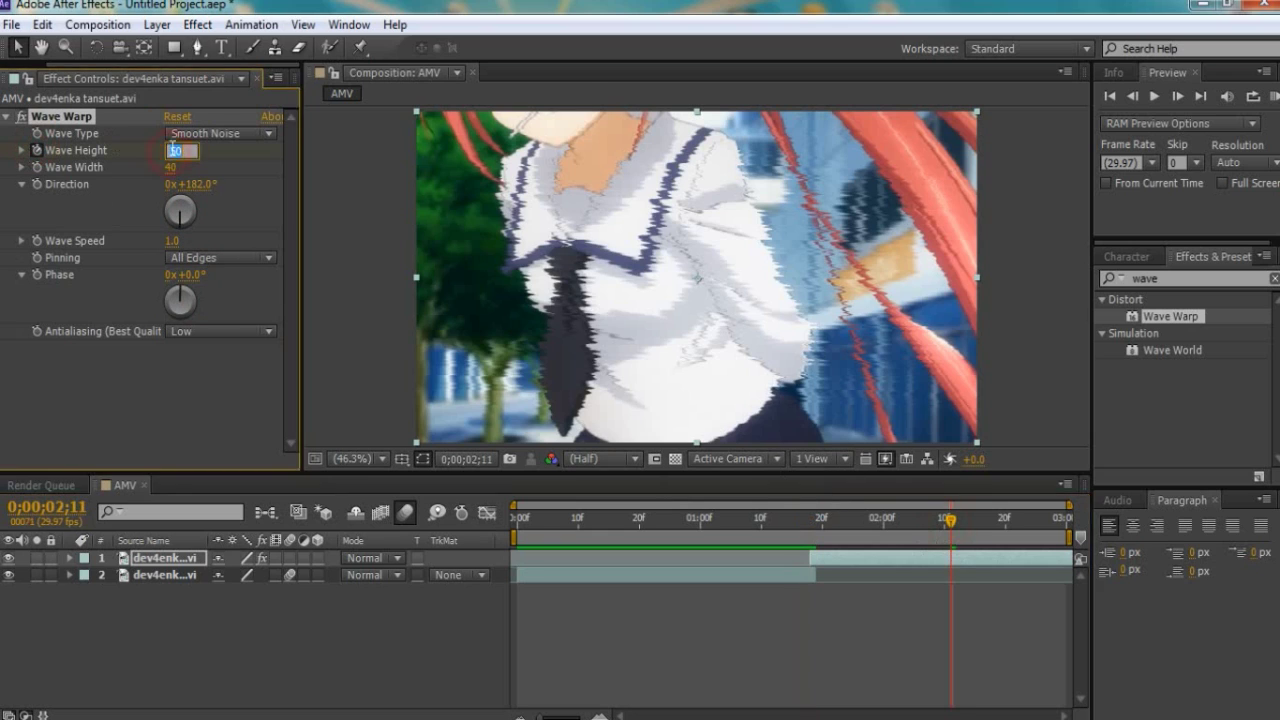
text(0)
key(Return)
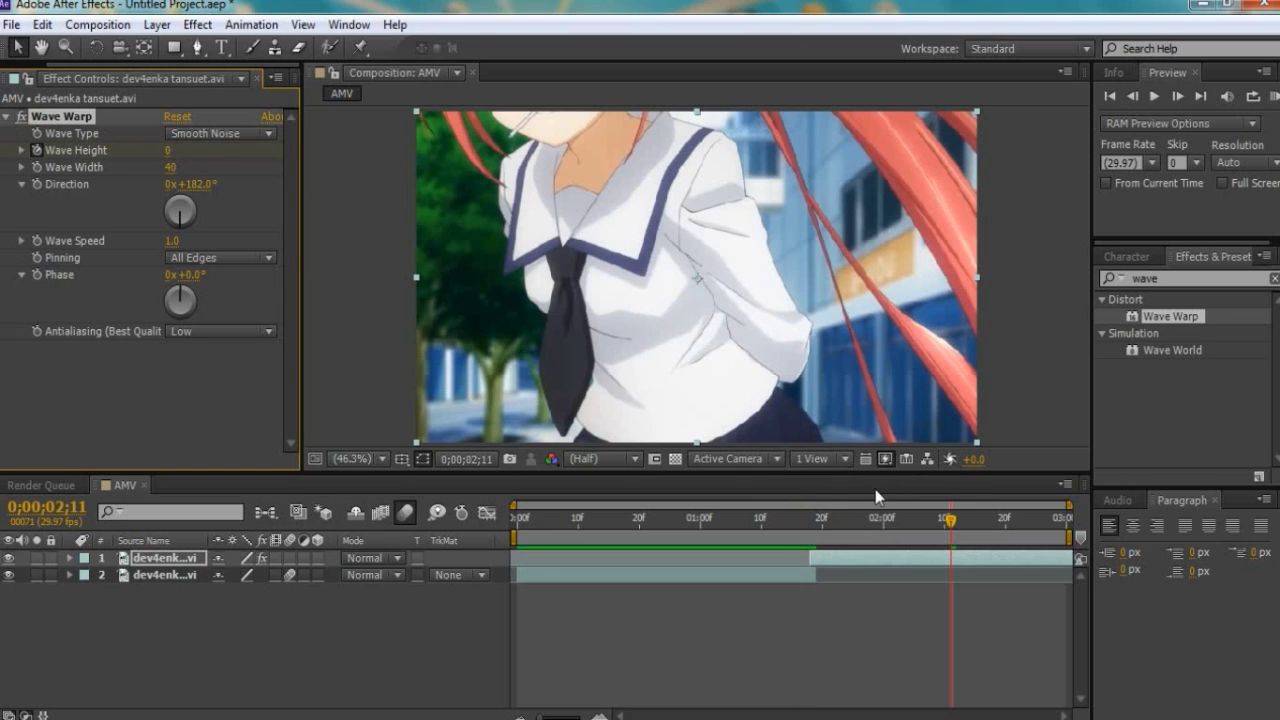
click(813, 522)
click(1274, 96)
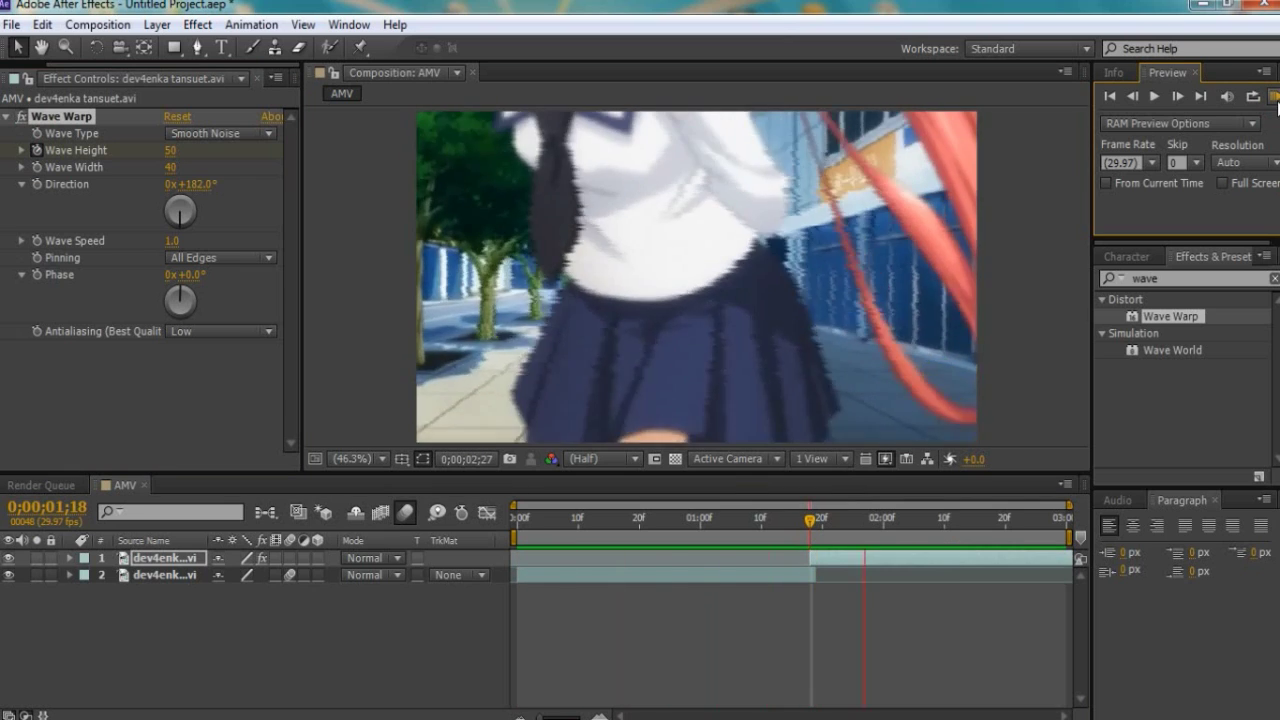
click(378, 222)
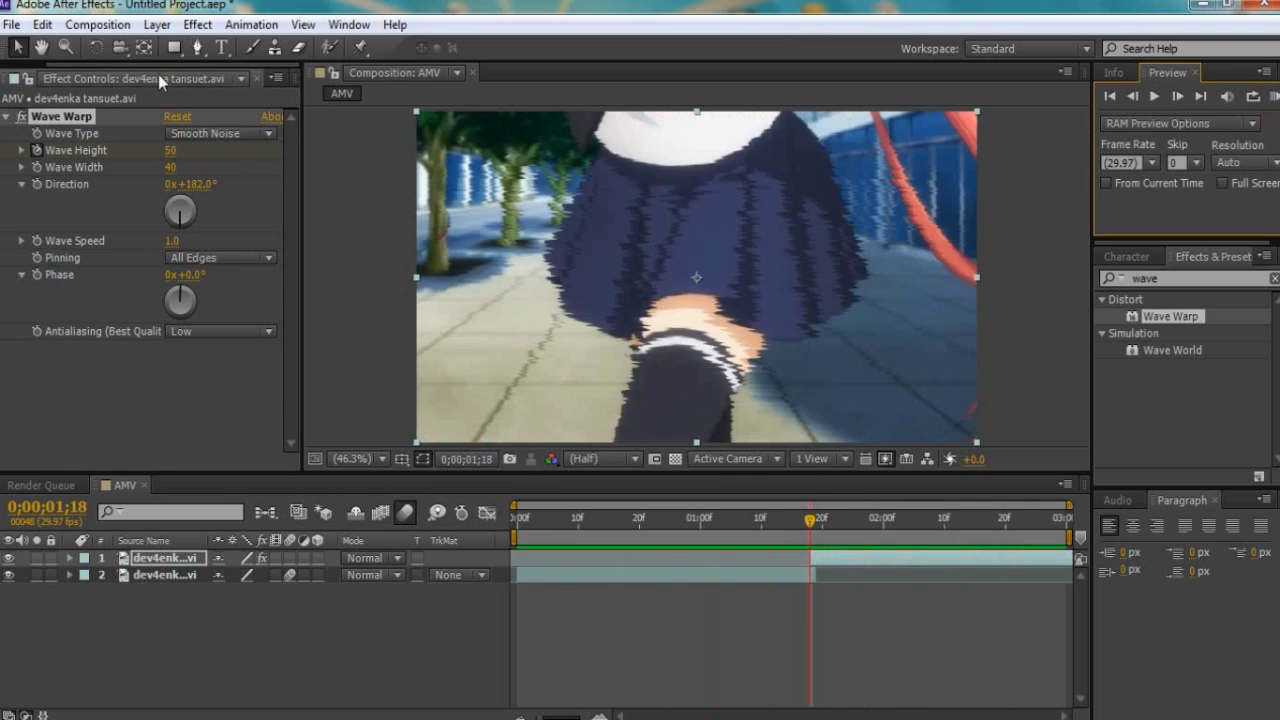
click(6, 116)
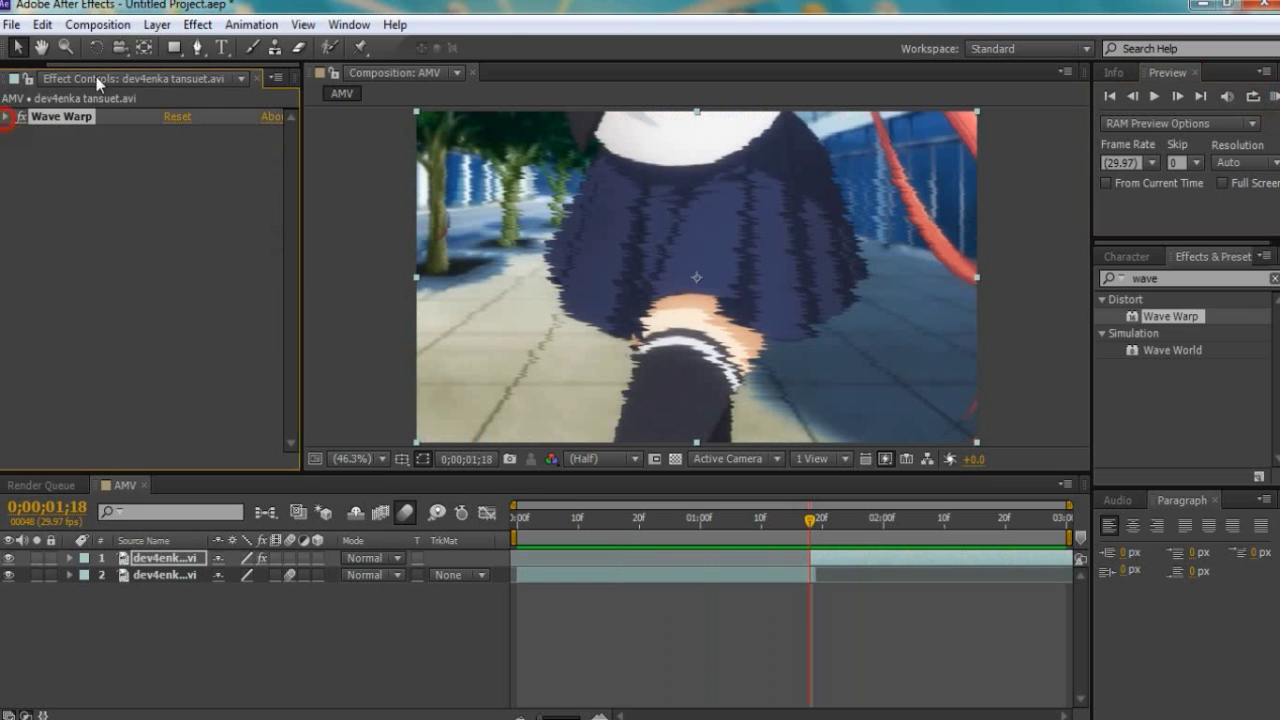
Create a new black solid layer named 'optical'
click(156, 26)
mouse_move(250, 9)
click(612, 32)
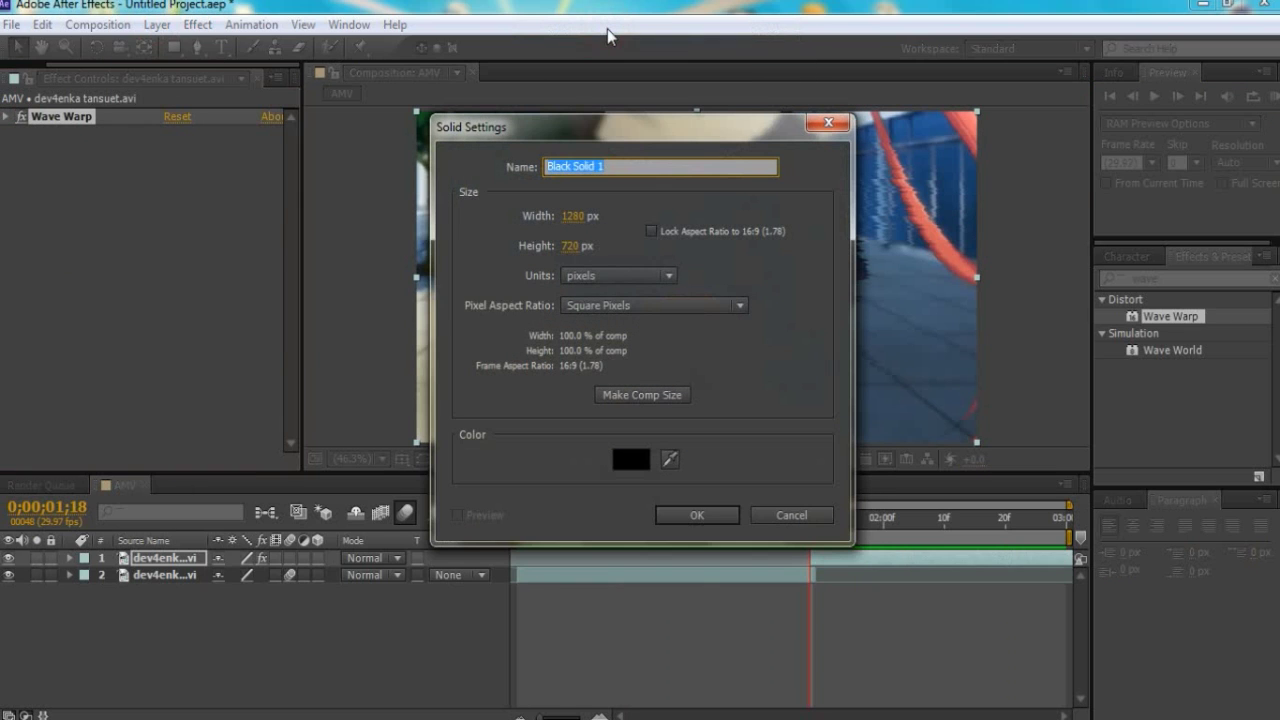
text(optical)
click(697, 515)
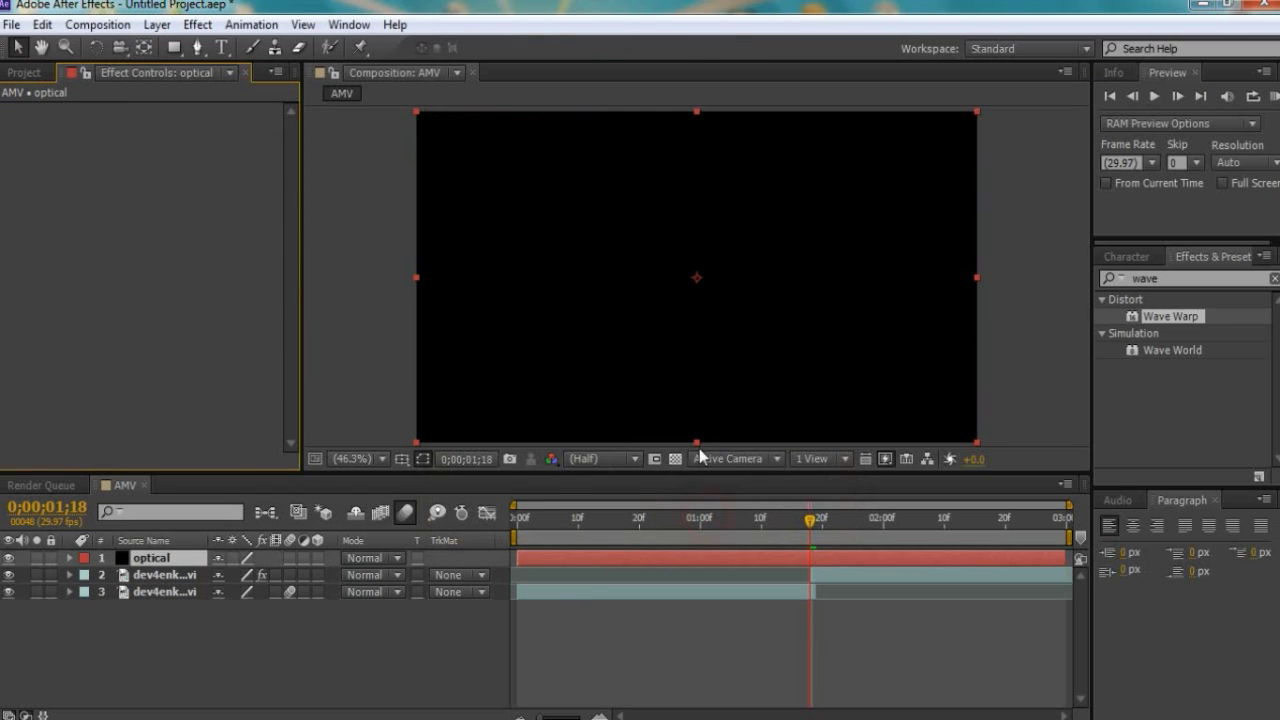
Trim the optical layer to start at 0;00;00;12 and end before the composition end
click(590, 520)
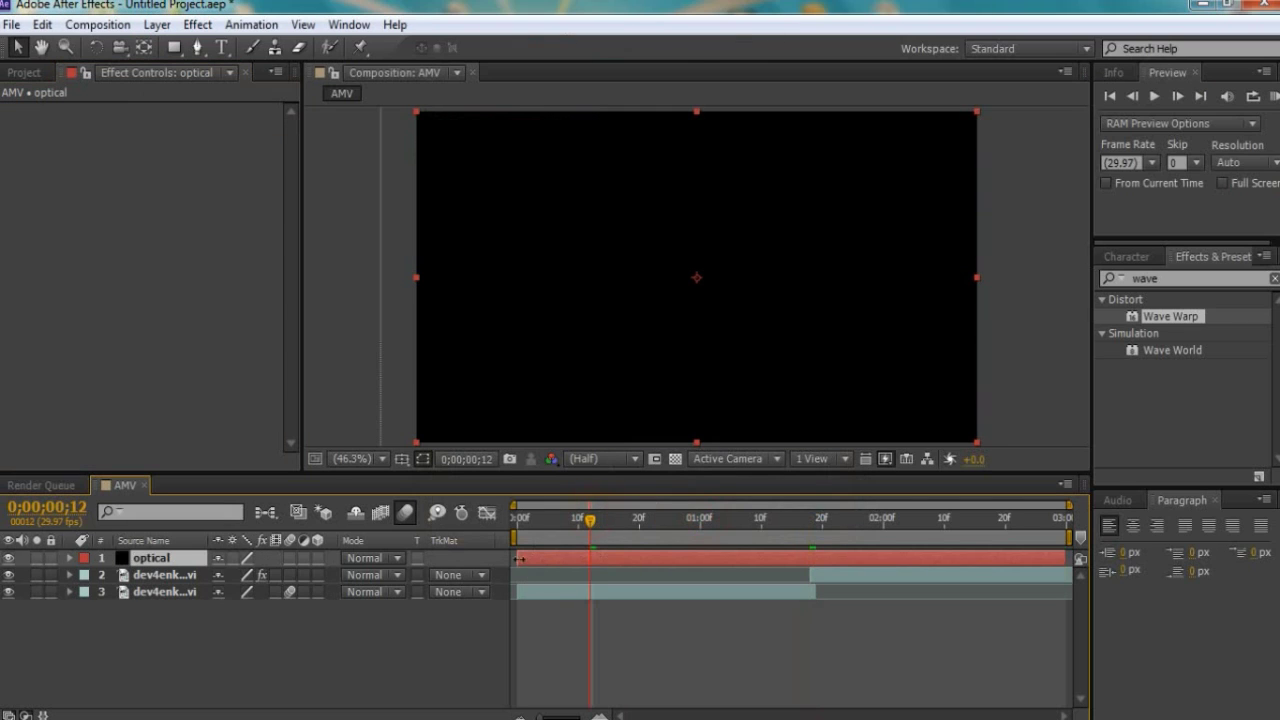
drag(523, 562, 586, 560)
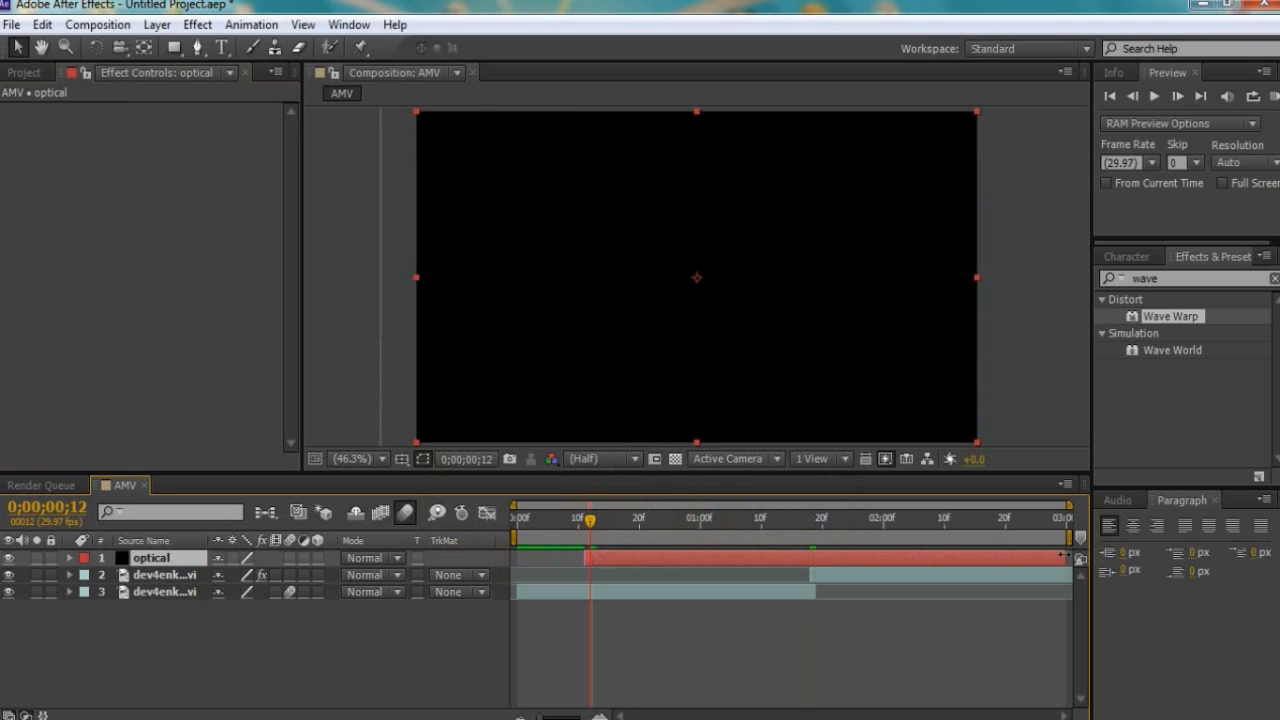
drag(1063, 554, 1043, 558)
click(810, 520)
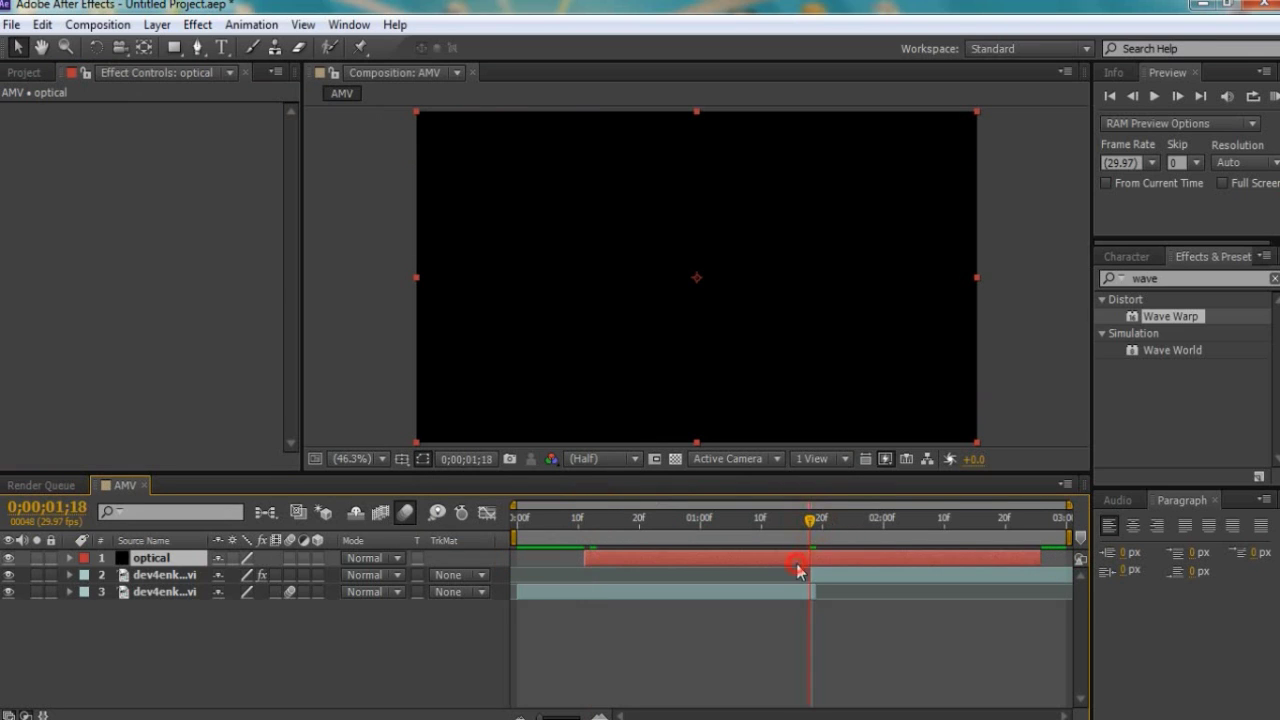
Search the effects for 'optical' and apply Optical Flares to the optical solid
click(251, 24)
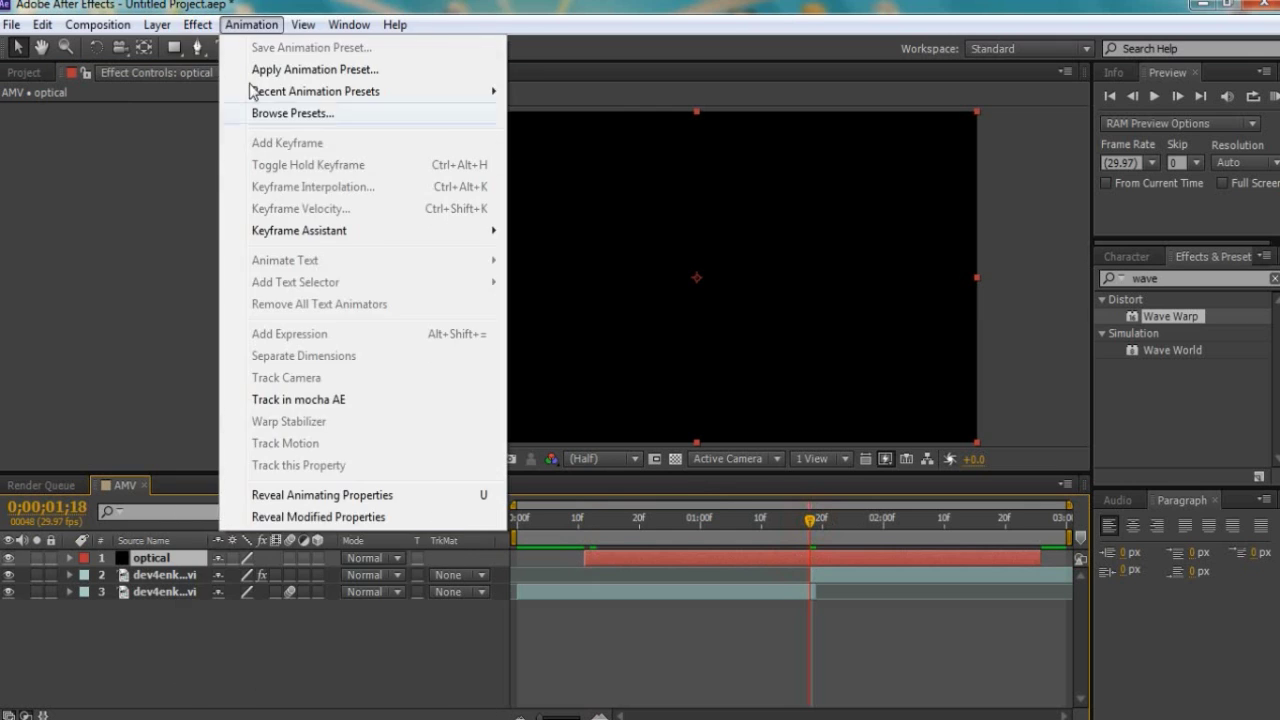
click(1182, 278)
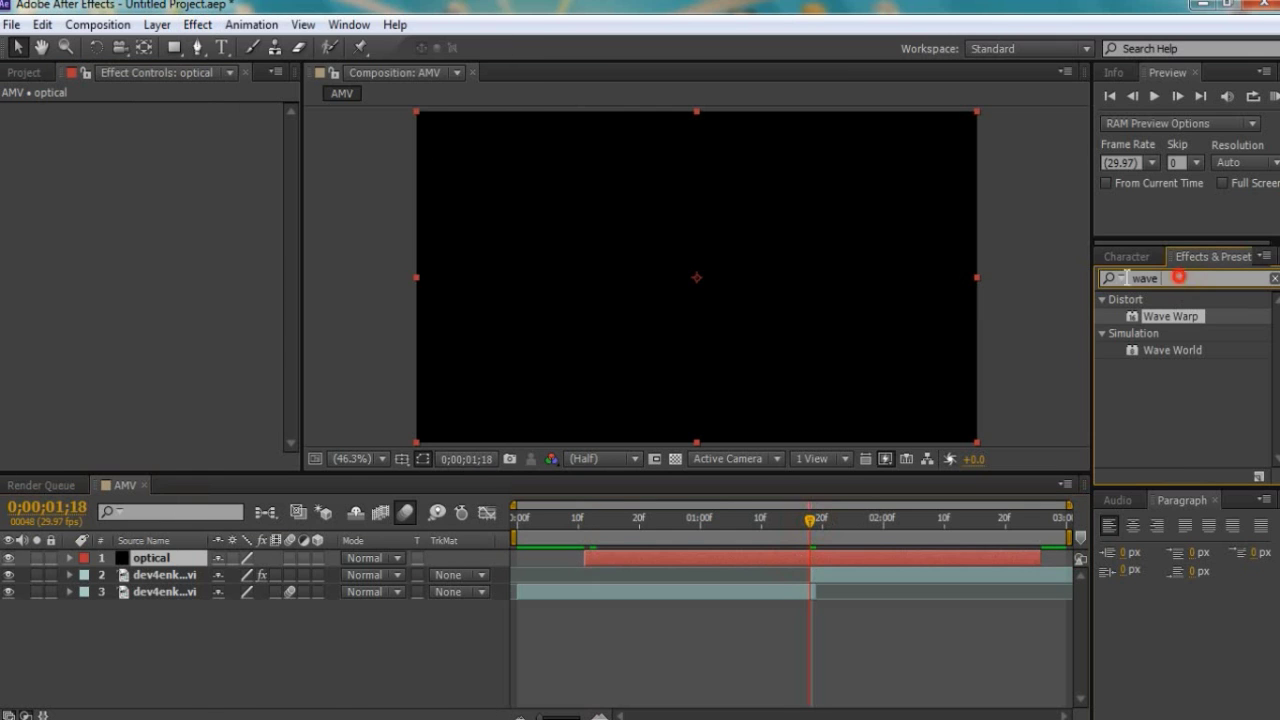
text(optical)
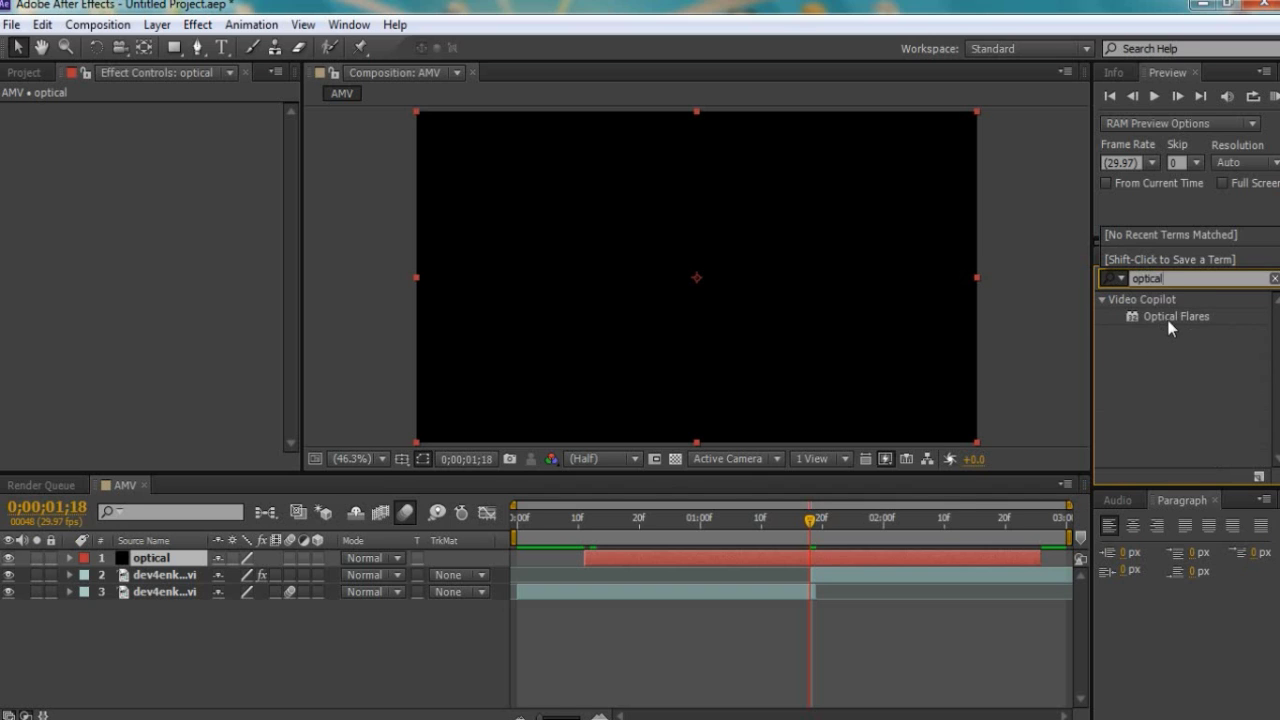
double_click(1170, 318)
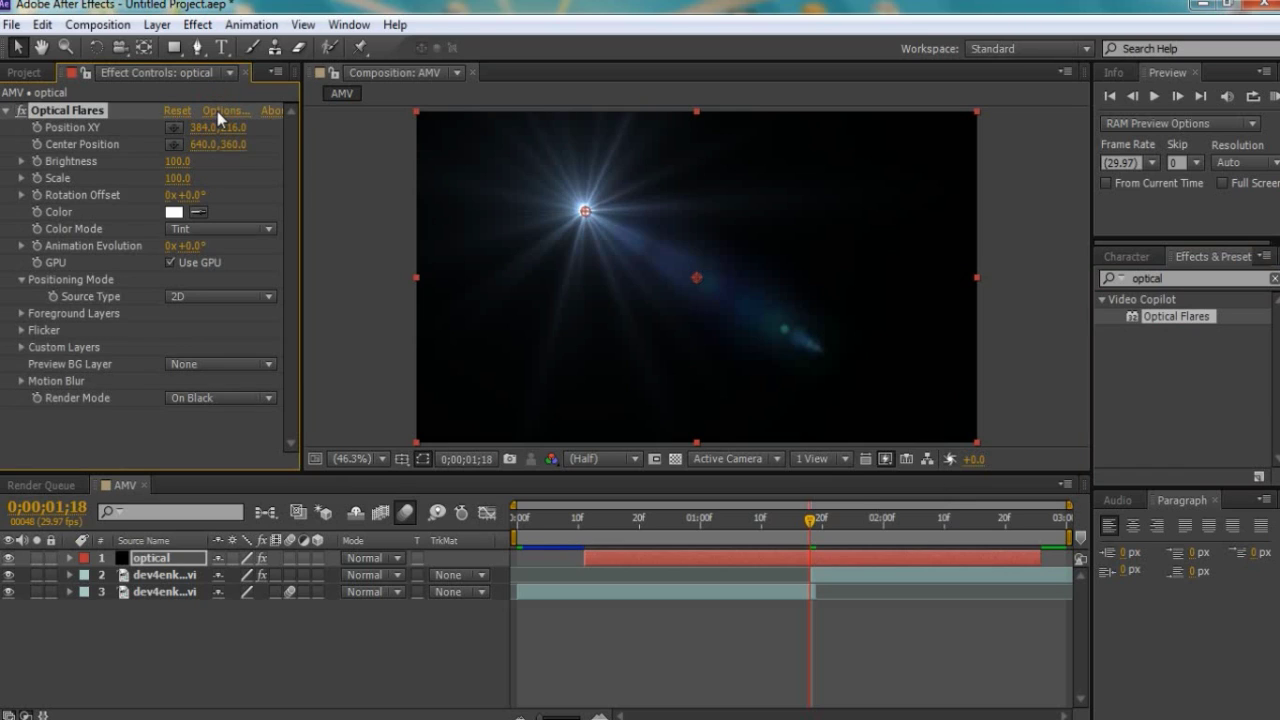
In Optical Flares Options, reduce the lens to two Multi Iris elements plus one added Glow
click(217, 111)
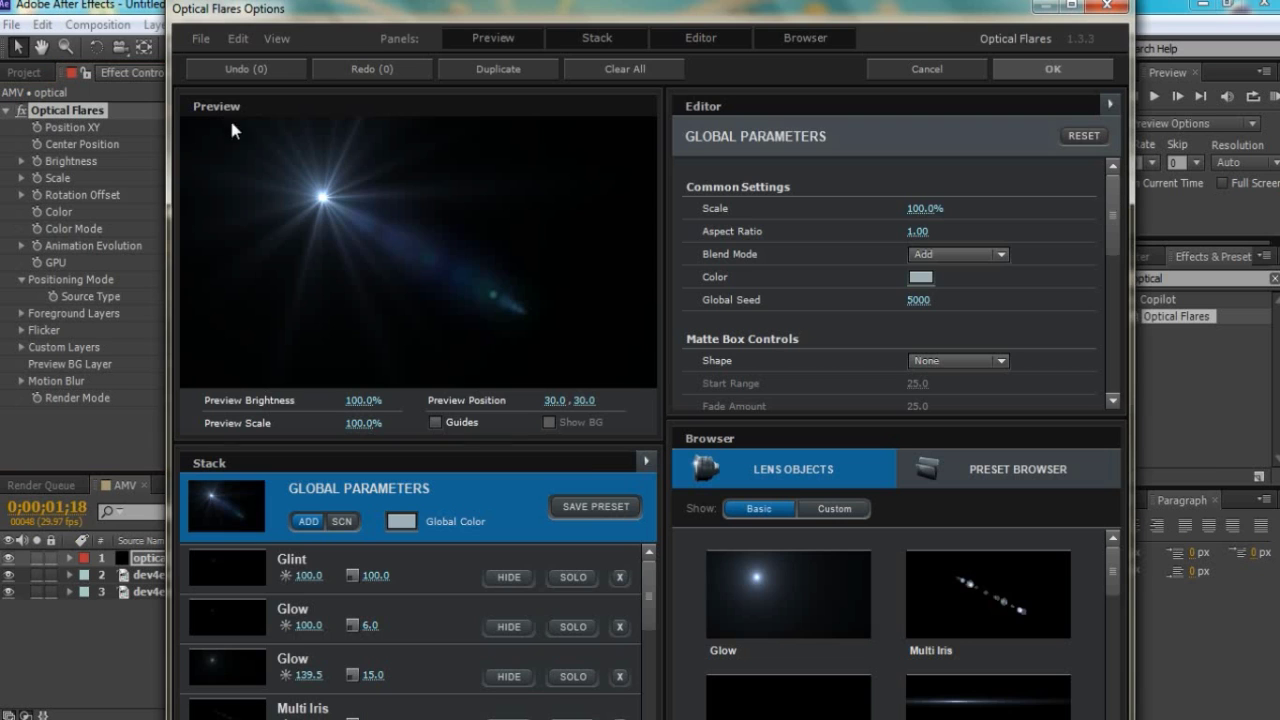
click(620, 578)
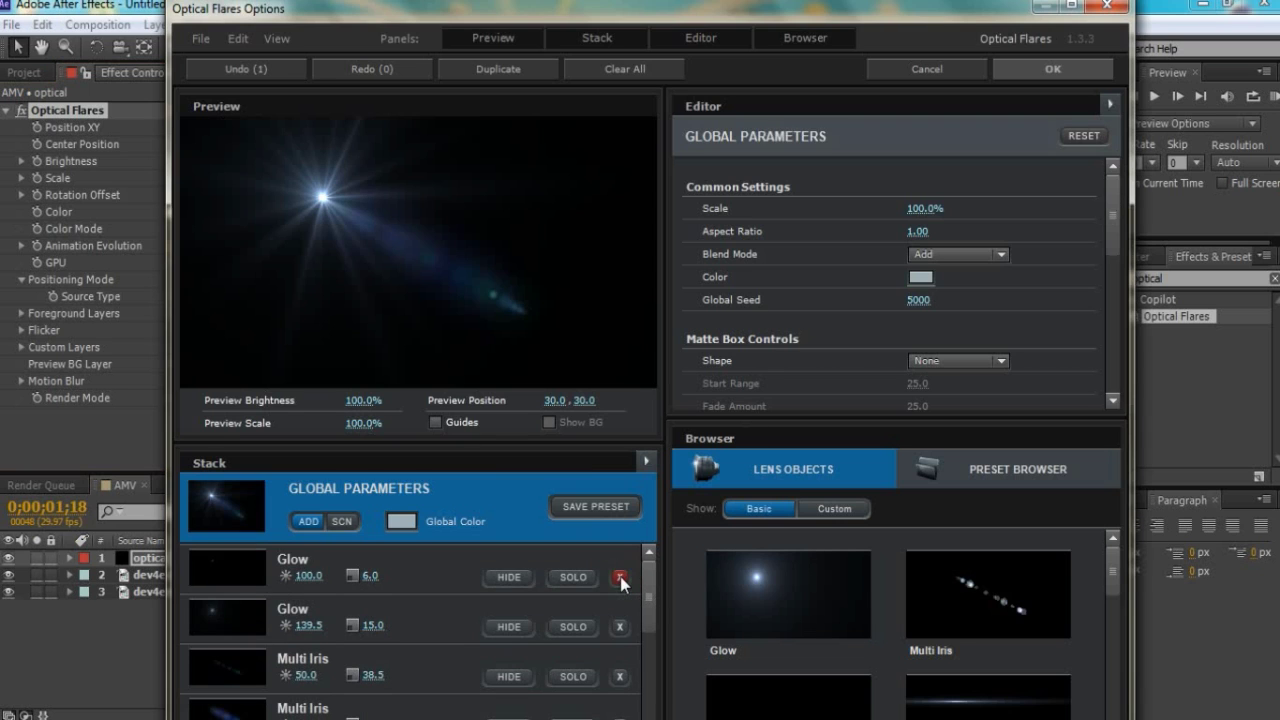
click(620, 578)
click(620, 578)
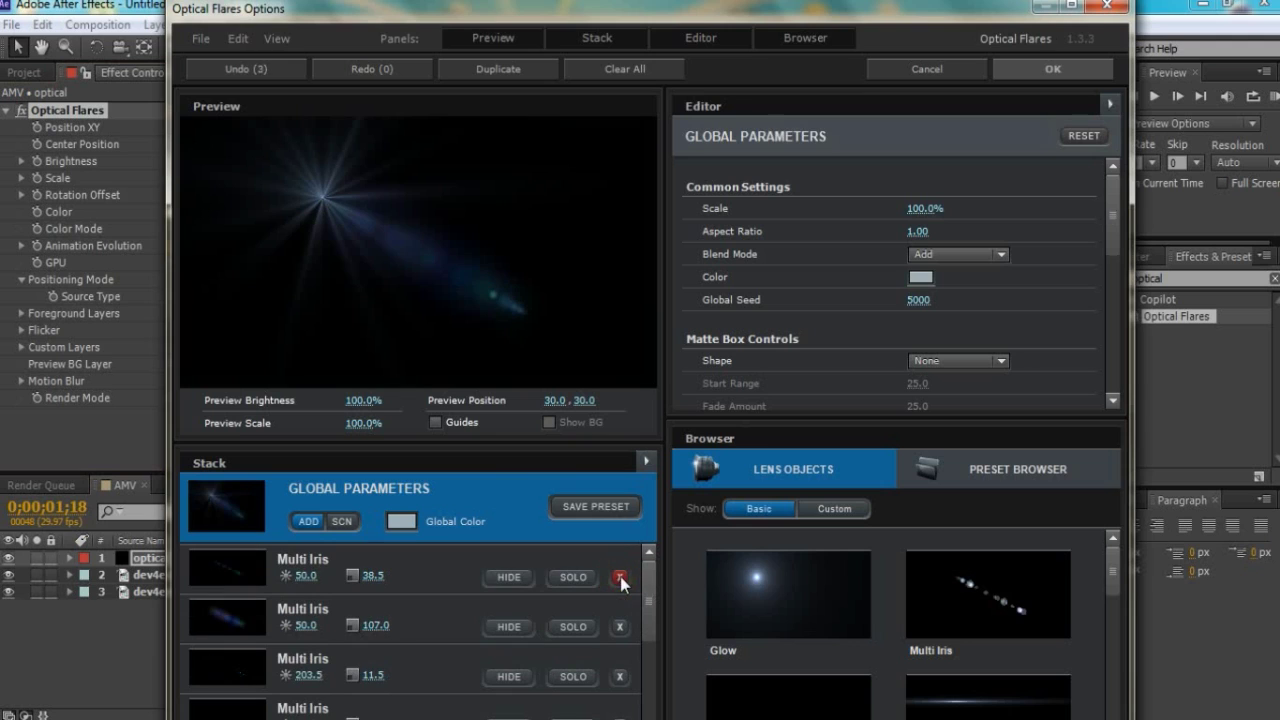
click(620, 677)
click(620, 677)
click(620, 677)
click(620, 677)
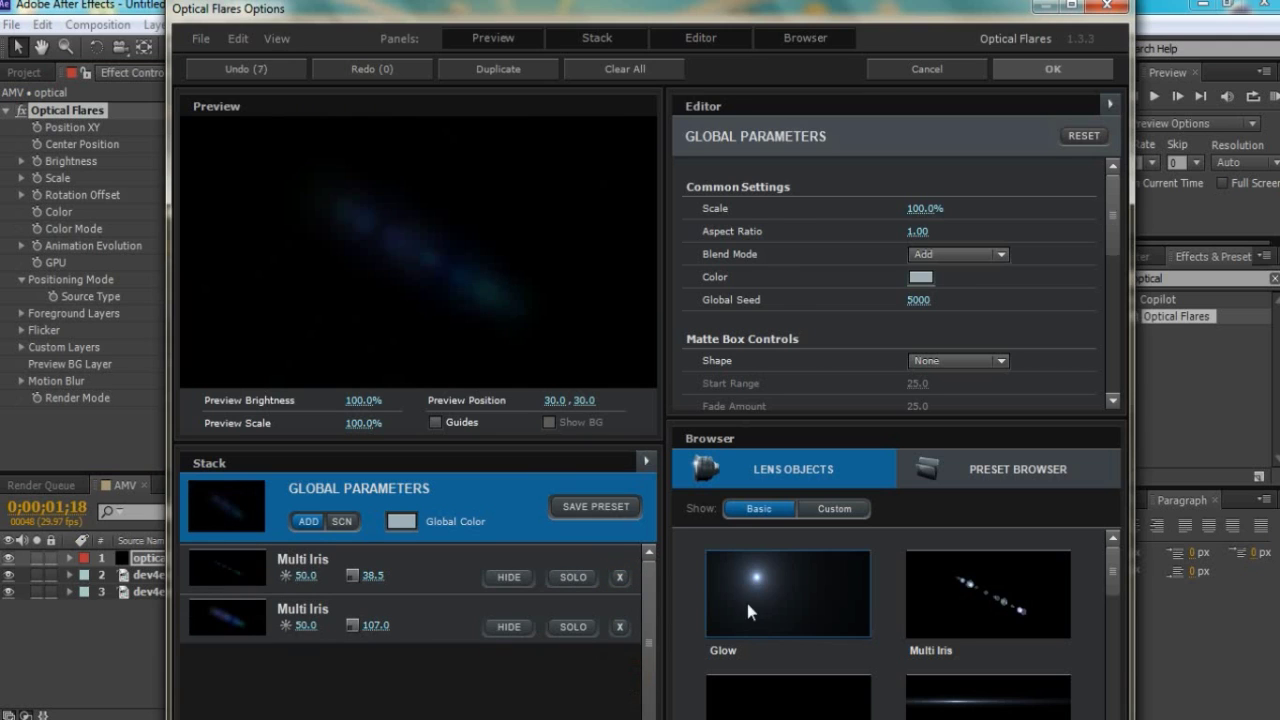
click(745, 598)
click(620, 627)
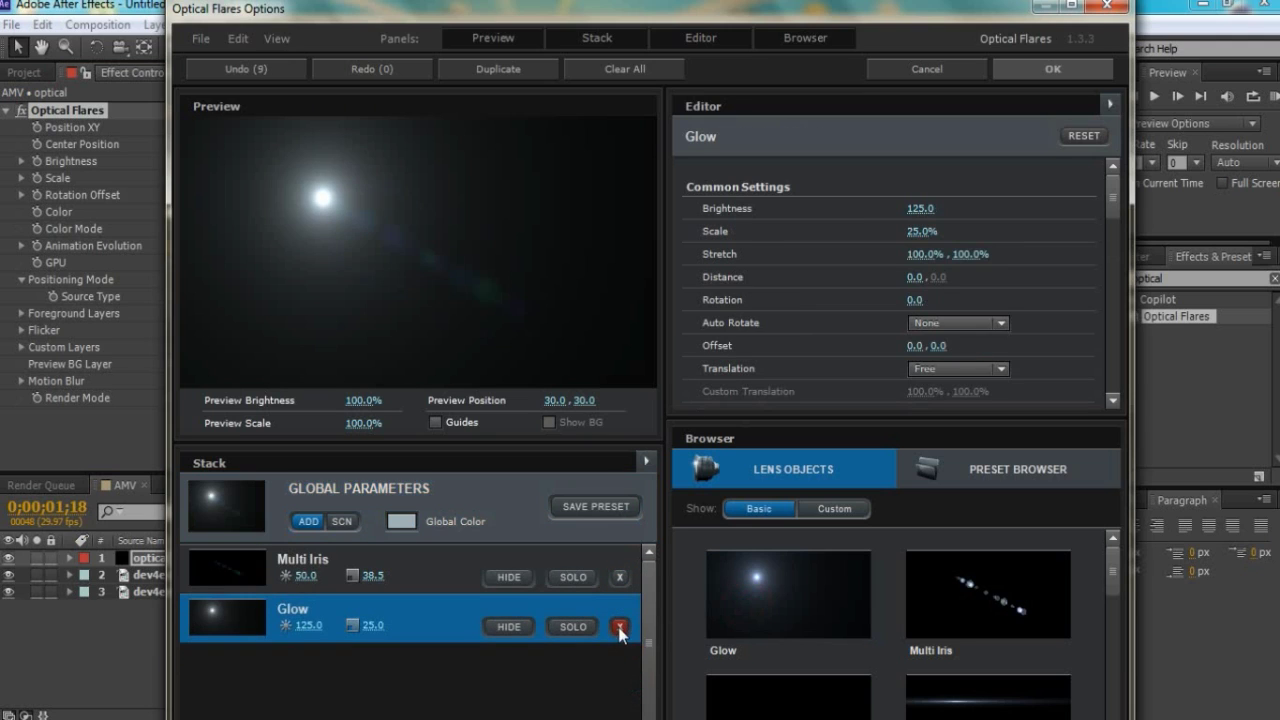
key(ctrl+z)
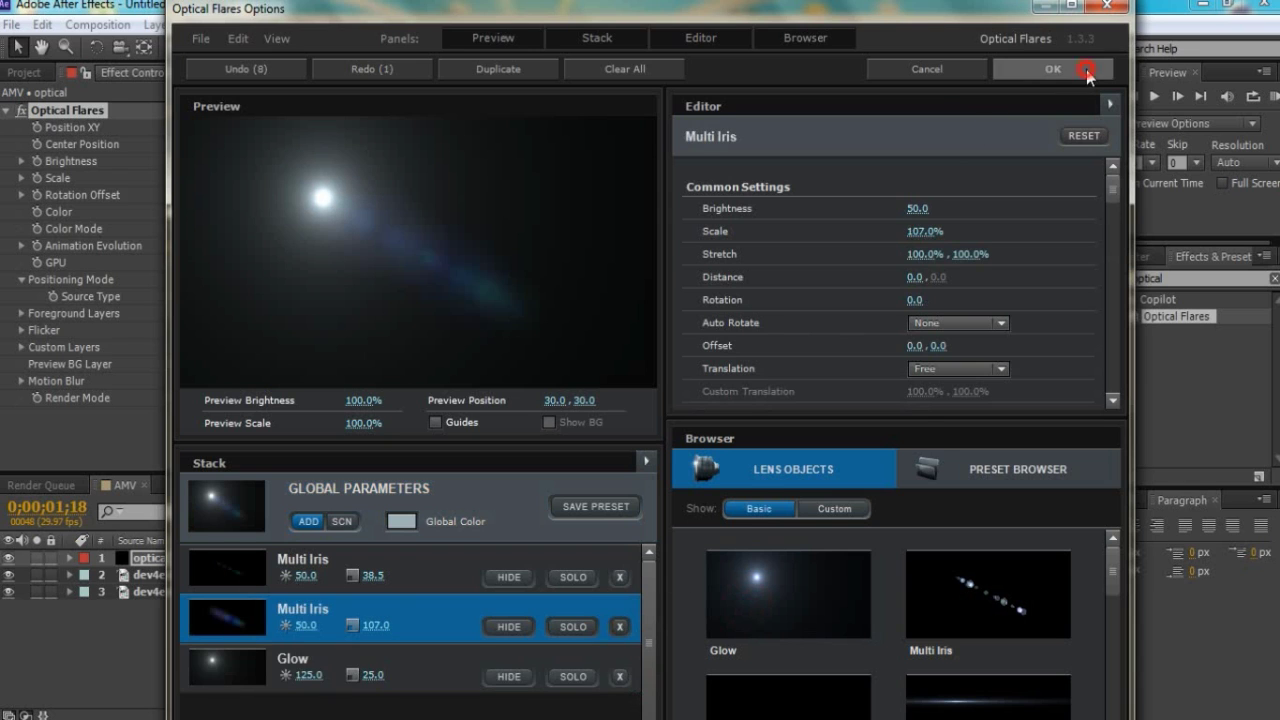
click(1053, 69)
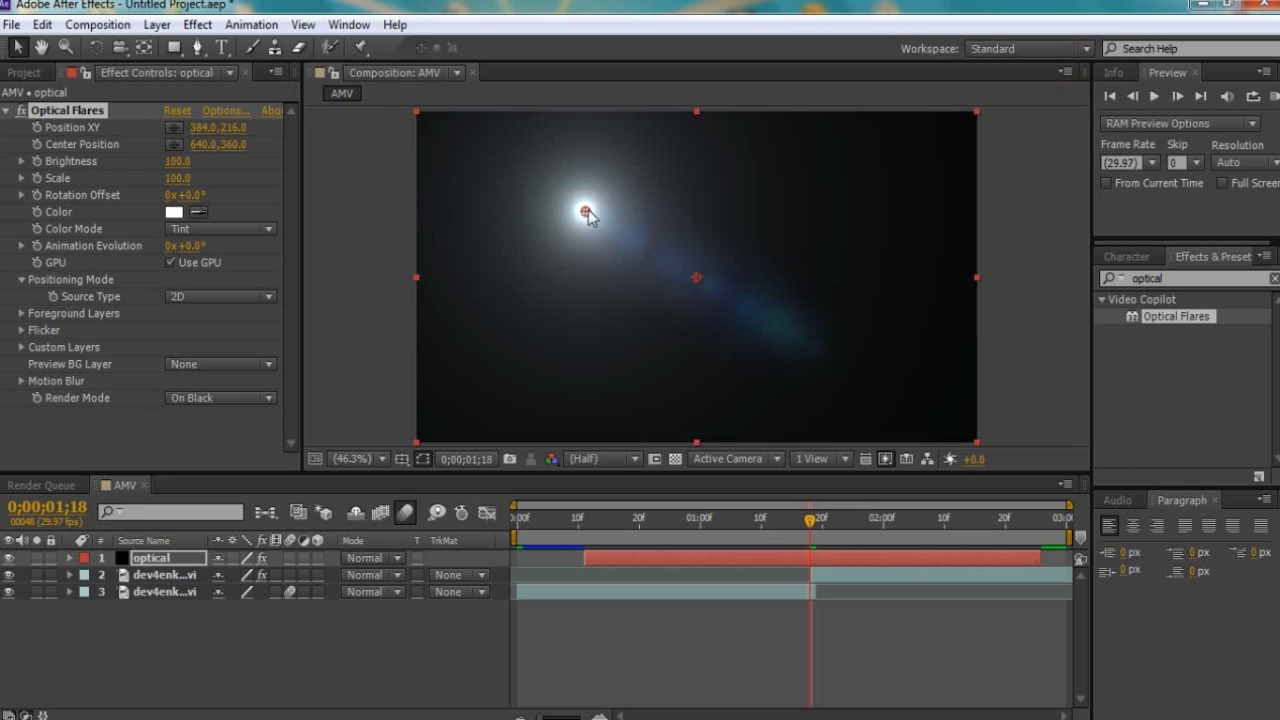
Move the flare centre past the top-left corner and set the layer's blending mode to Add
drag(585, 211, 440, 80)
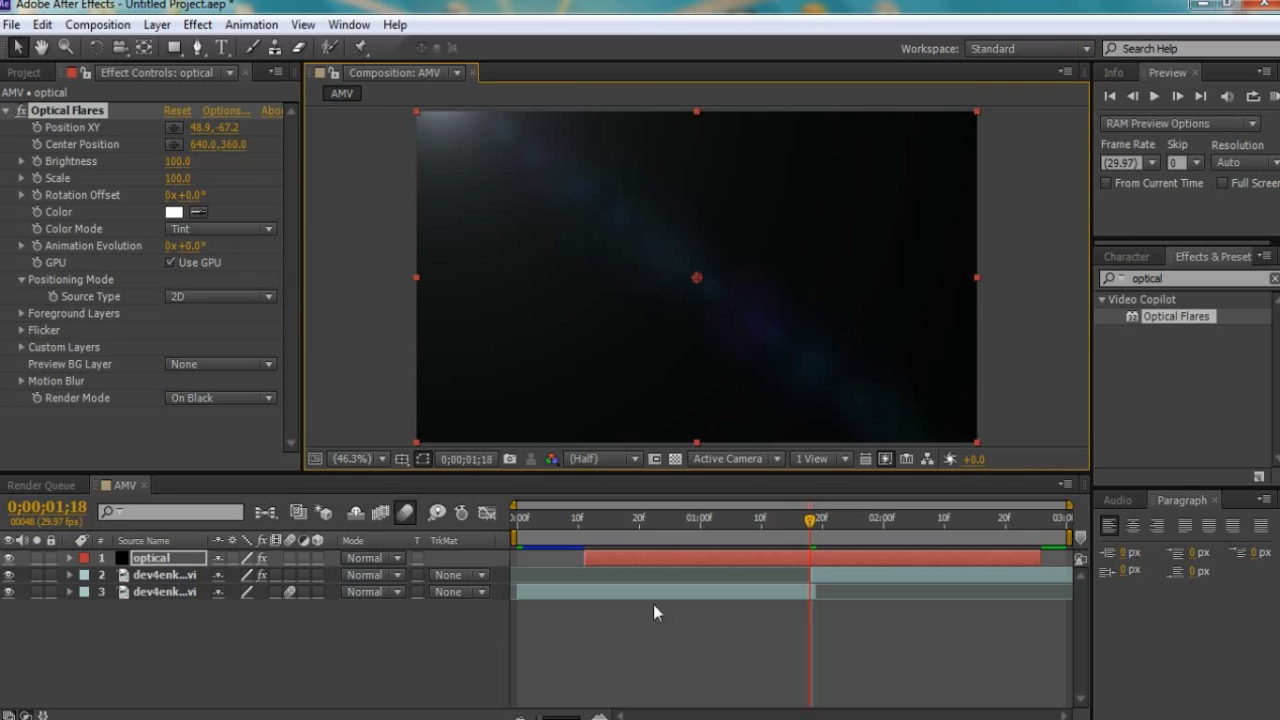
click(352, 555)
click(446, 296)
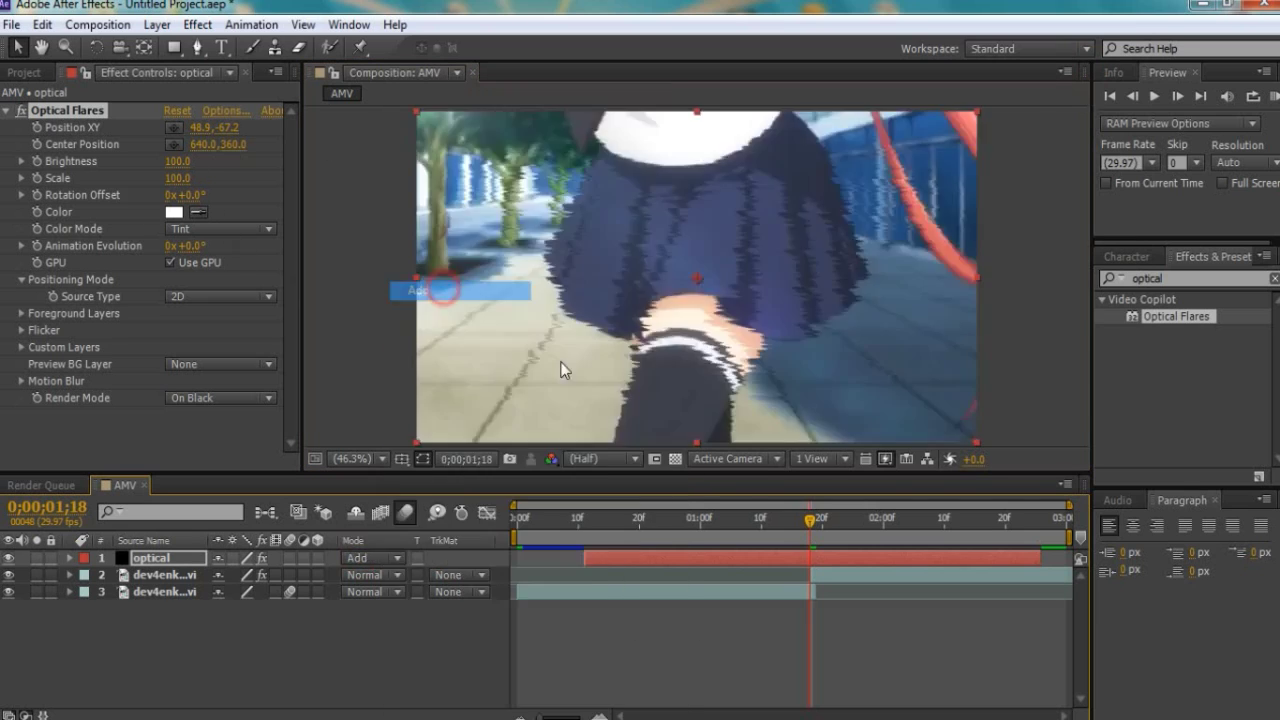
At 0;00;00;11, set the flare Brightness to 0 and add a position keyframe
click(583, 517)
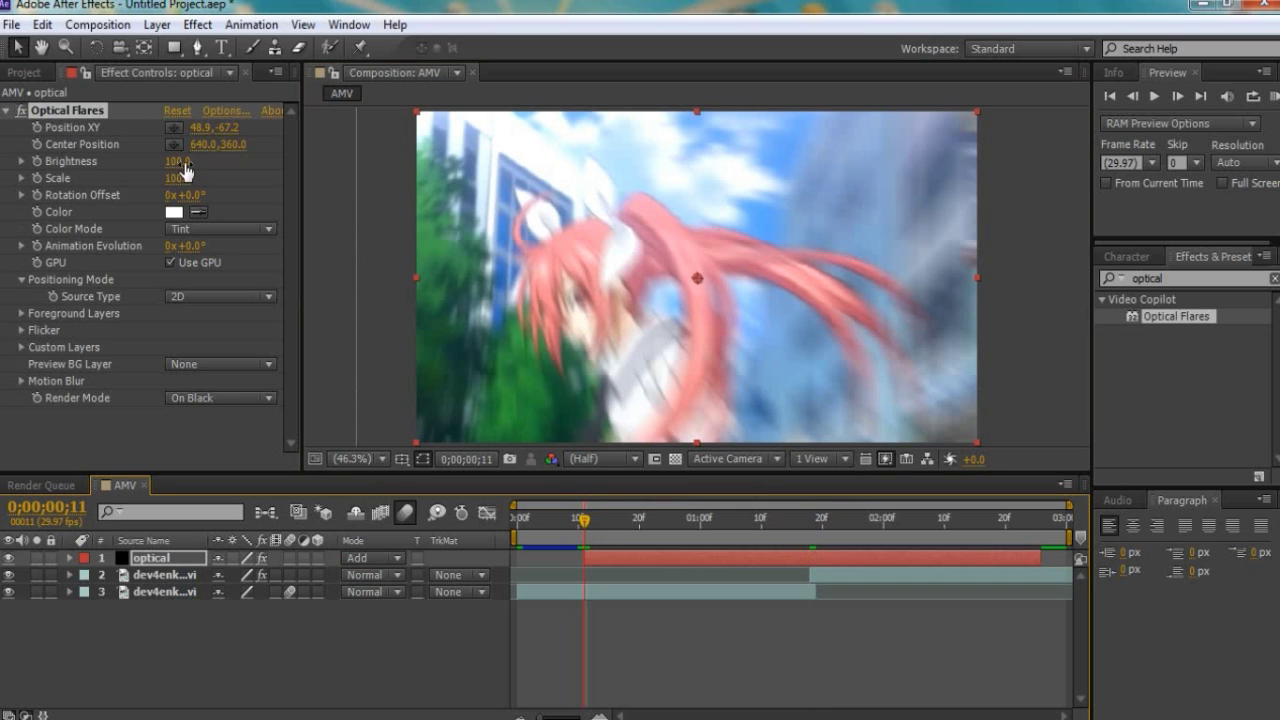
drag(177, 161, 113, 163)
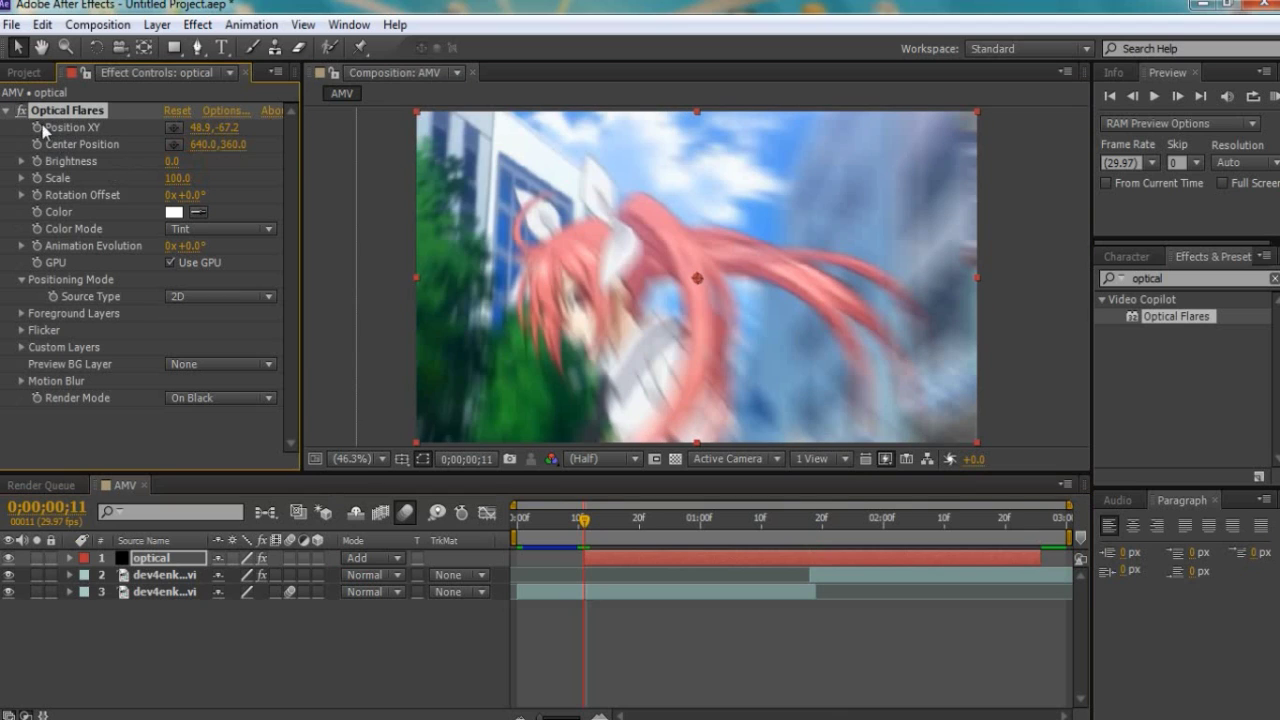
click(40, 128)
scroll(509, 190, down, 2)
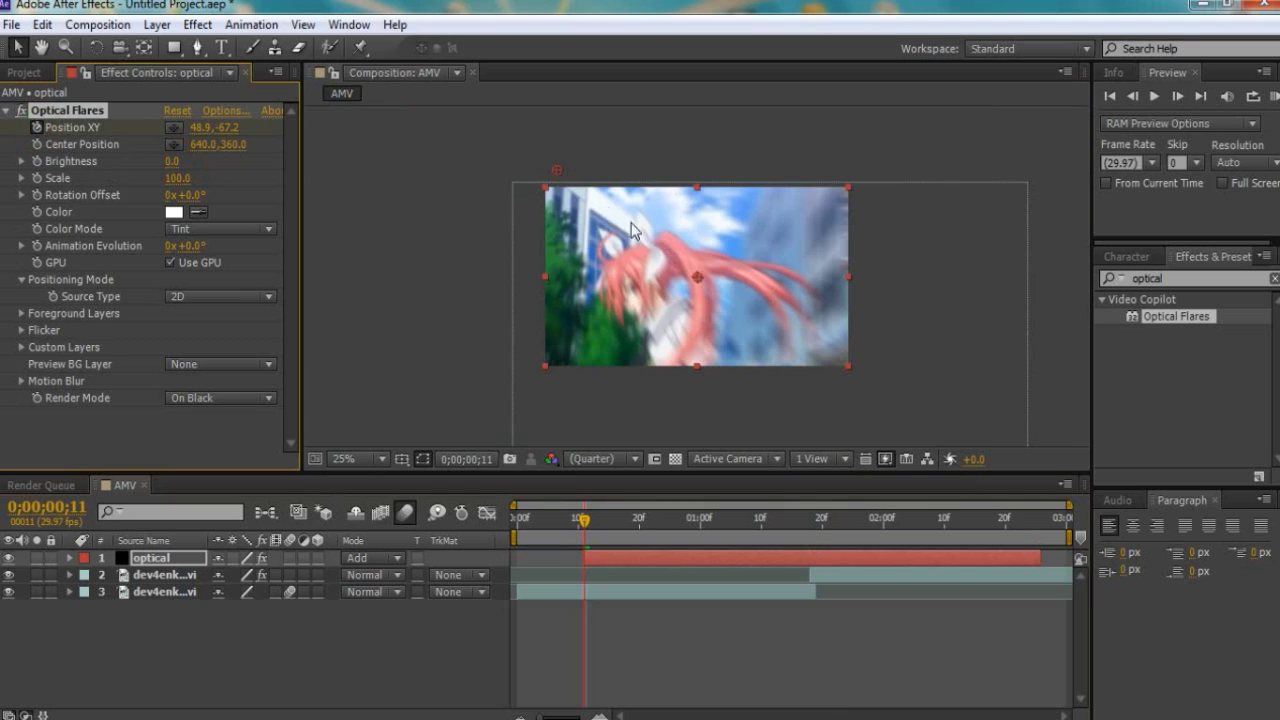
At 0;00;02;25, move the flare centre past the top-right corner to 1420.9,-75.2
click(1036, 519)
drag(561, 174, 886, 166)
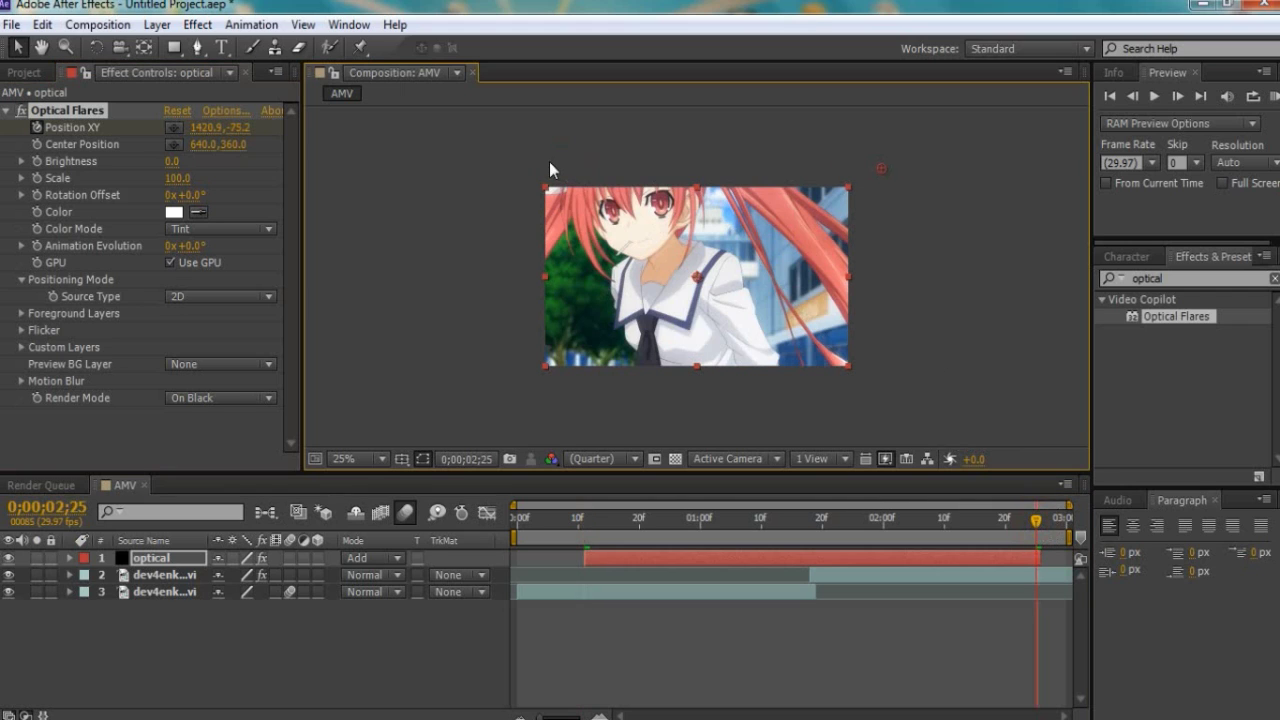
click(584, 519)
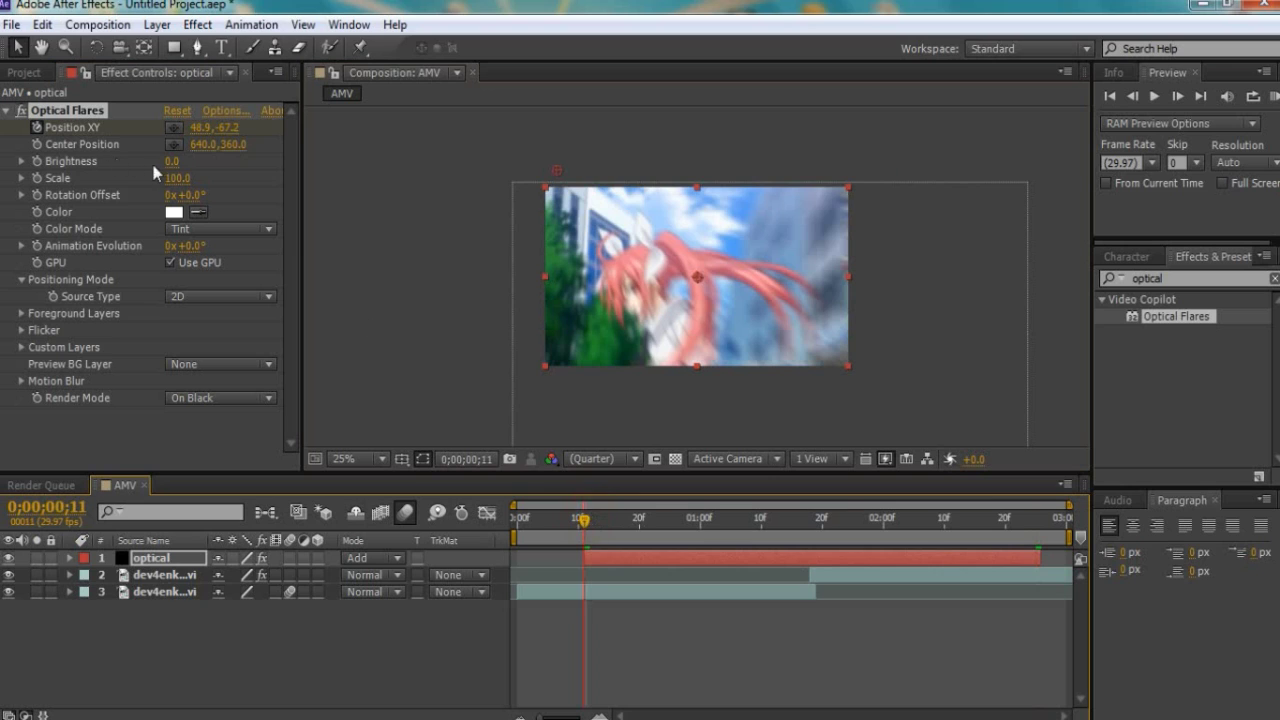
Keyframe Brightness 0 at 0;00;00;11, 620 at 0;00;01;18, and 0 at 0;00;02;25
click(36, 161)
drag(799, 534, 811, 526)
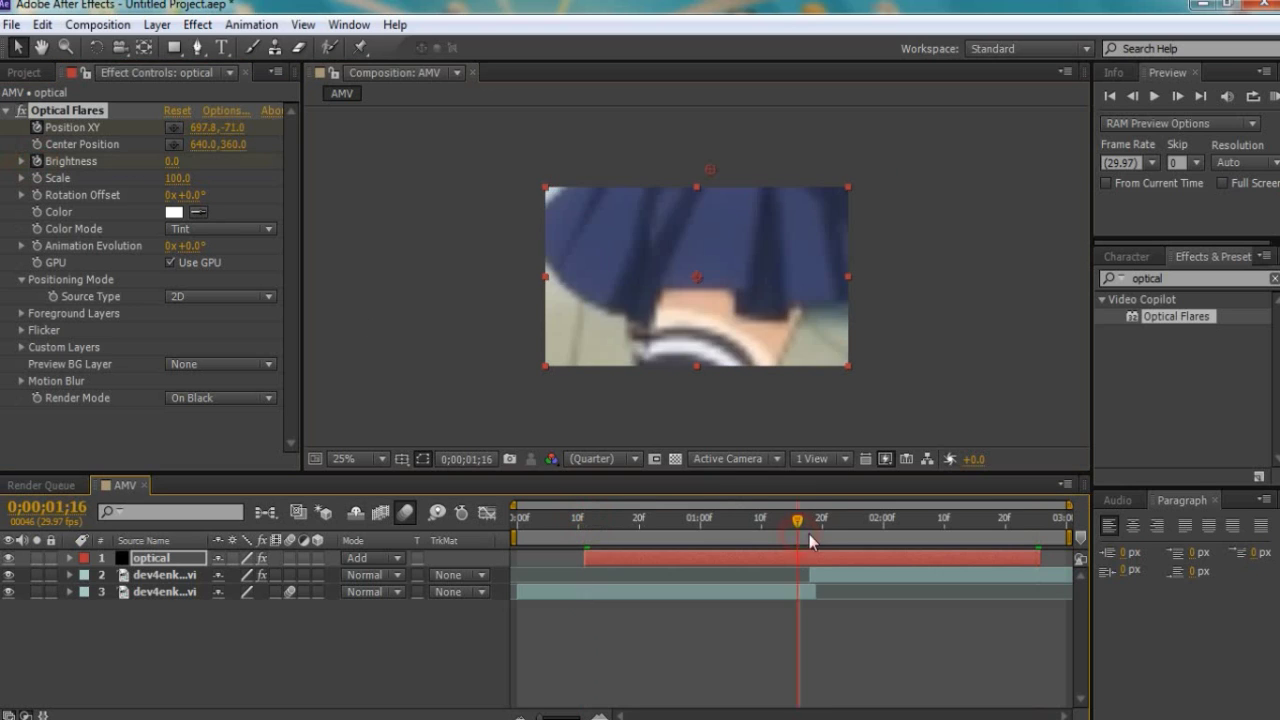
click(174, 161)
text(860)
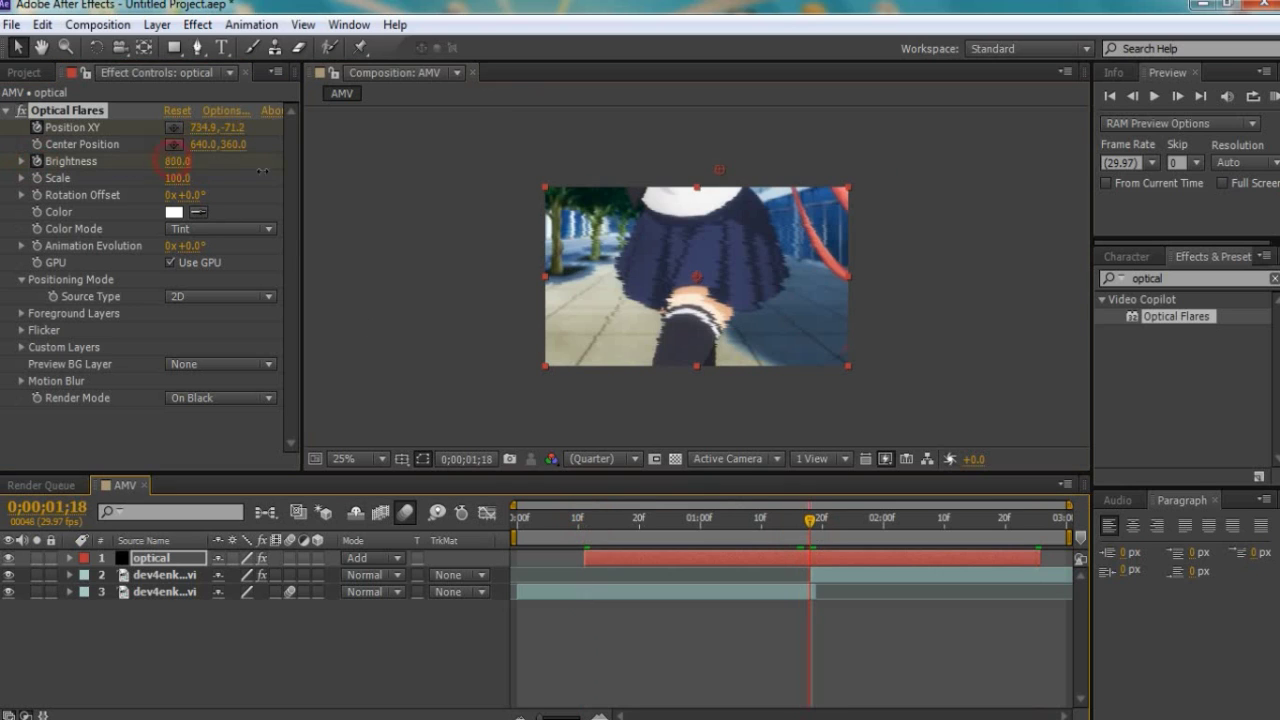
key(Return)
drag(133, 163, 177, 168)
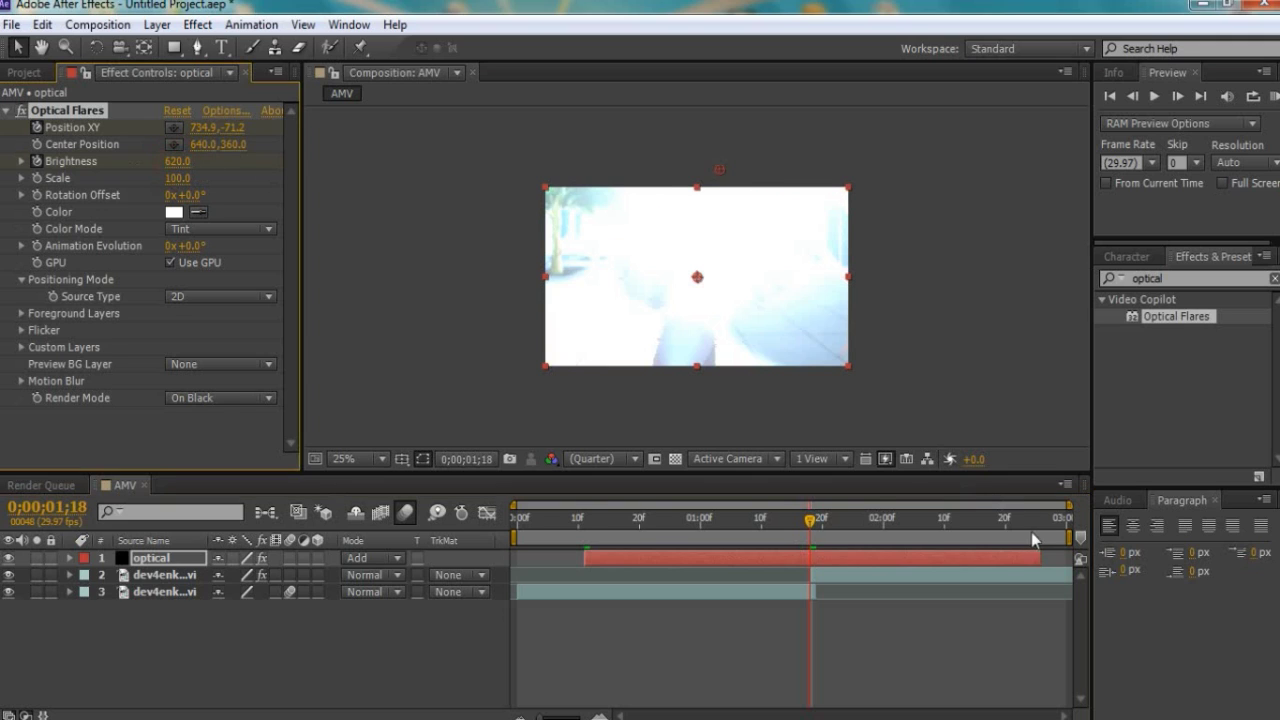
click(1033, 538)
click(178, 162)
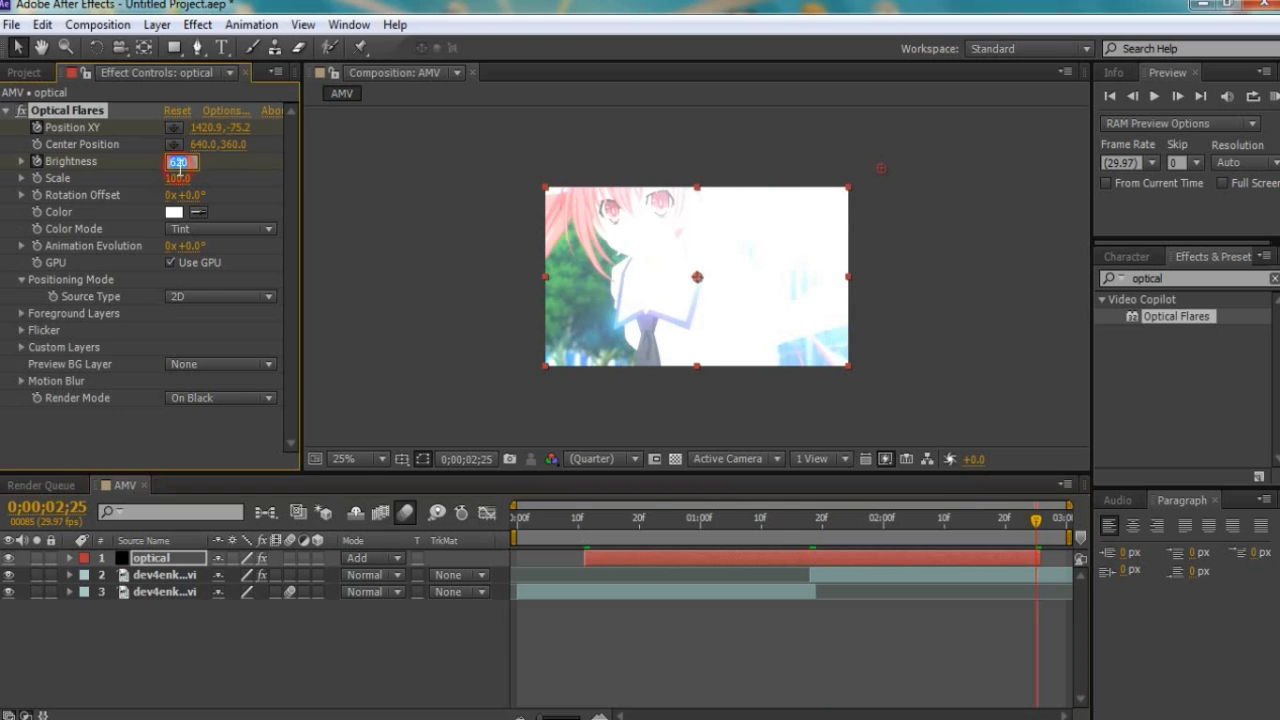
text(0)
key(Return)
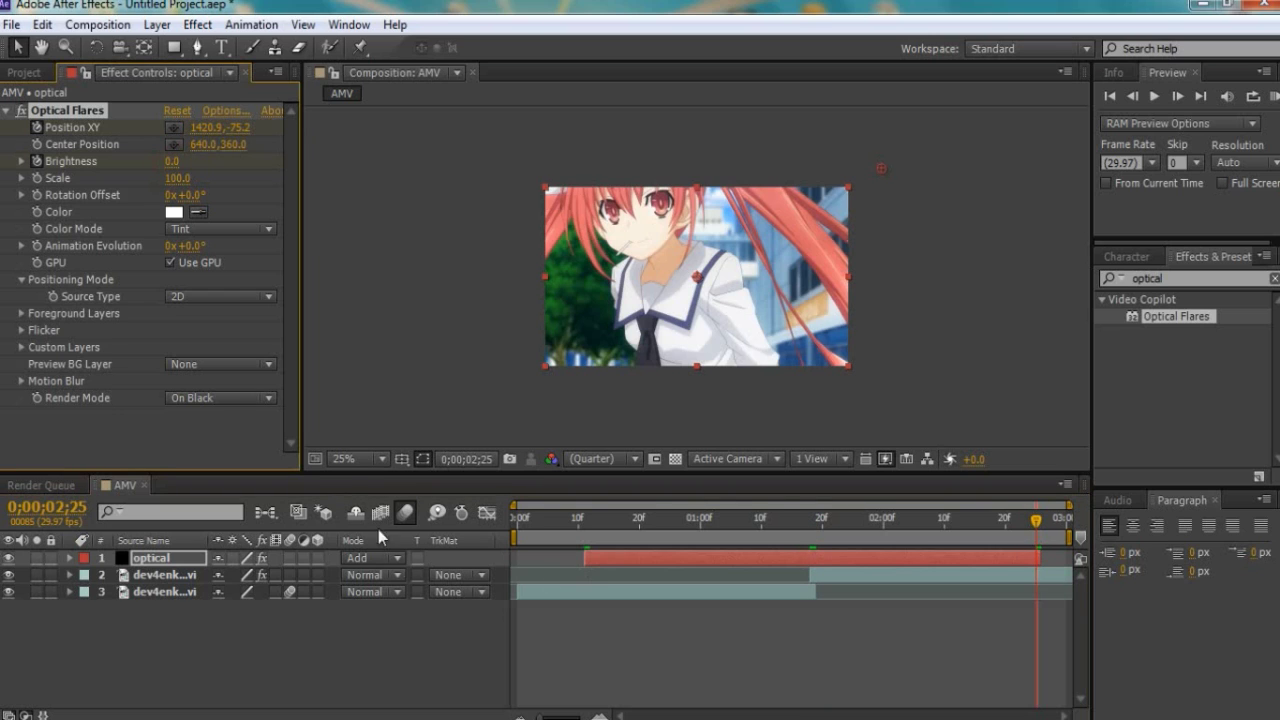
click(350, 462)
Fit the viewer and RAM-preview the flare flash washing over the zoom transition
click(420, 98)
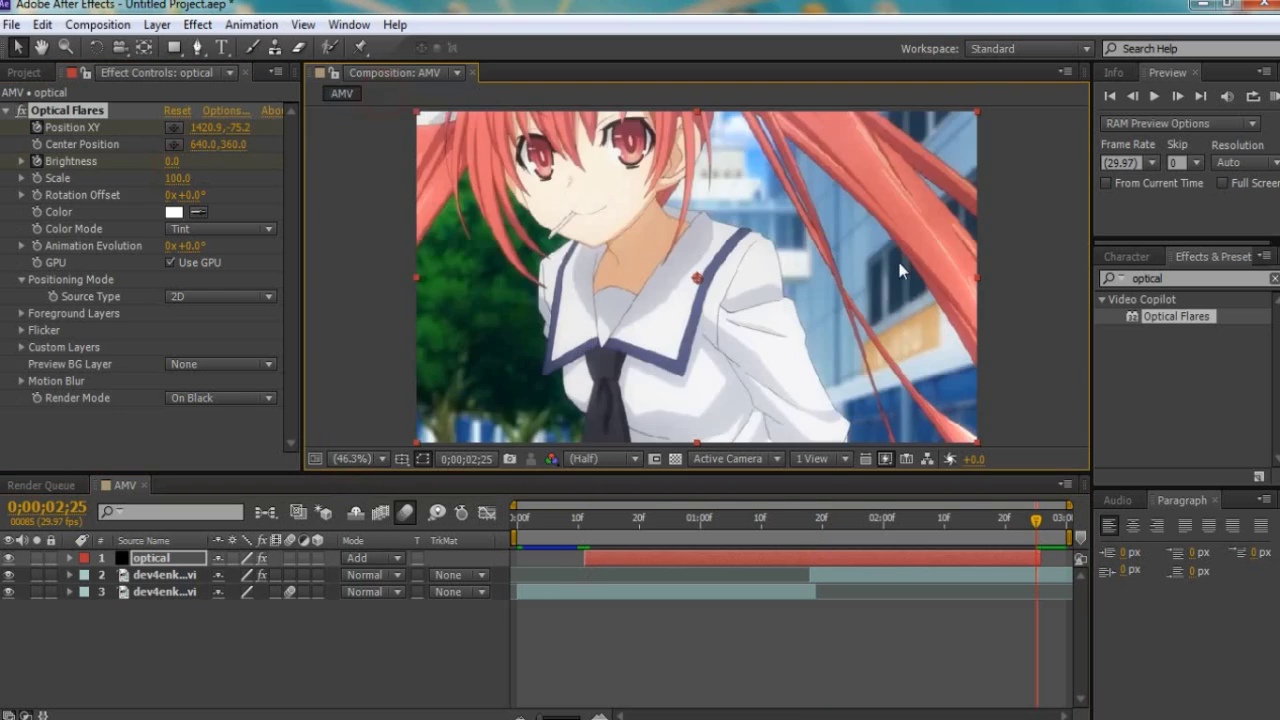
key(KP_0)
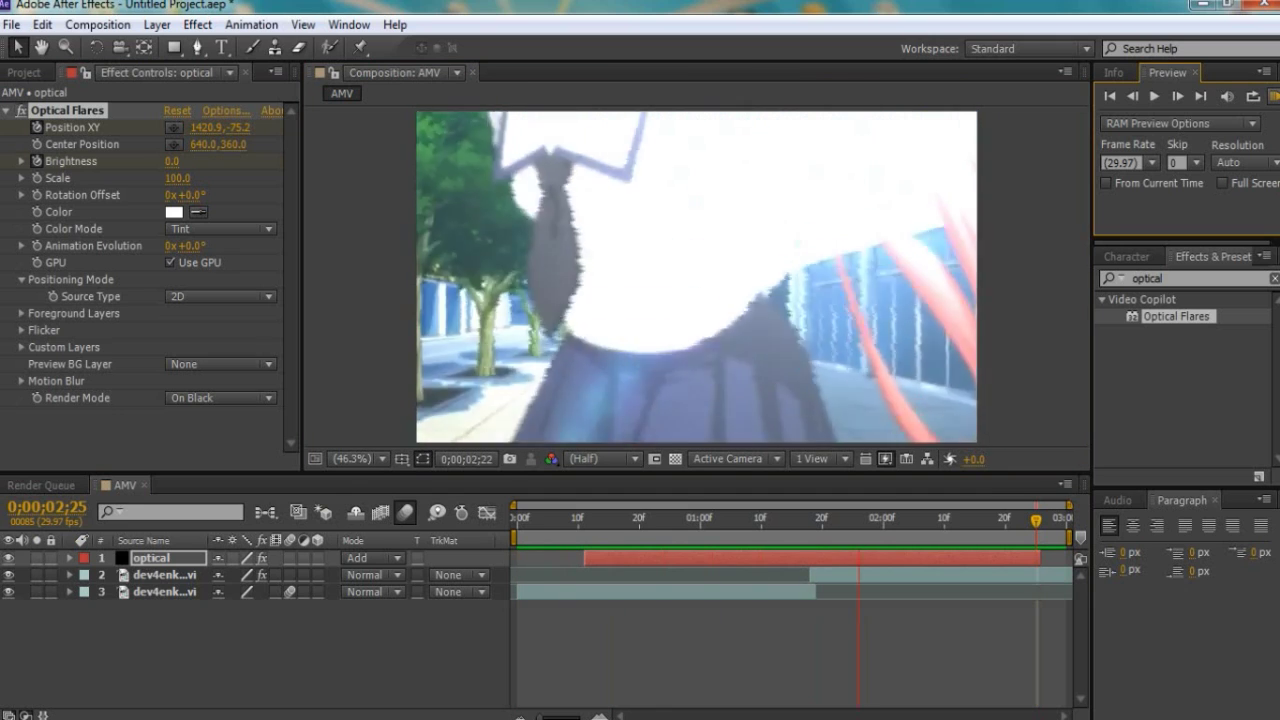
key(space)
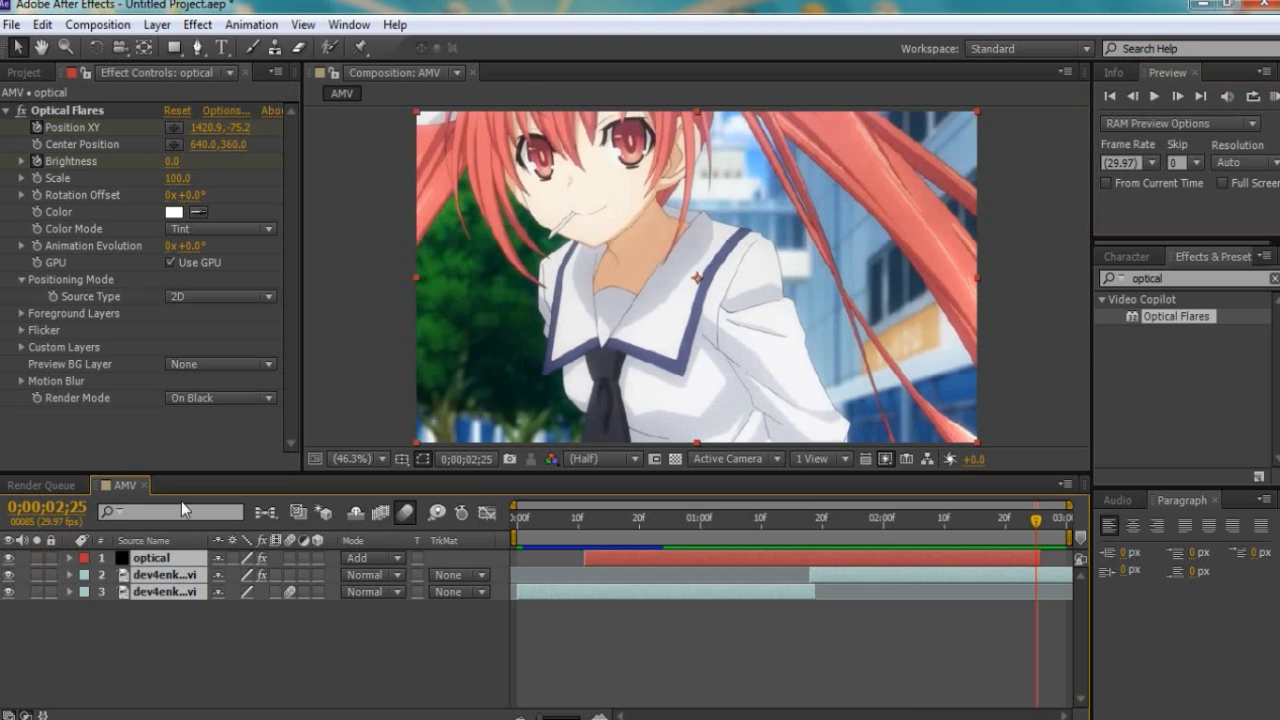
click(157, 24)
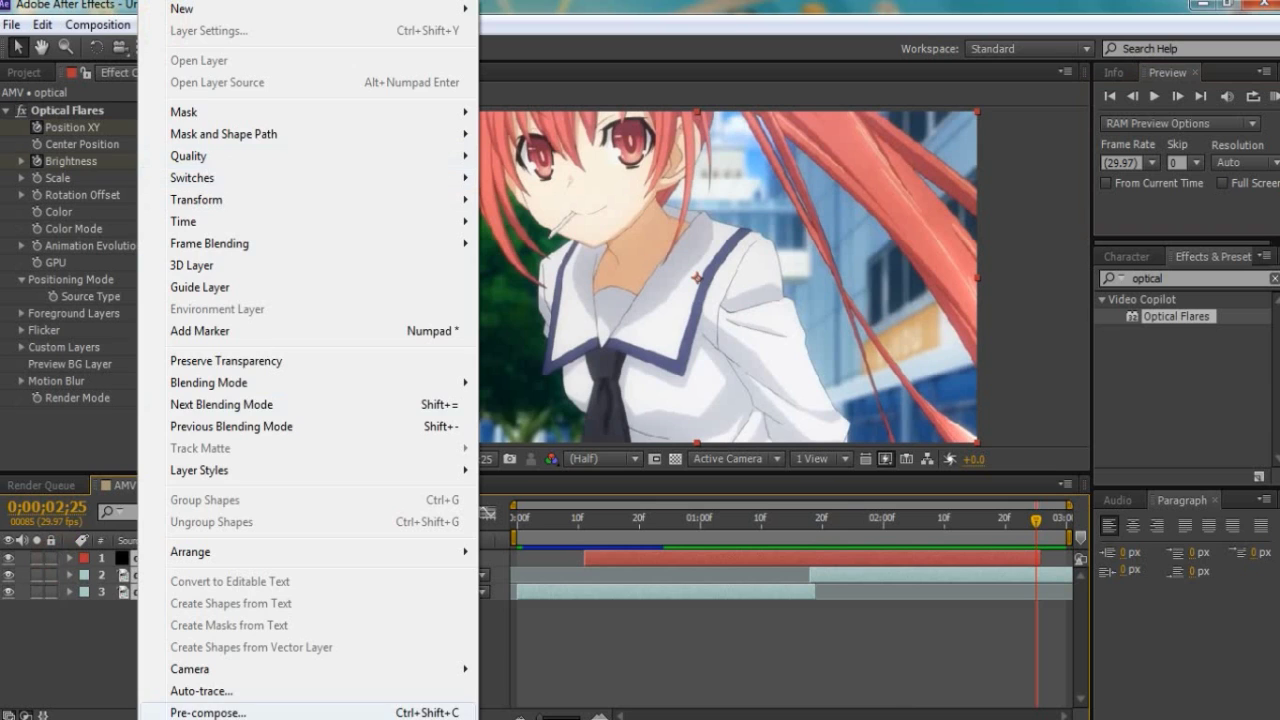
Pre-compose all layers into a nested composition named '1' and select it
click(207, 712)
text(1)
click(703, 468)
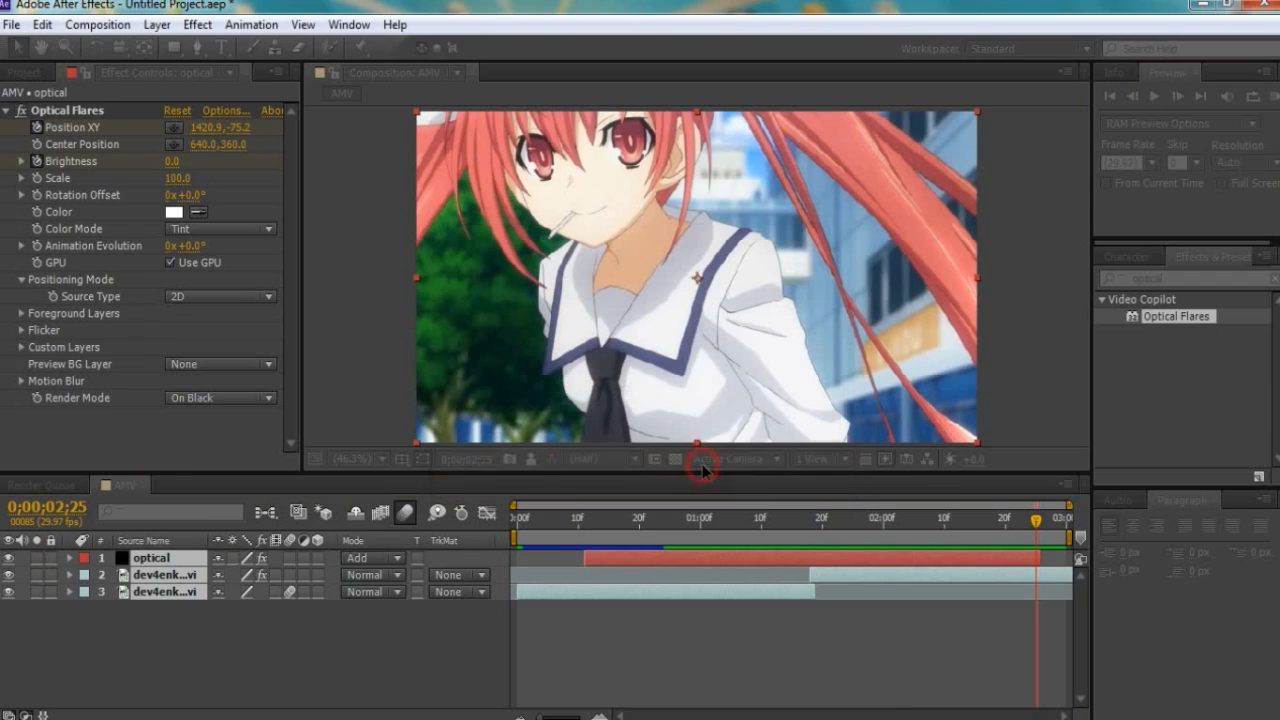
click(820, 558)
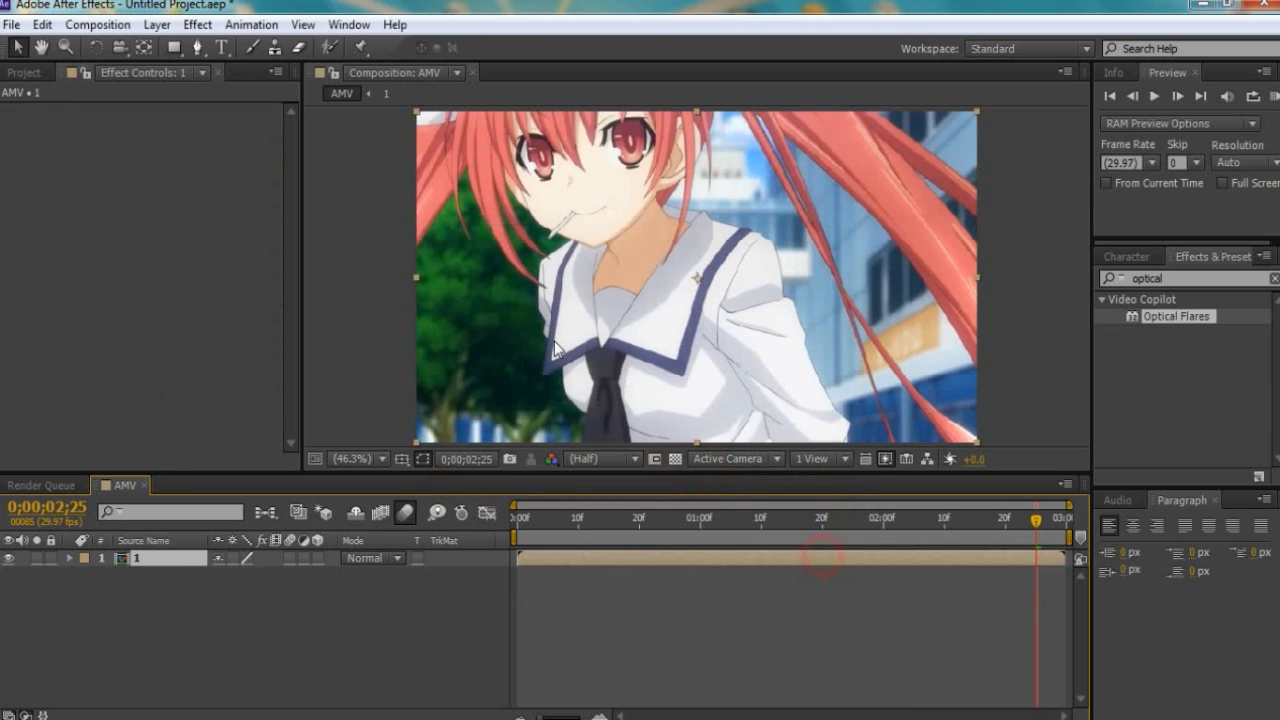
Apply Red Giant Color Suite's Magic Bullet Looks to pre-comp 1
click(194, 24)
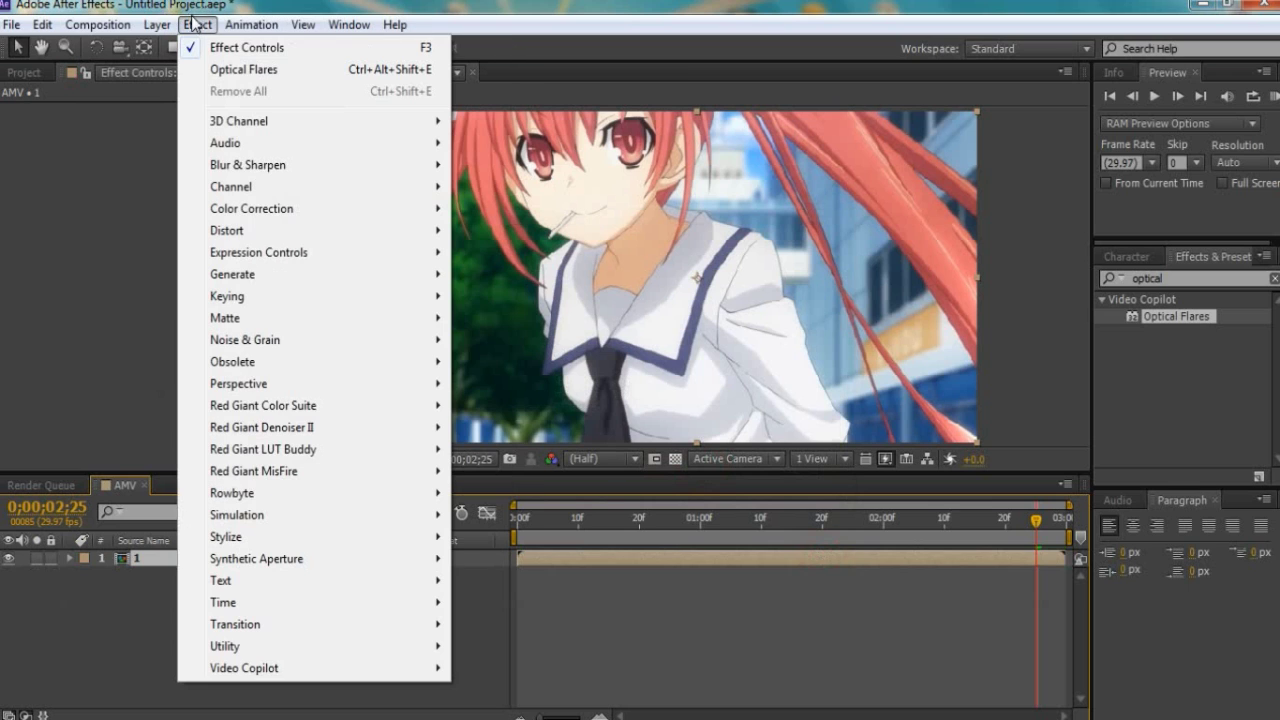
mouse_move(430, 428)
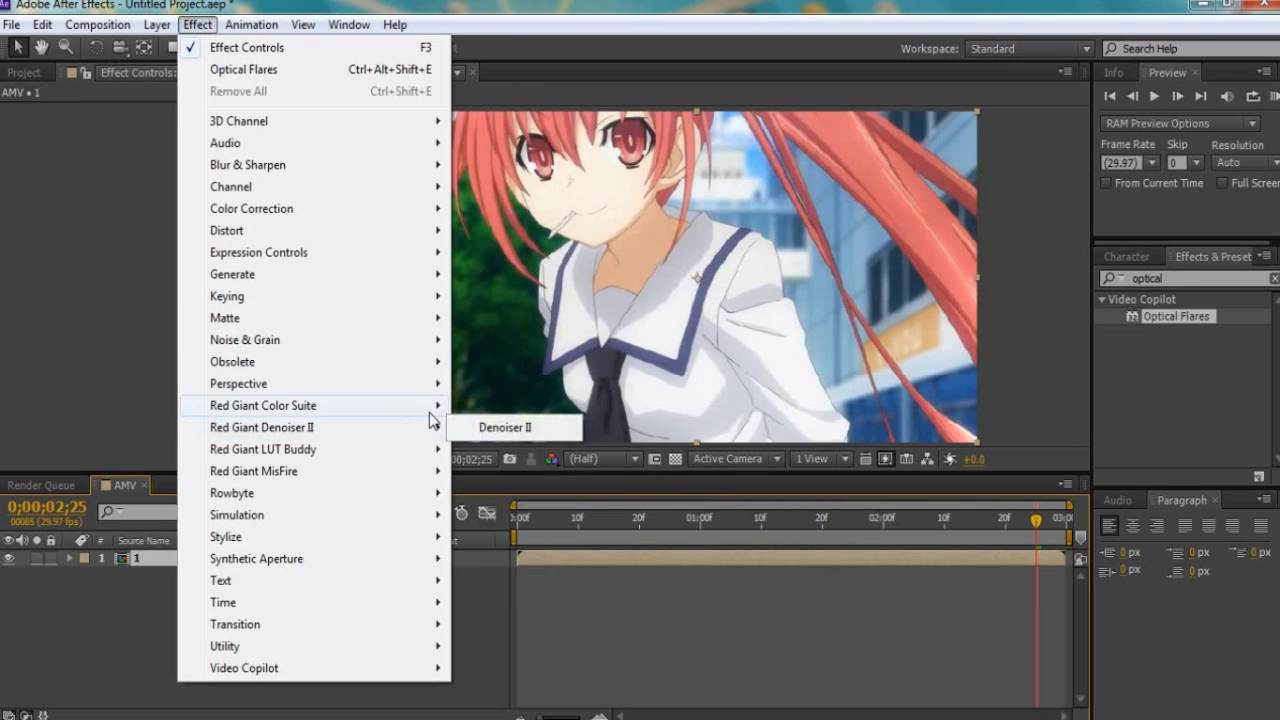
click(430, 405)
click(500, 449)
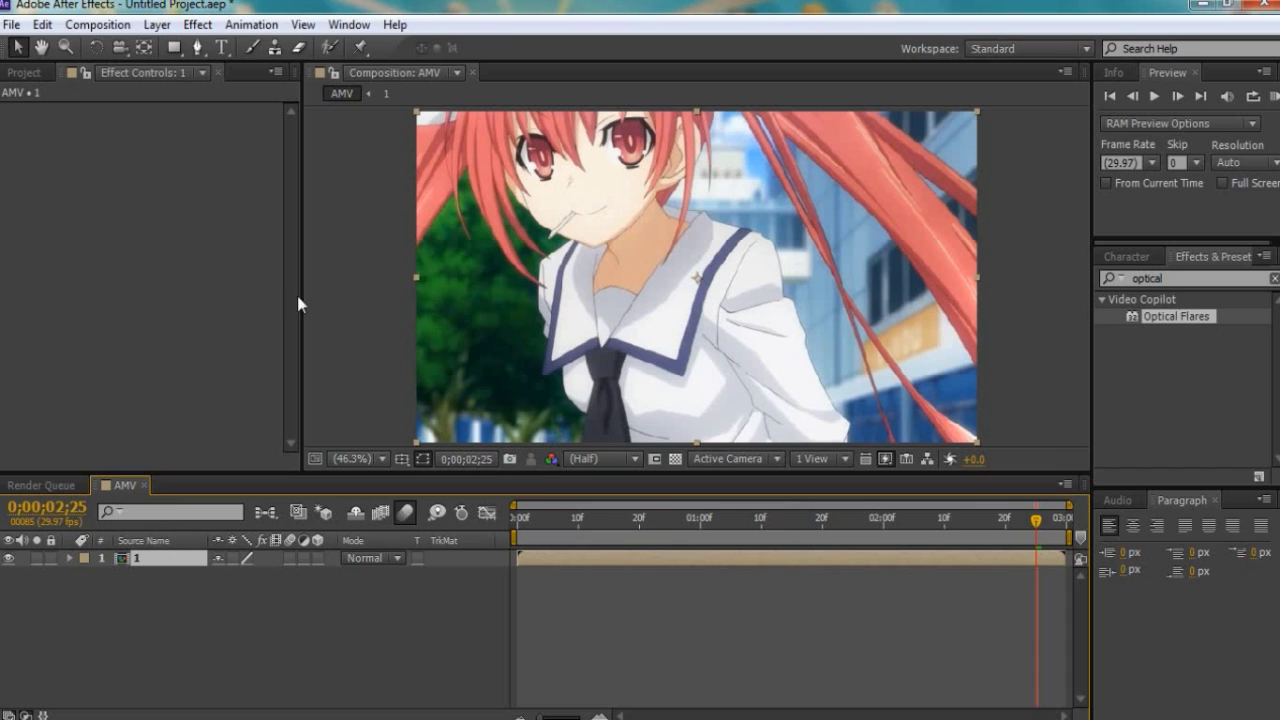
Grade pre-comp 1 with the belii color preset in the Magic Bullet Looks editor and finish
click(63, 164)
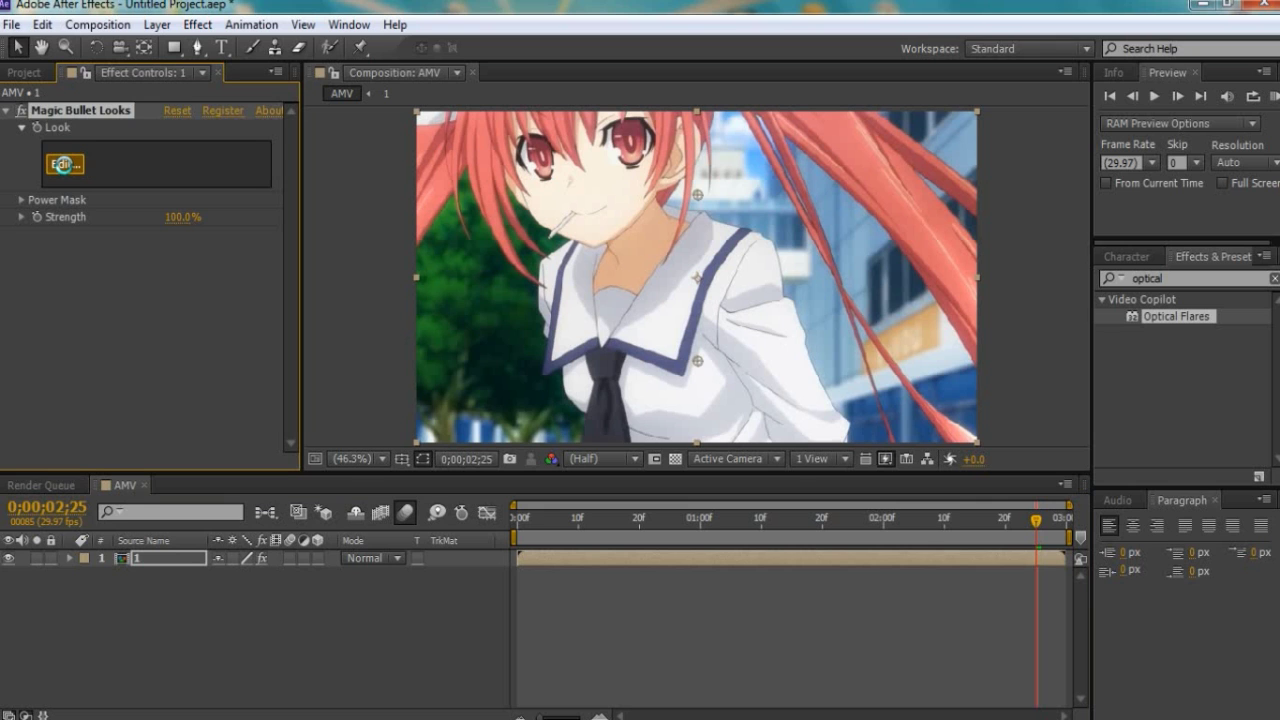
click(63, 164)
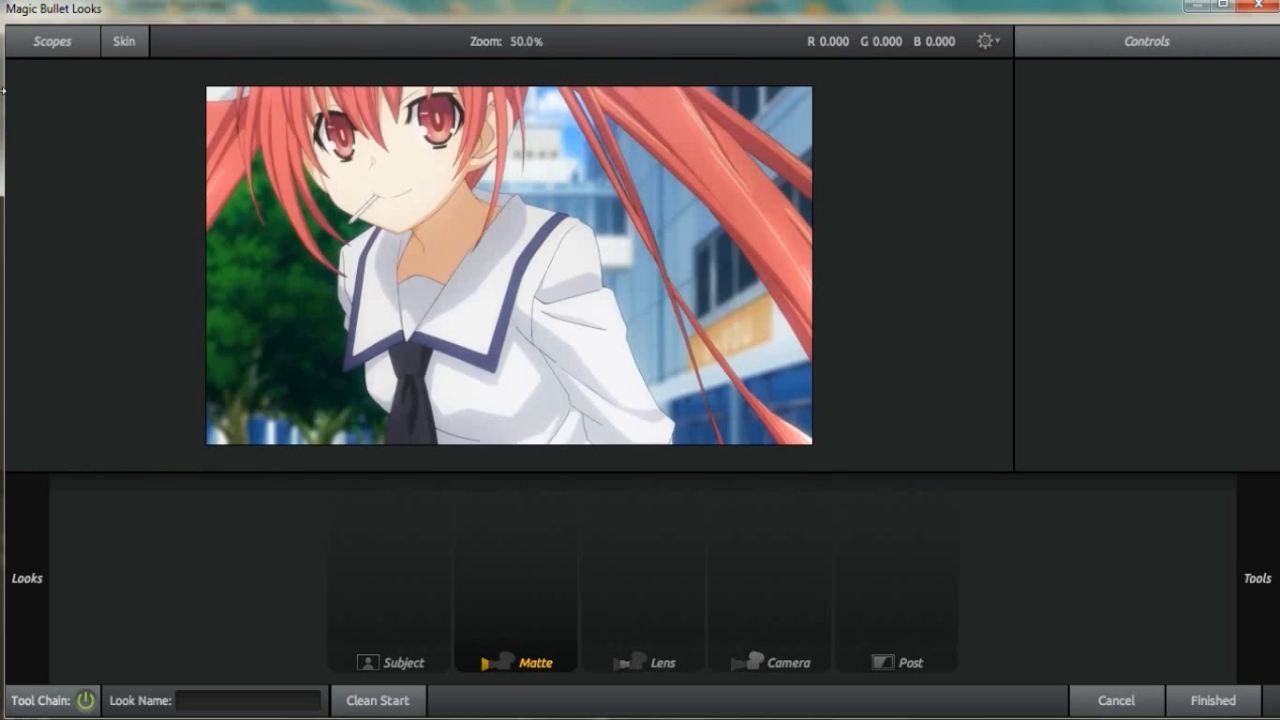
mouse_move(4, 91)
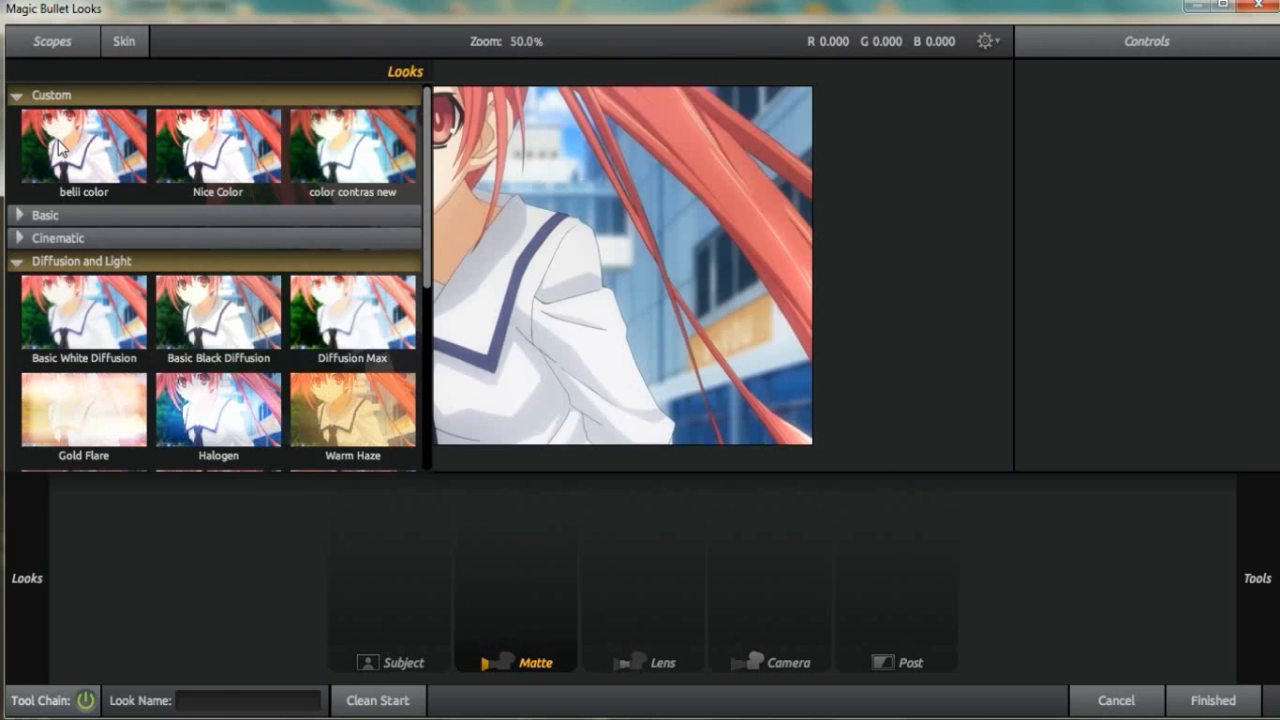
click(58, 140)
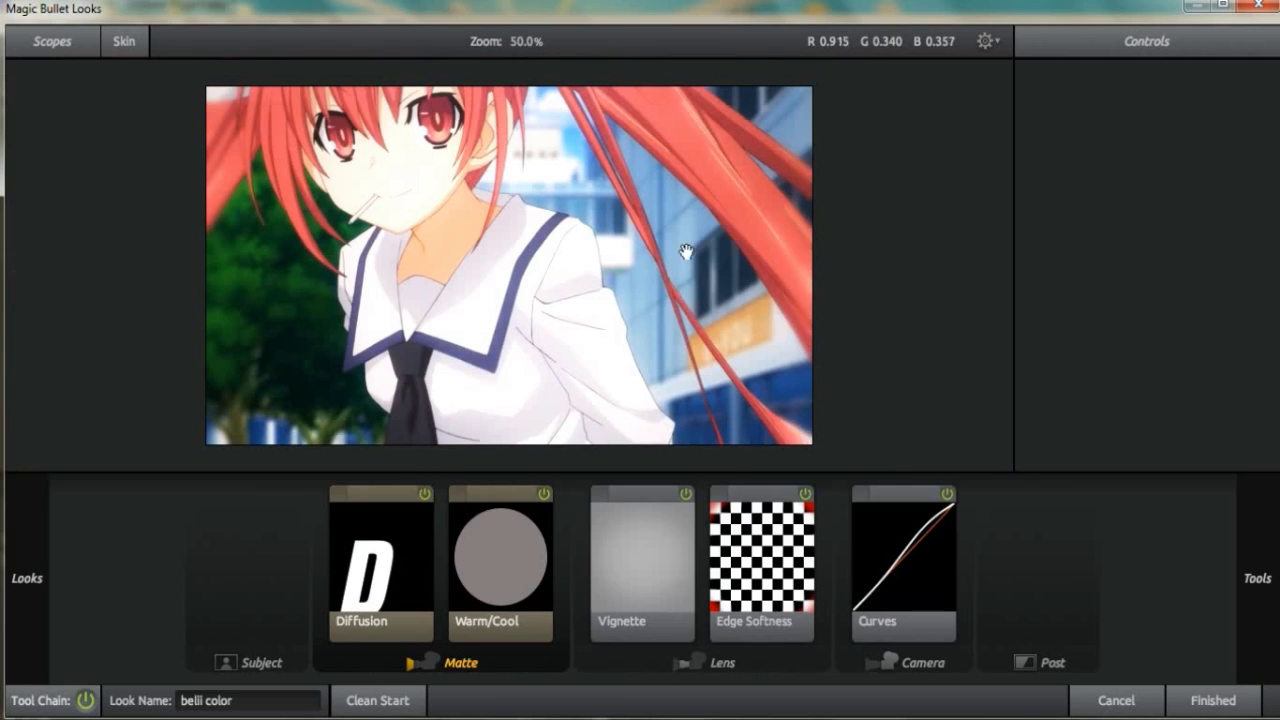
click(1213, 700)
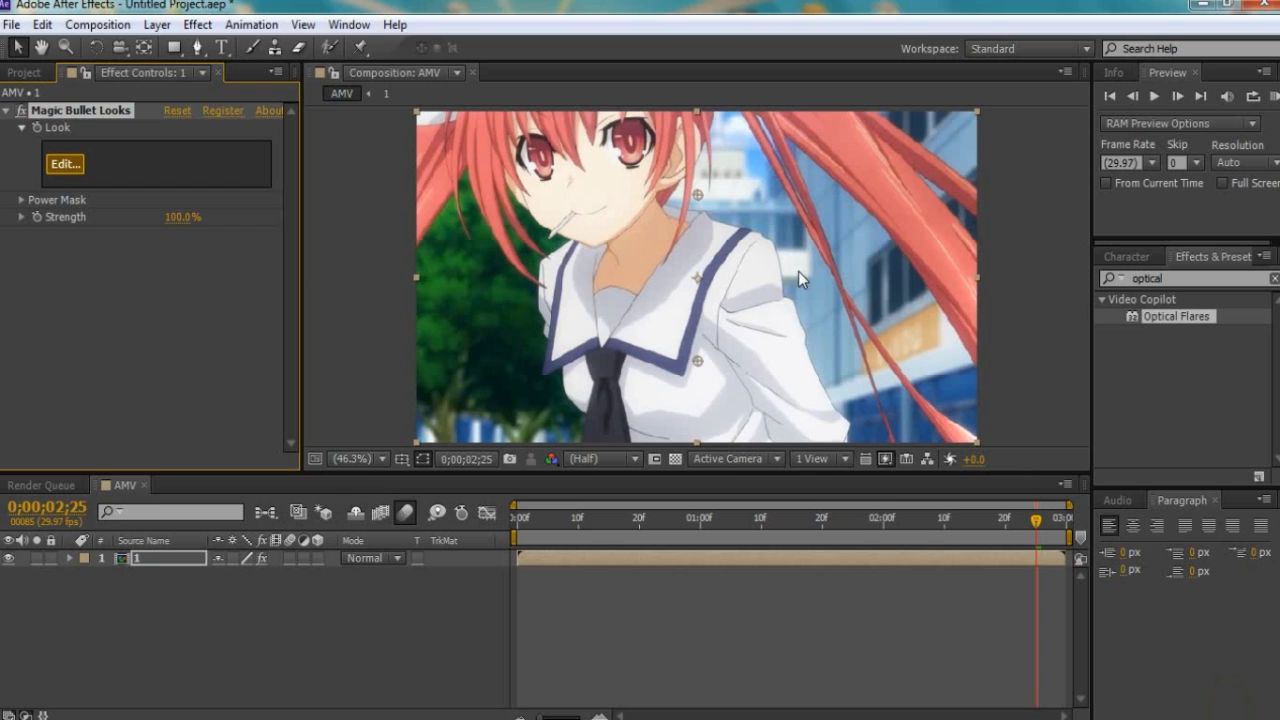
click(1067, 276)
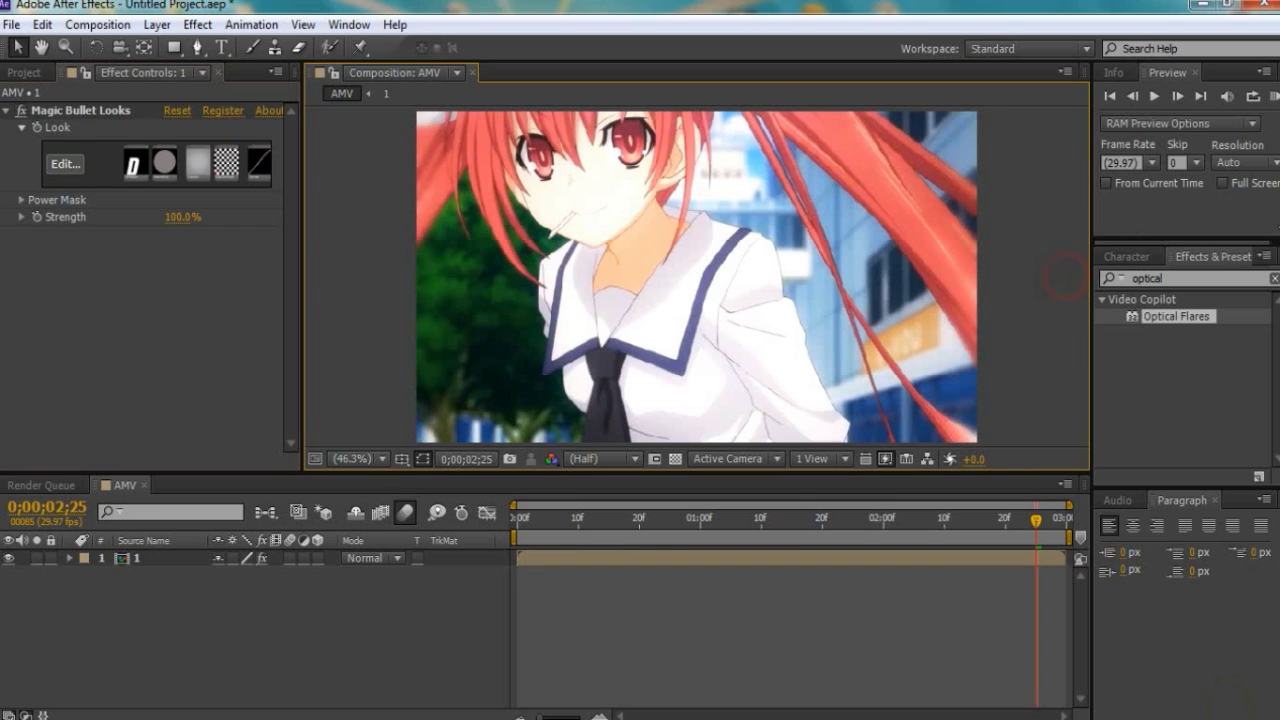
click(1273, 97)
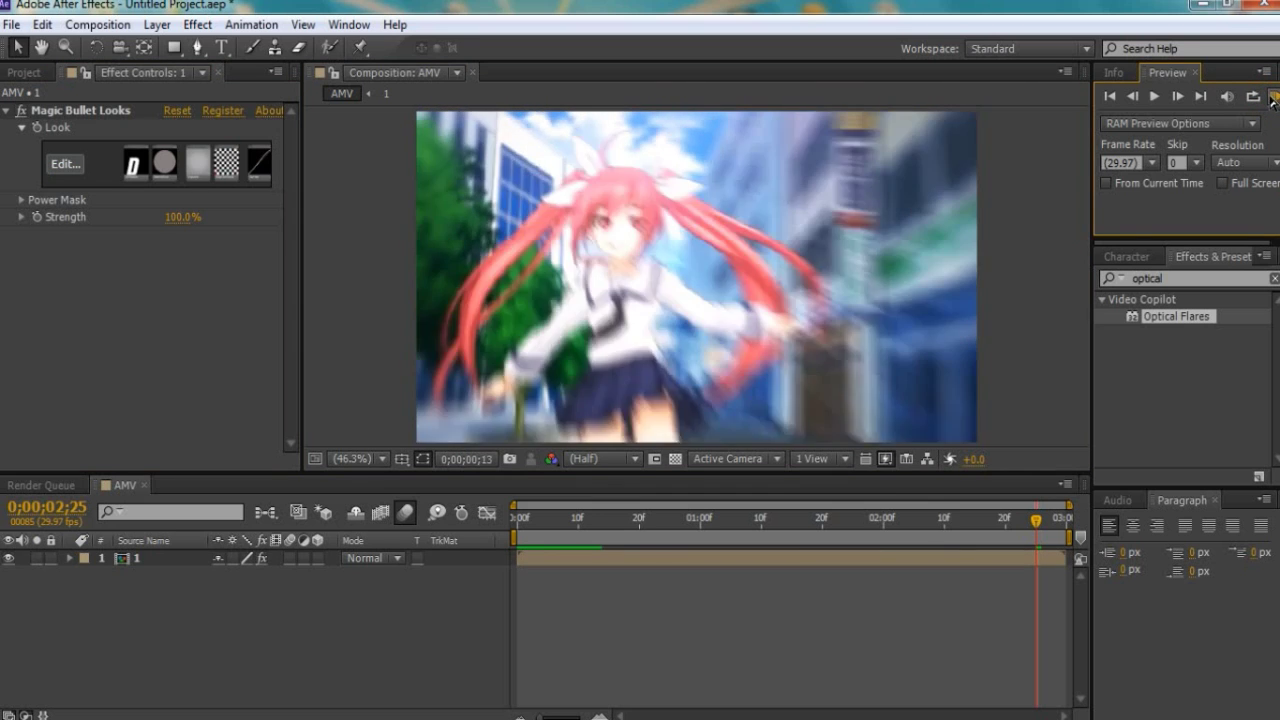